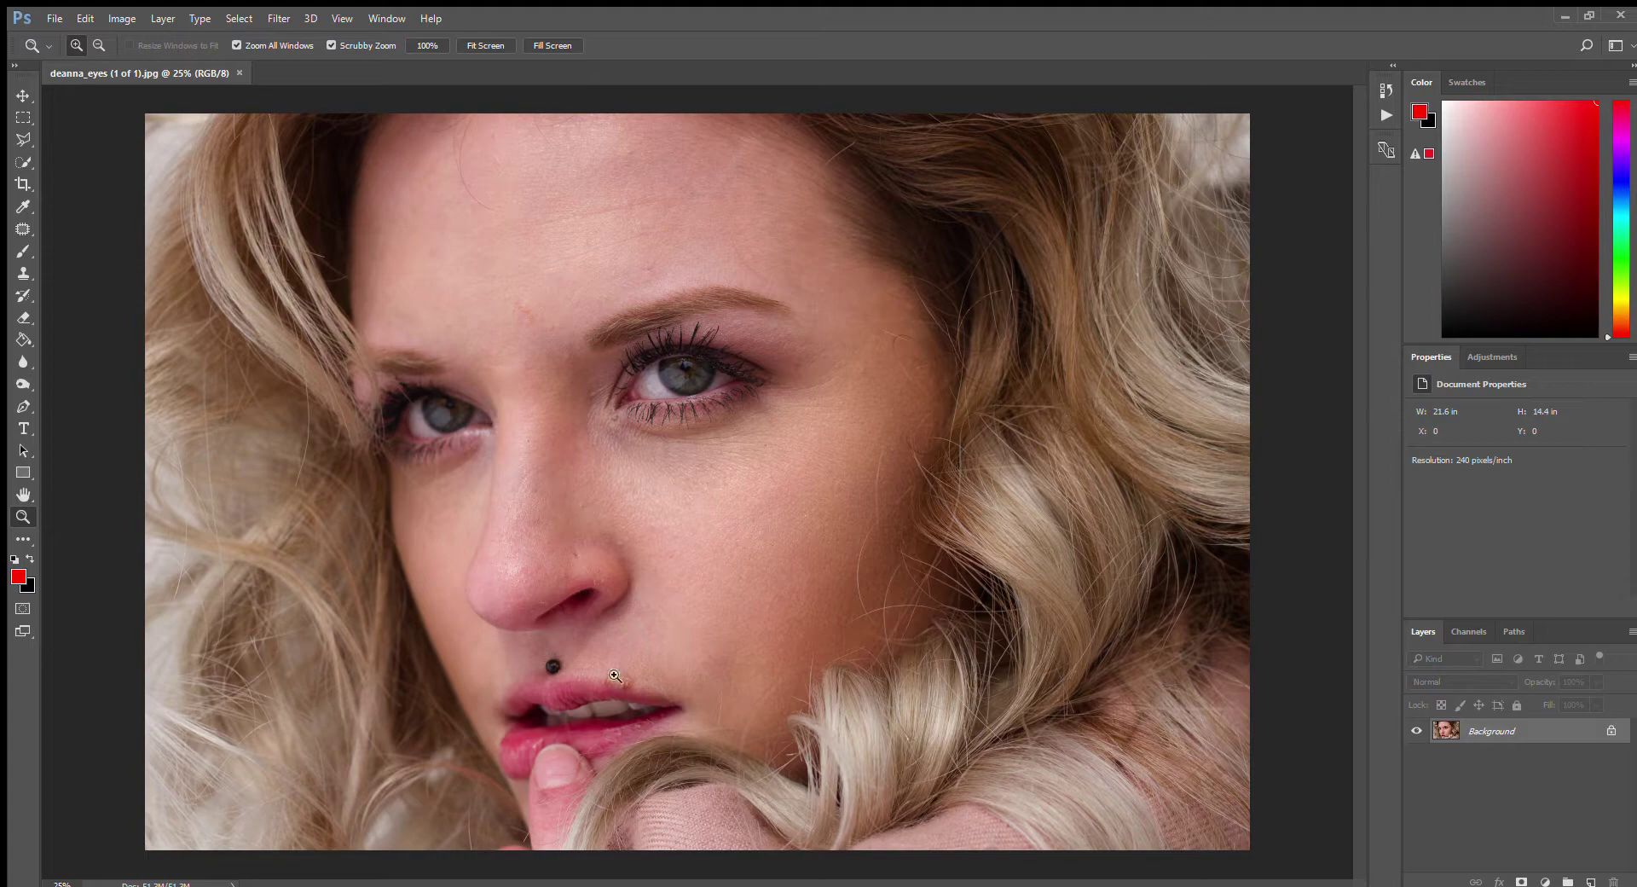
- Heal the skin between the farther eyebrow and the nose bridge with the content-aware Spot Healing Brush at size 99
left_click(519, 351)
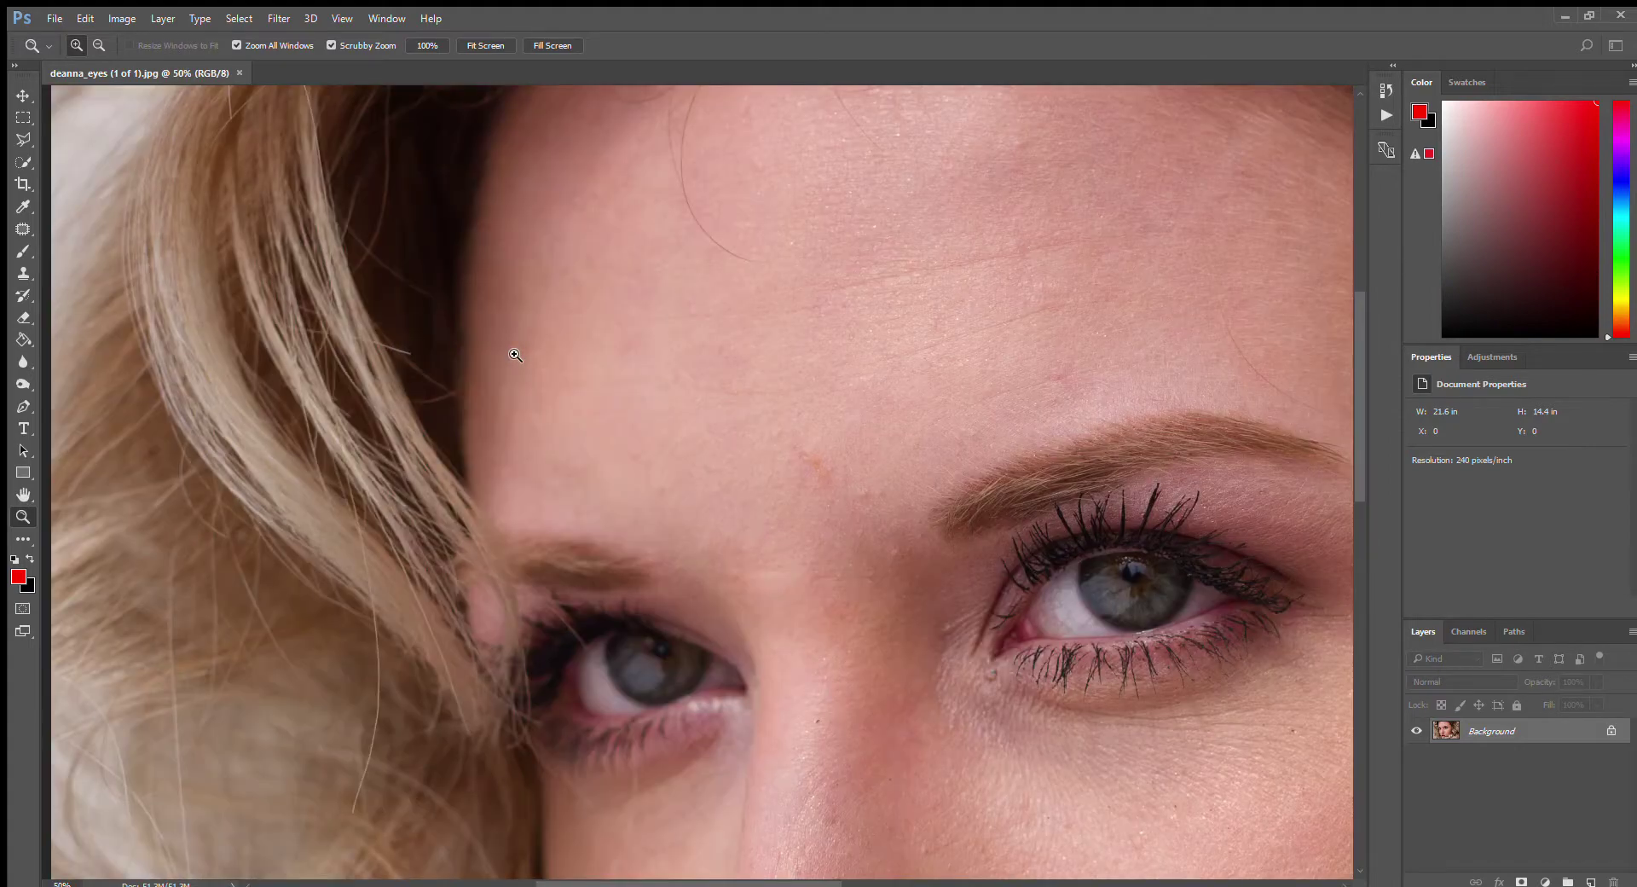
left_click(924, 605)
left_click(22, 228)
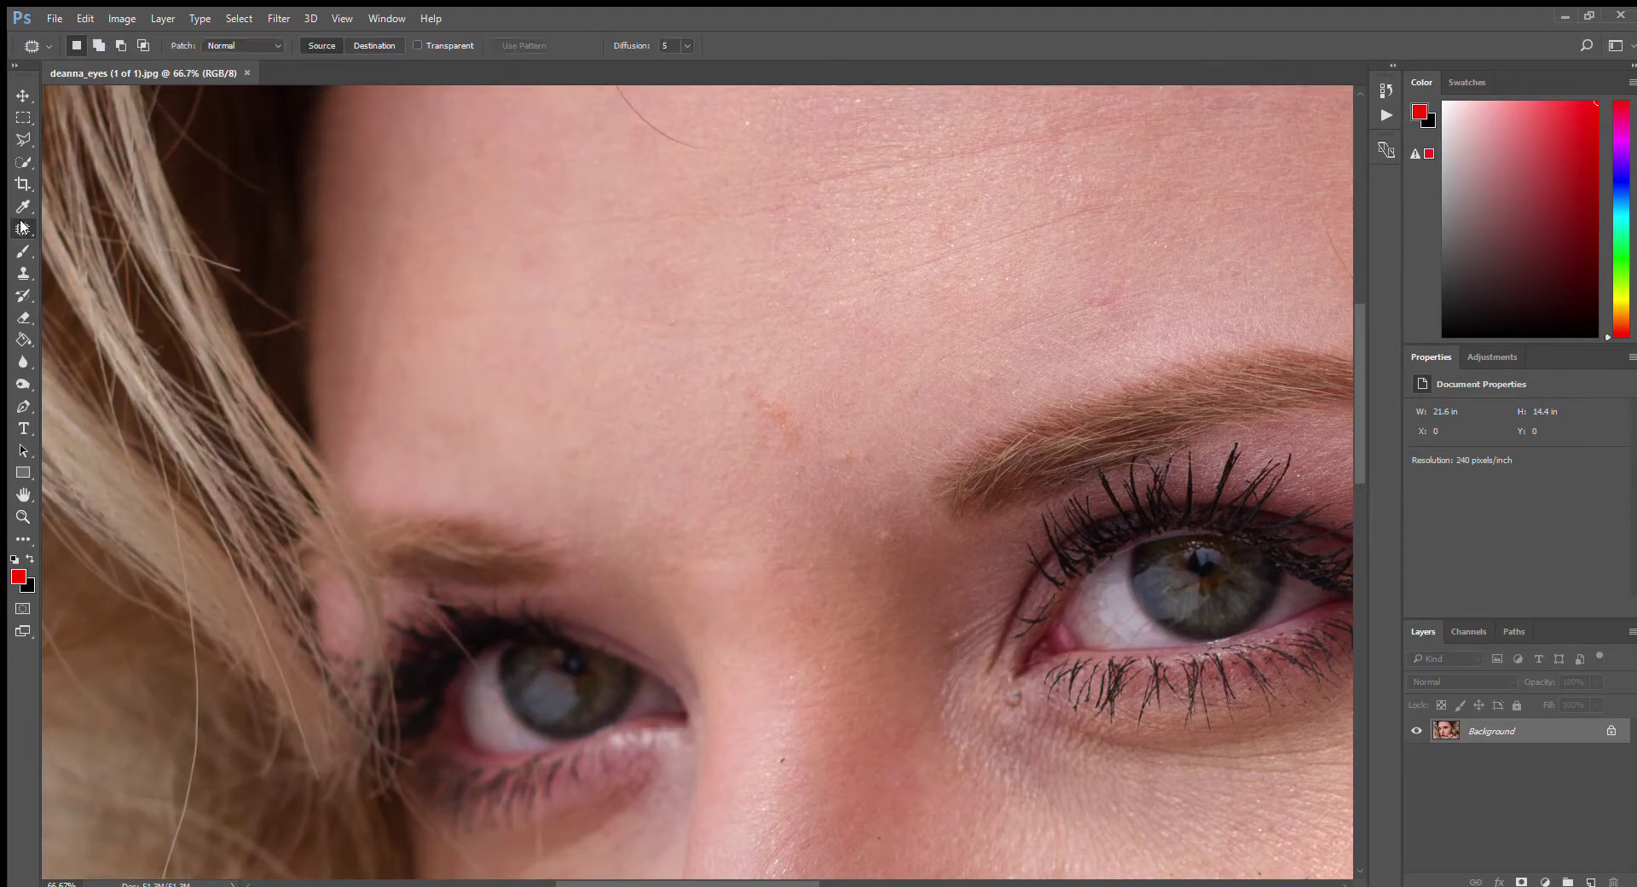
key("shift+j")
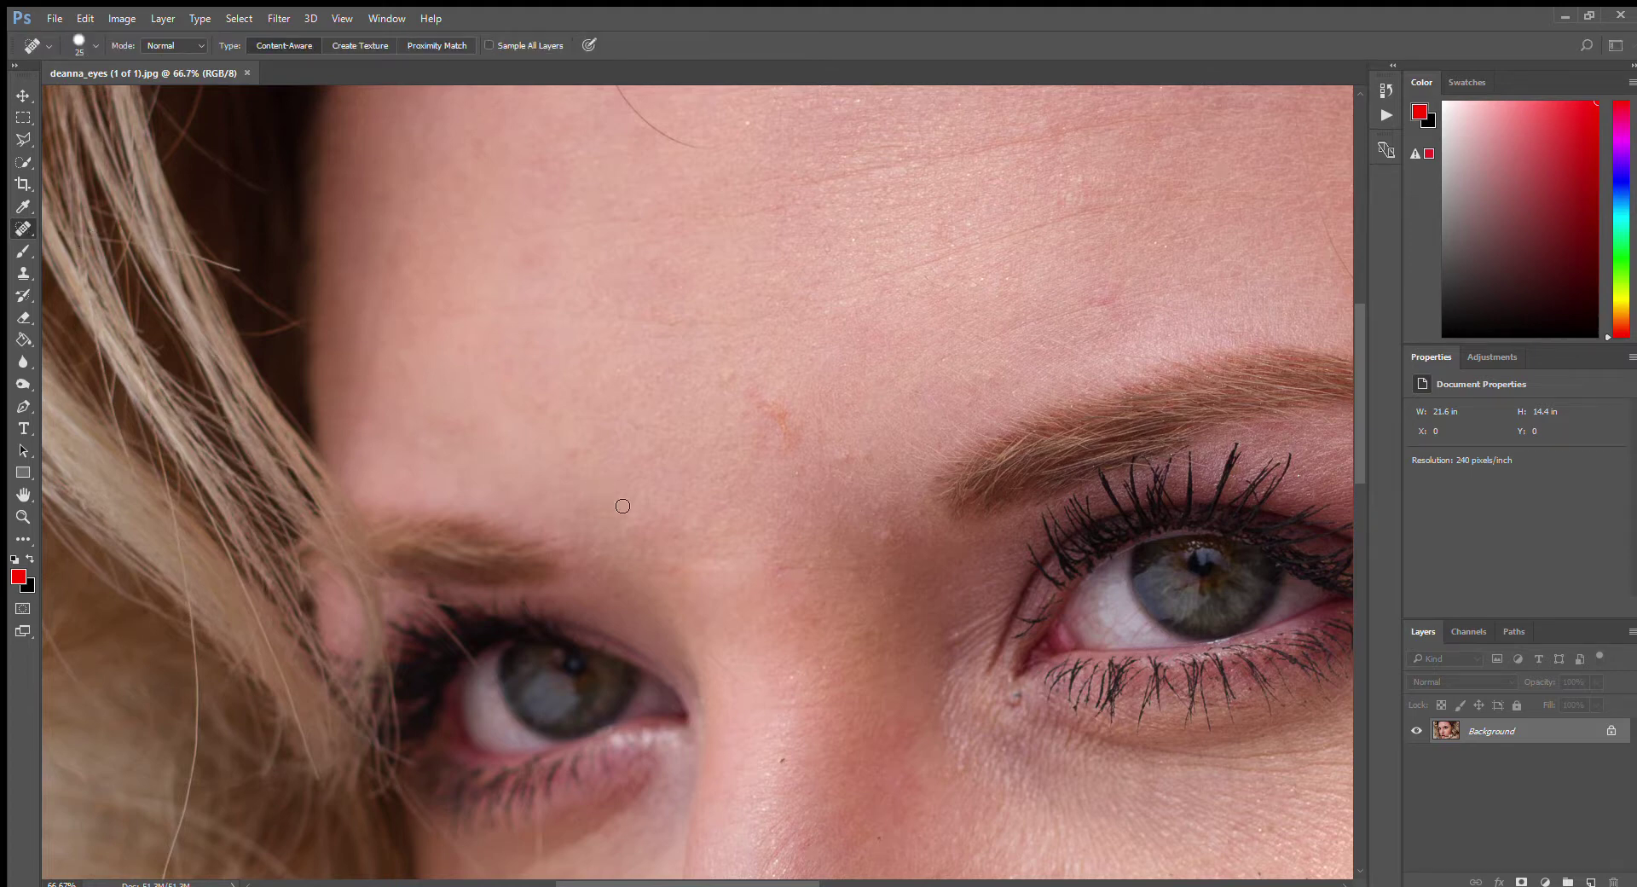
mouse_move(723, 601)
left_mouse_down()
mouse_move(691, 572)
mouse_move(732, 576)
mouse_move(713, 602)
mouse_move(630, 538)
left_mouse_up()
mouse_move(763, 625)
left_mouse_down()
mouse_move(763, 548)
mouse_move(768, 601)
mouse_move(715, 520)
left_mouse_up()
left_click_drag(756, 628, 729, 647)
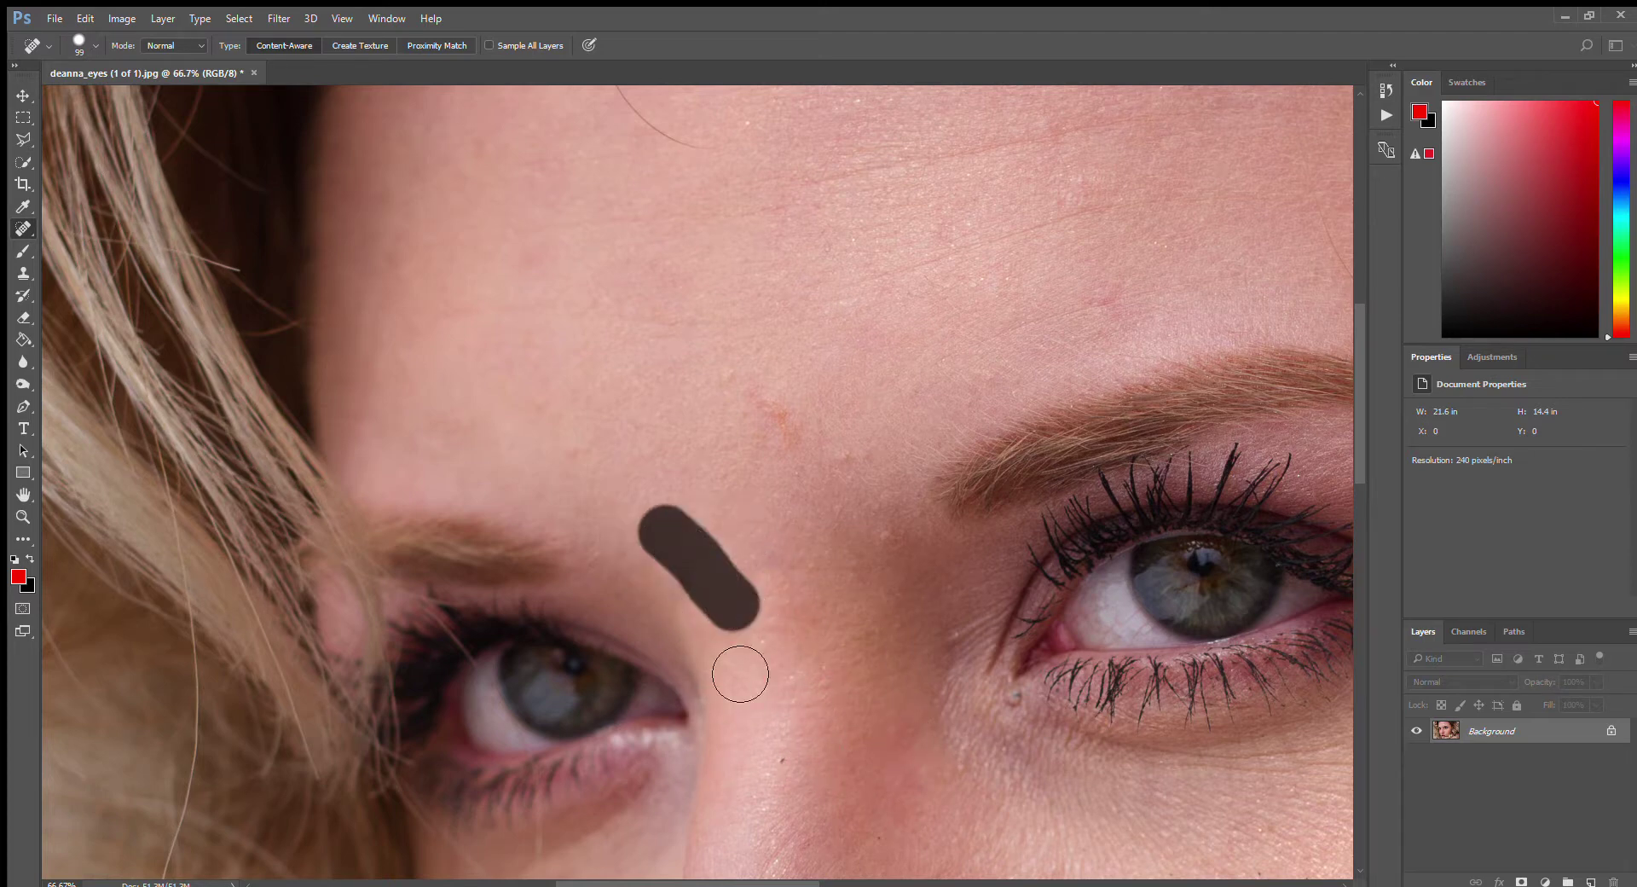
- Heal the red mark between the eyebrows and the small spots on the upper nose bridge, reducing the brush to 63 for the last spots
left_click_drag(793, 452, 727, 379)
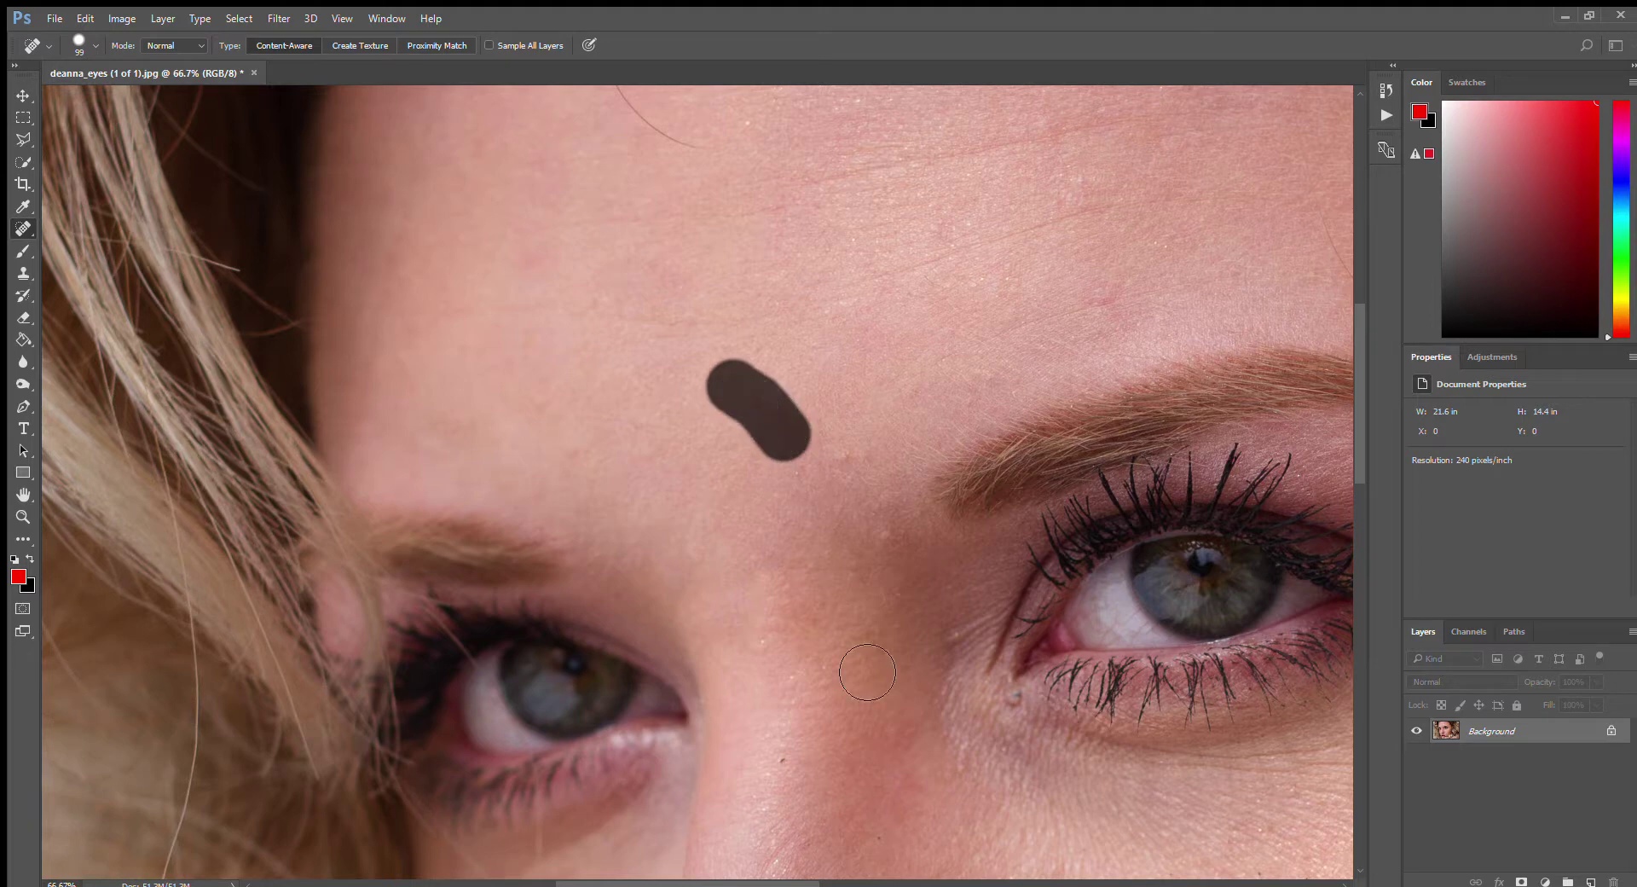
left_click(887, 540)
left_click(844, 457)
left_click(770, 644)
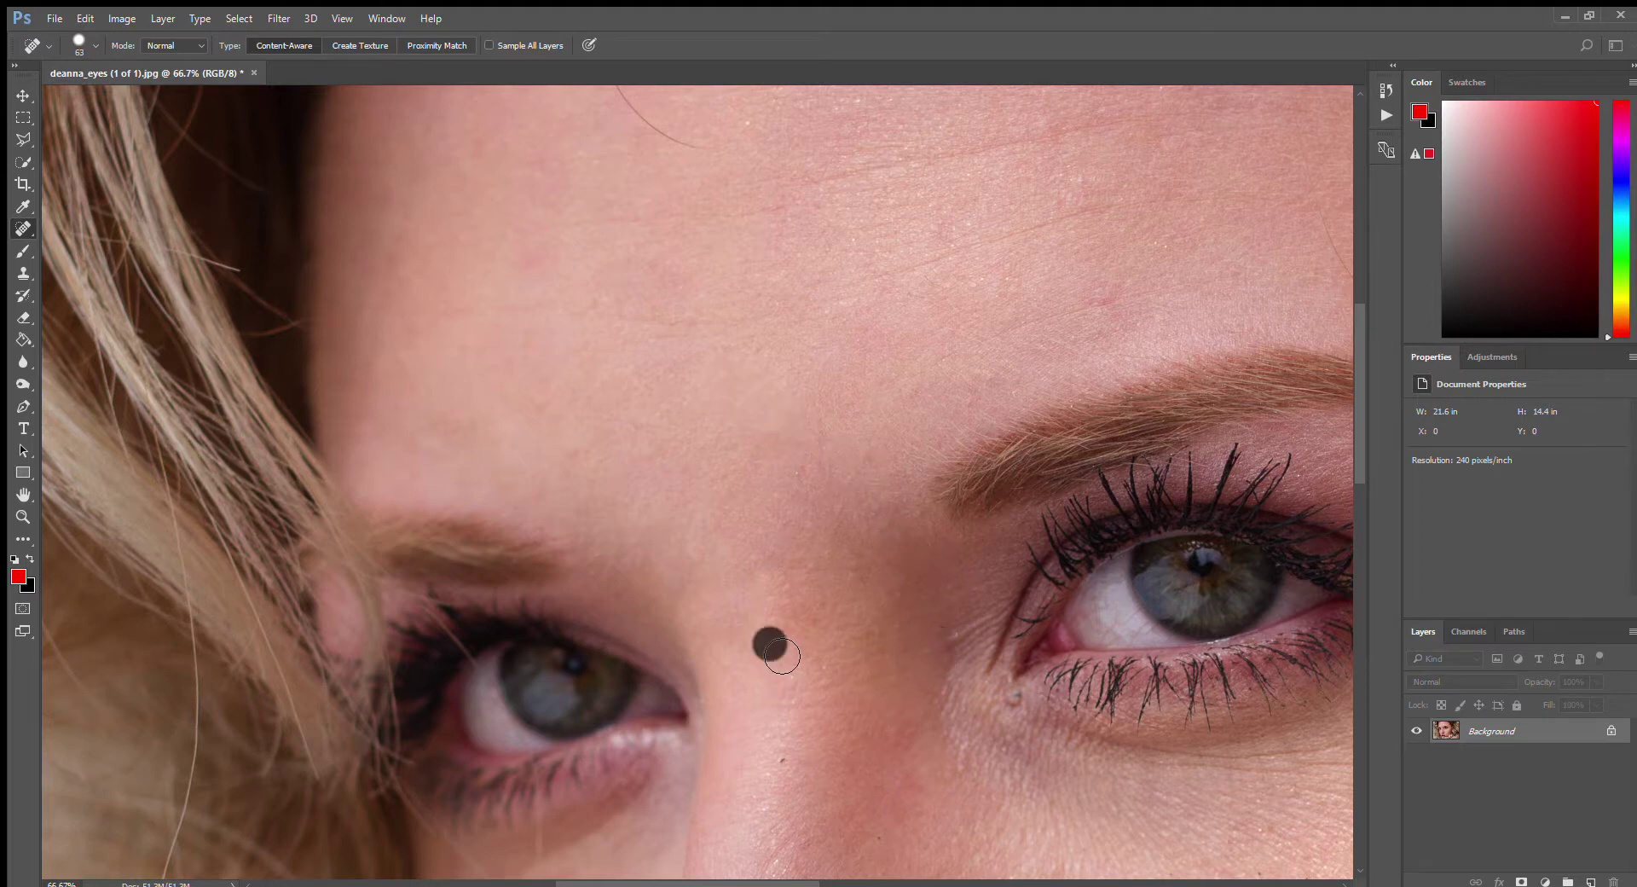
left_click(758, 582)
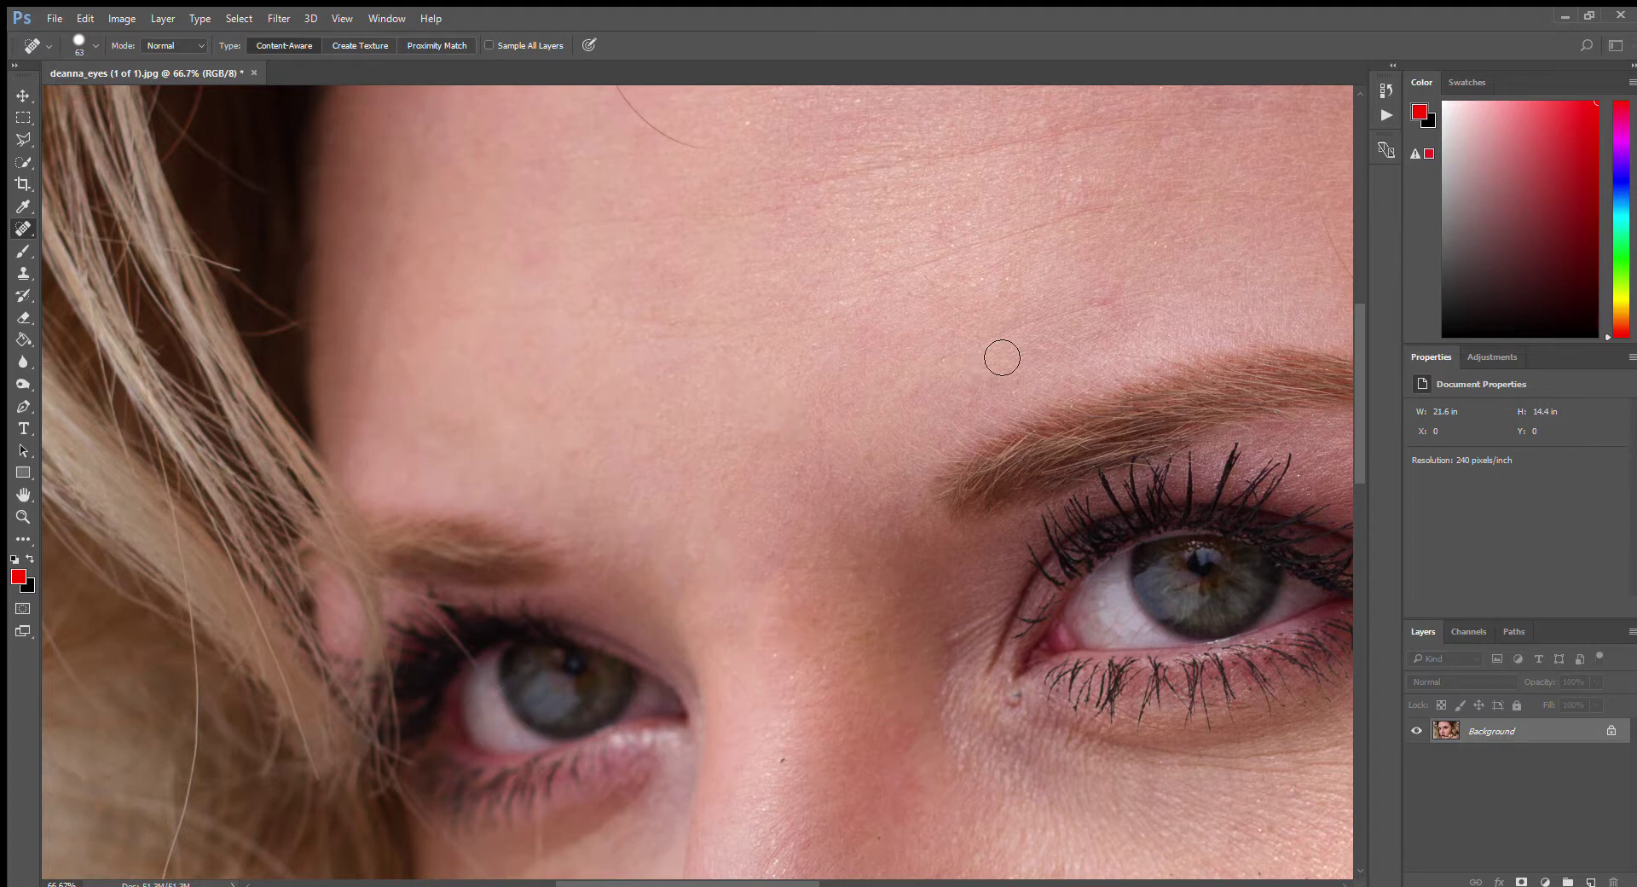
- Heal the two small spots above the nearer eyebrow and one on the side of the nose
left_click(1104, 308)
left_click(1053, 313)
left_click(906, 778)
- Heal the spots beside the nostril and below the nearer eye's inner corner, and the nose bridge with a size 31 brush
scroll(913, 818, "down", 4)
scroll(925, 844, "down", 2)
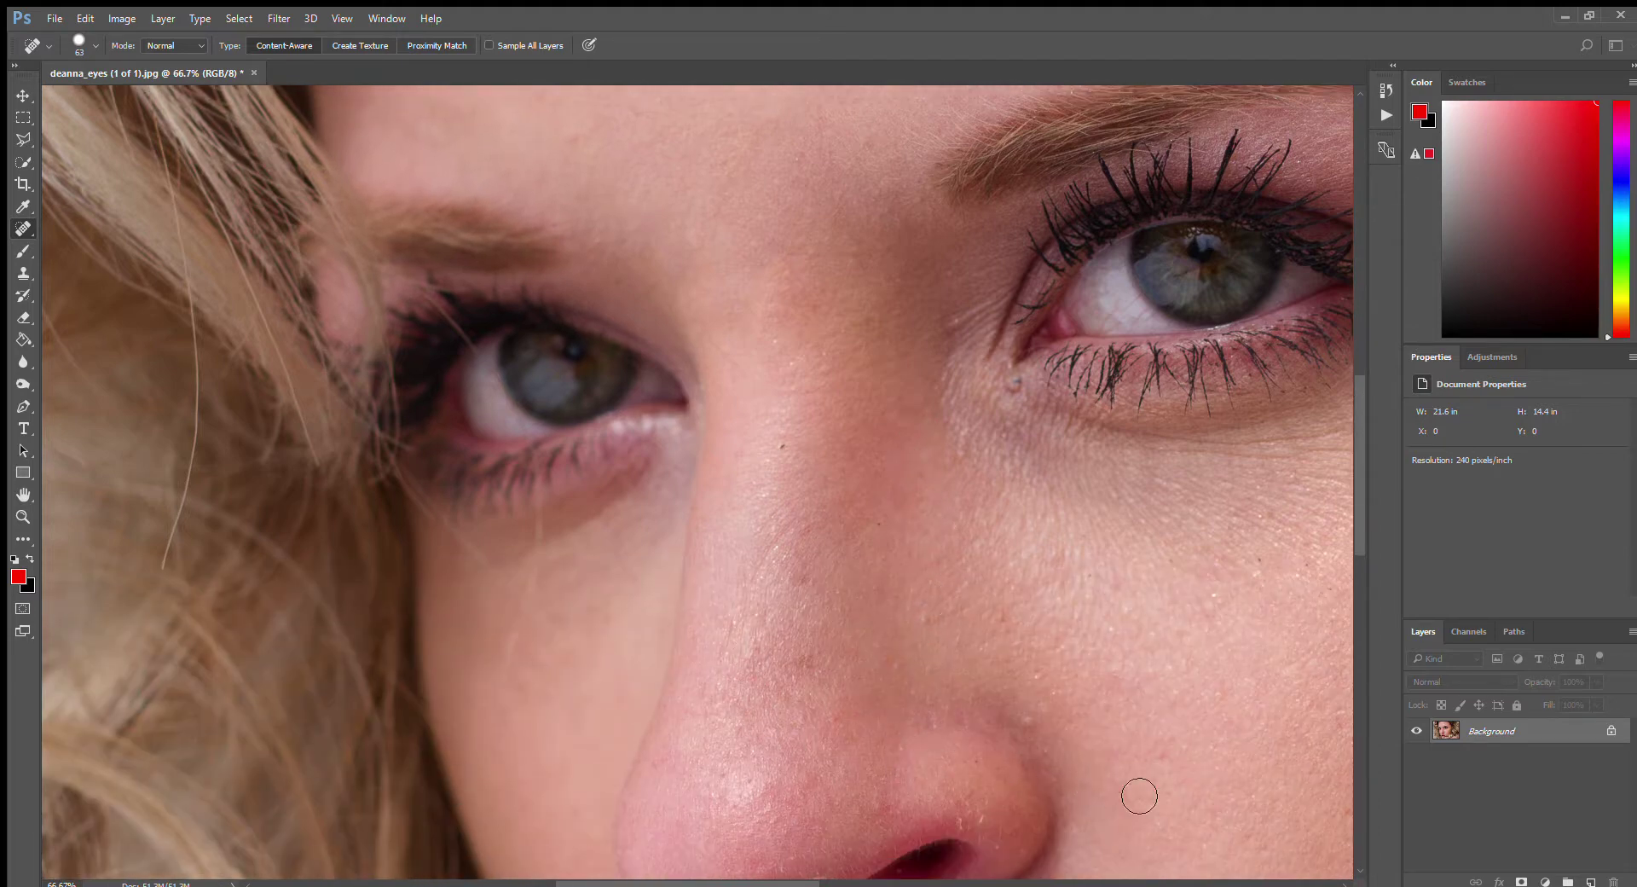
left_click(1030, 726)
left_click(1014, 383)
scroll(737, 874, "down", 2)
left_click(811, 591)
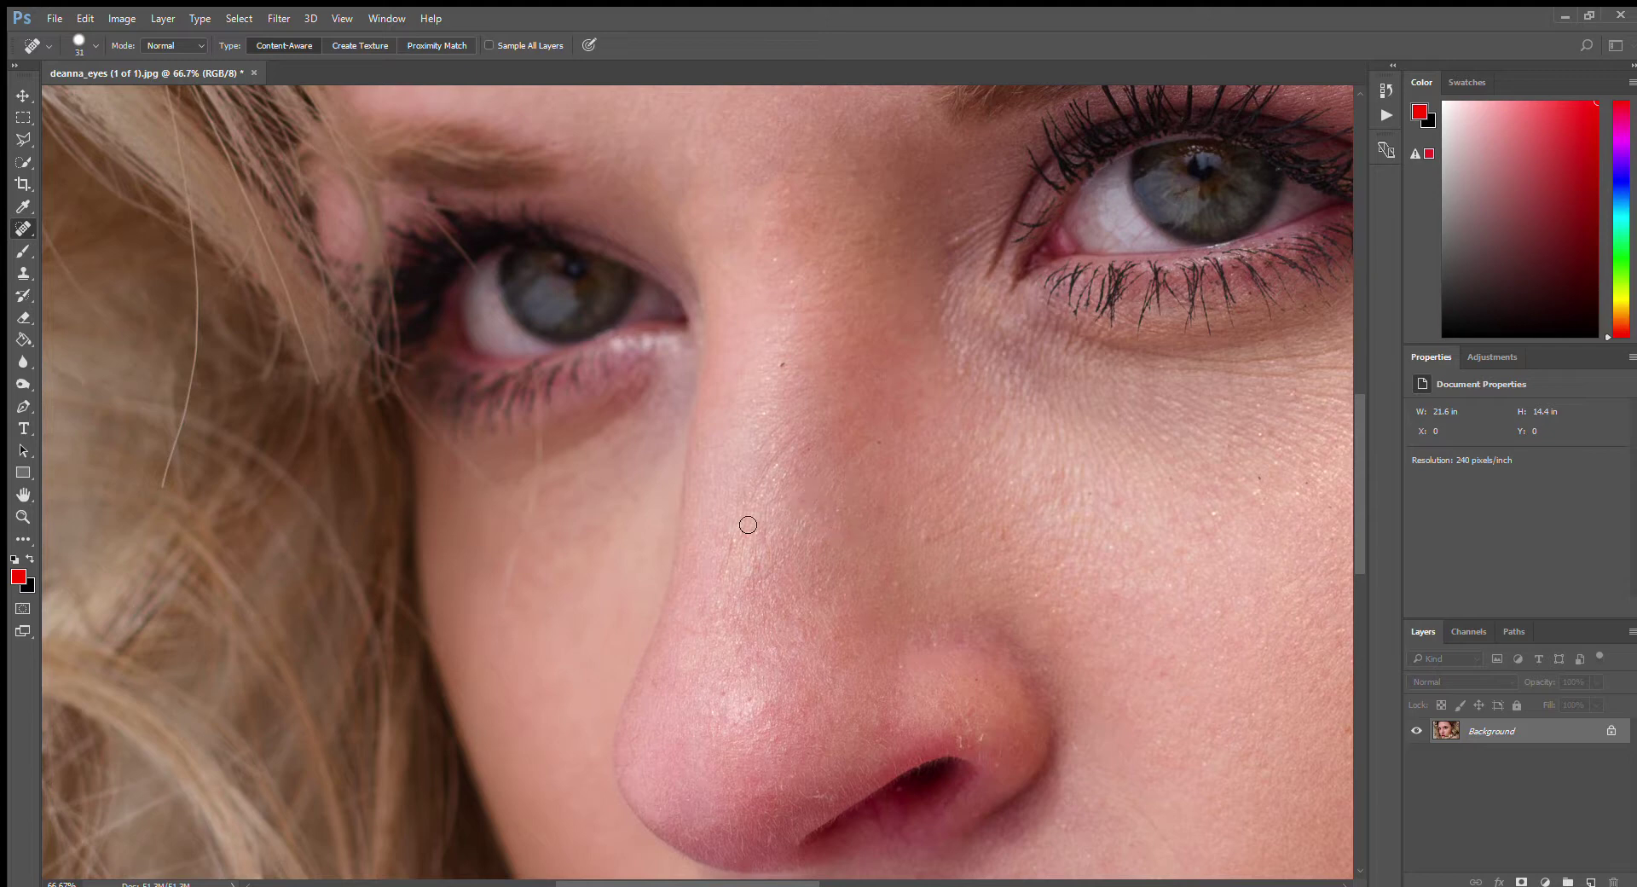
left_click_drag(725, 573, 789, 401)
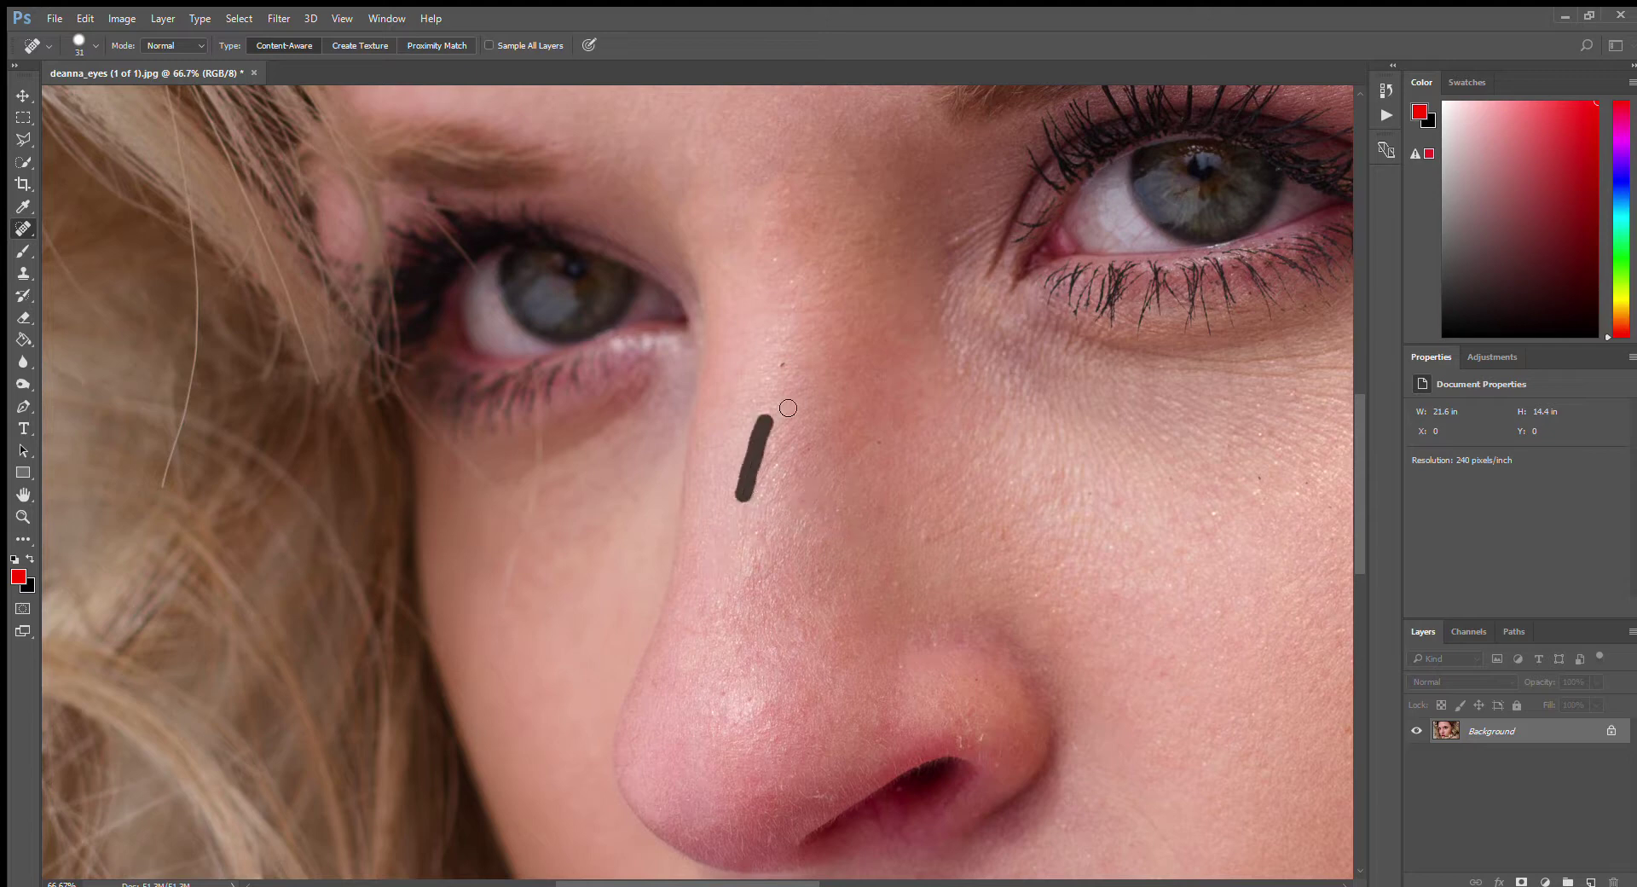
- Heal the lower forehead lines and remove the curved stray hair from the forehead with the size 31 Spot Healing Brush
scroll(813, 566, "up", 10)
scroll(813, 566, "up", 4)
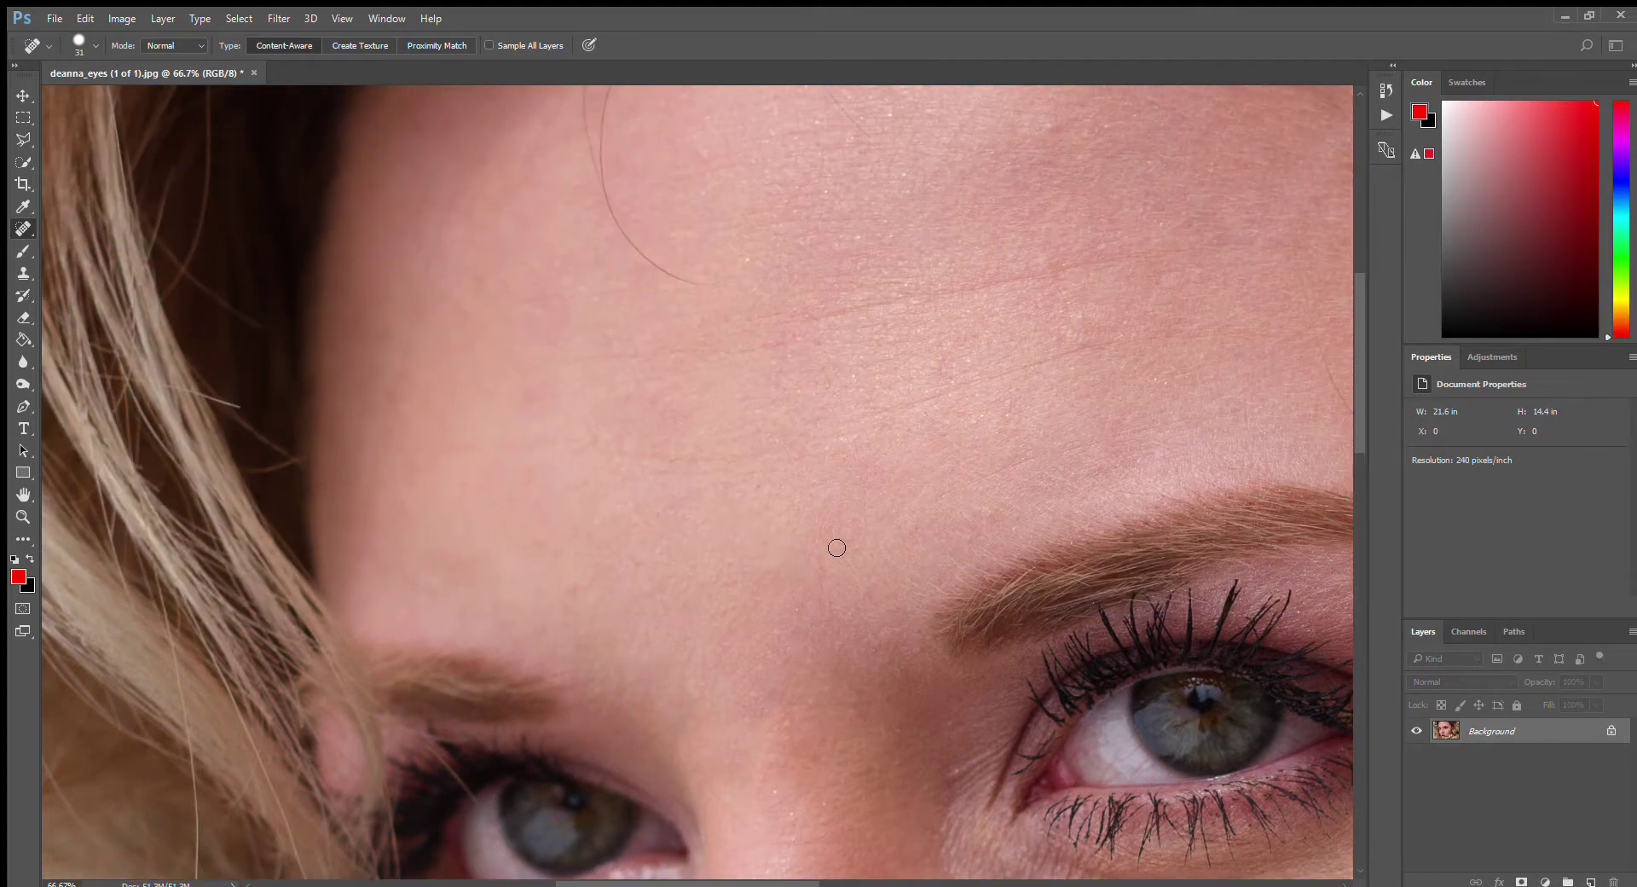
left_click_drag(866, 417, 1100, 349)
left_click_drag(775, 456, 490, 436)
mouse_move(704, 294)
left_mouse_down()
mouse_move(626, 242)
mouse_move(592, 133)
left_mouse_up()
- Remove the remaining stray hair strands along the upper edge of the forehead below the hairline
scroll(649, 291, "up", 2)
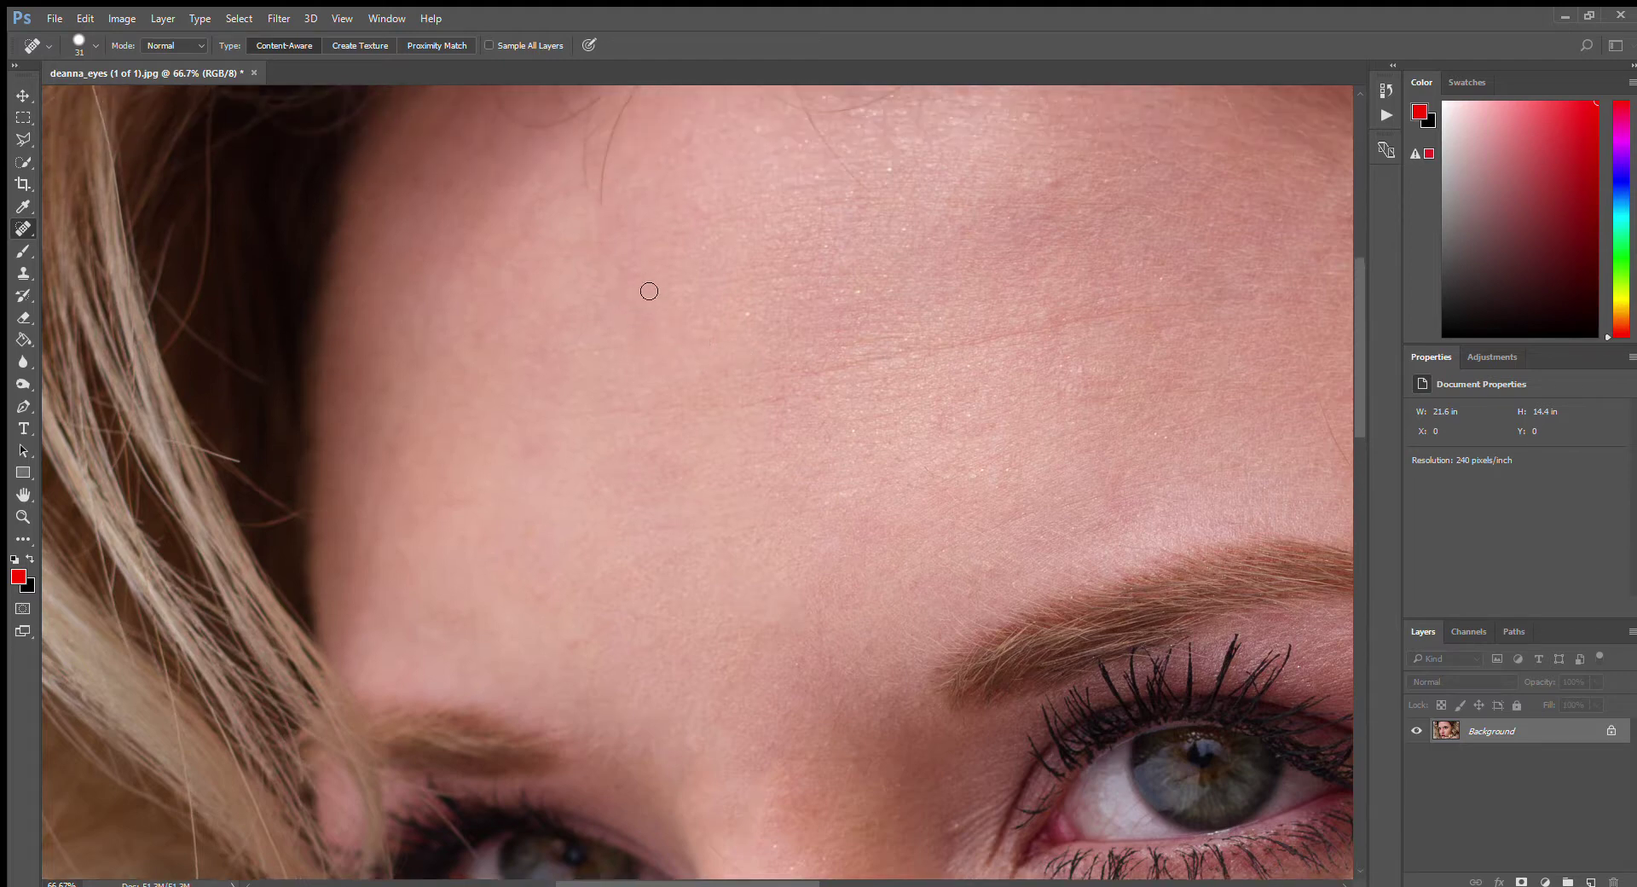
scroll(649, 291, "up", 3)
left_click_drag(597, 345, 641, 227)
mouse_move(607, 333)
left_mouse_down()
mouse_move(654, 207)
mouse_move(586, 282)
mouse_move(613, 173)
mouse_move(610, 263)
mouse_move(658, 218)
left_mouse_up()
mouse_move(609, 282)
left_mouse_down()
mouse_move(629, 214)
mouse_move(586, 249)
left_mouse_up()
mouse_move(566, 245)
left_mouse_down()
mouse_move(551, 191)
mouse_move(581, 242)
mouse_move(629, 213)
left_mouse_up()
mouse_move(576, 258)
left_mouse_down()
mouse_move(522, 260)
mouse_move(500, 227)
left_mouse_up()
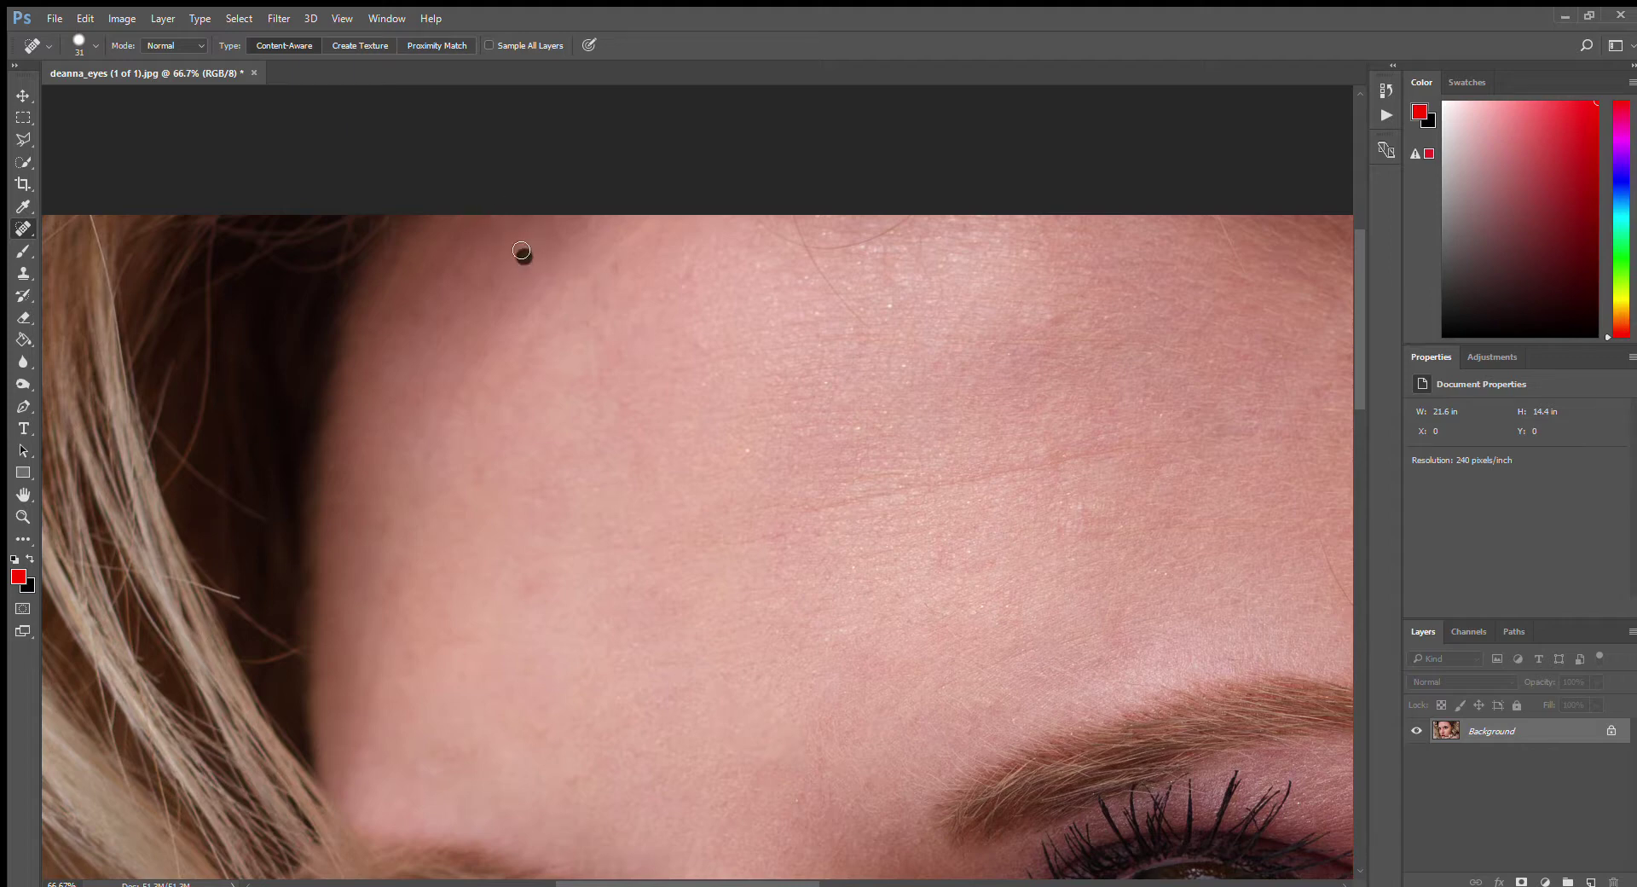
mouse_move(871, 326)
left_mouse_down()
mouse_move(782, 196)
mouse_move(775, 237)
mouse_move(813, 261)
mouse_move(858, 256)
mouse_move(916, 213)
left_mouse_up()
mouse_move(778, 222)
left_mouse_down()
mouse_move(862, 244)
mouse_move(941, 192)
mouse_move(774, 204)
left_mouse_up()
- Heal the long horizontal crease across the middle of the forehead with the Spot Healing Brush
double_click(20, 519)
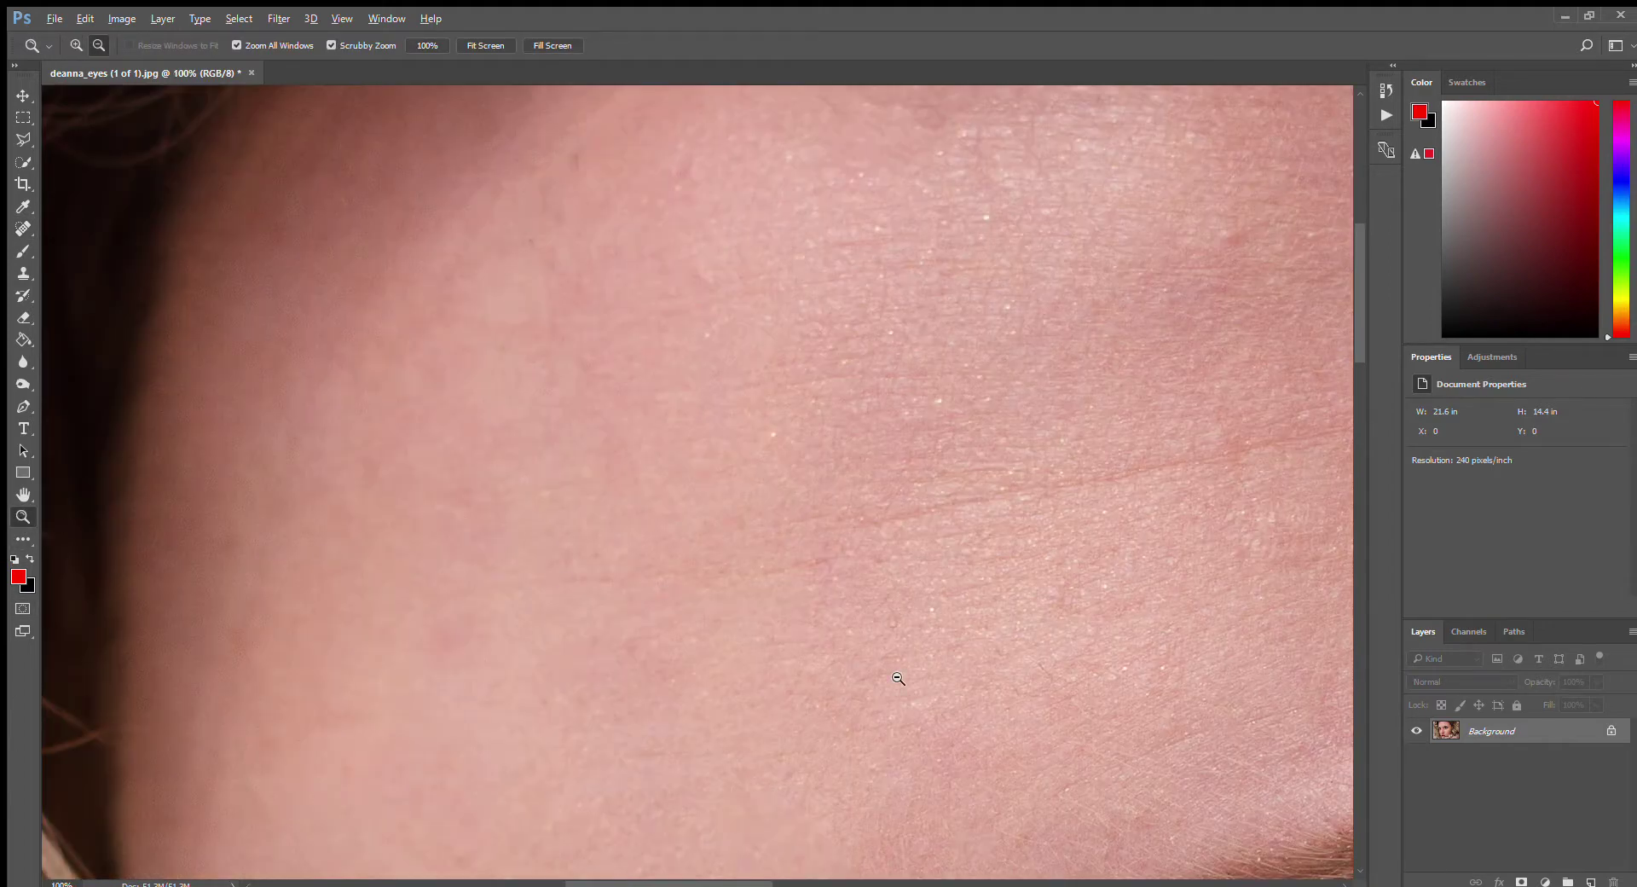
left_click(897, 678, "alt")
left_click(898, 678, "alt")
left_click(897, 679, "alt")
left_click(897, 679, "alt")
left_click(919, 777, "alt")
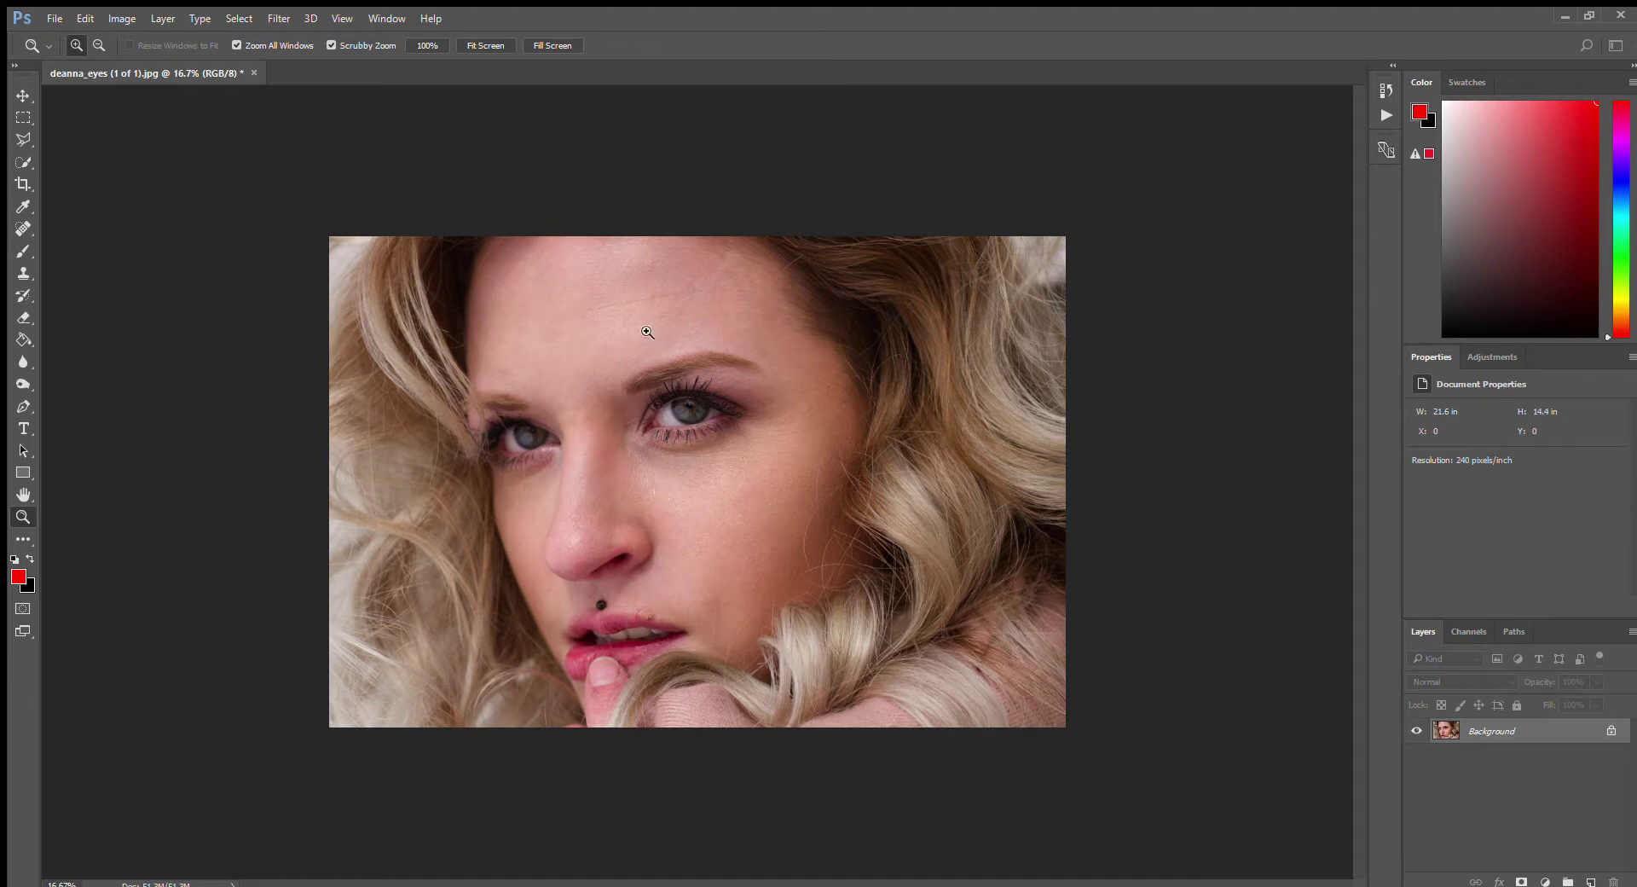
left_click(646, 297)
left_click(646, 297)
left_click(646, 297)
left_click(643, 460)
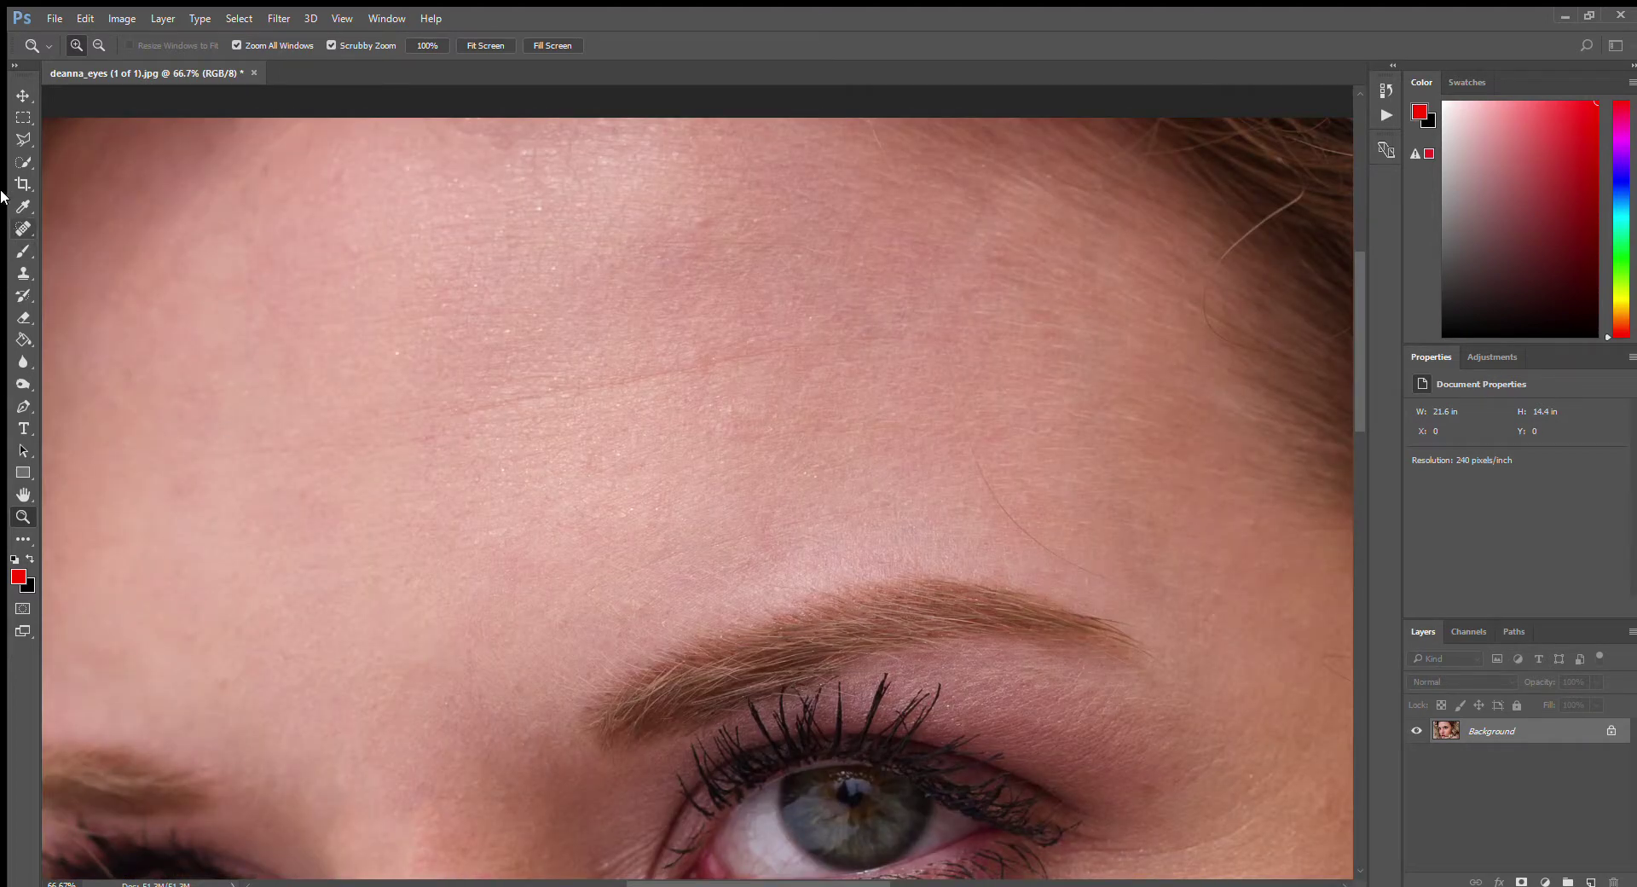
left_click(23, 227)
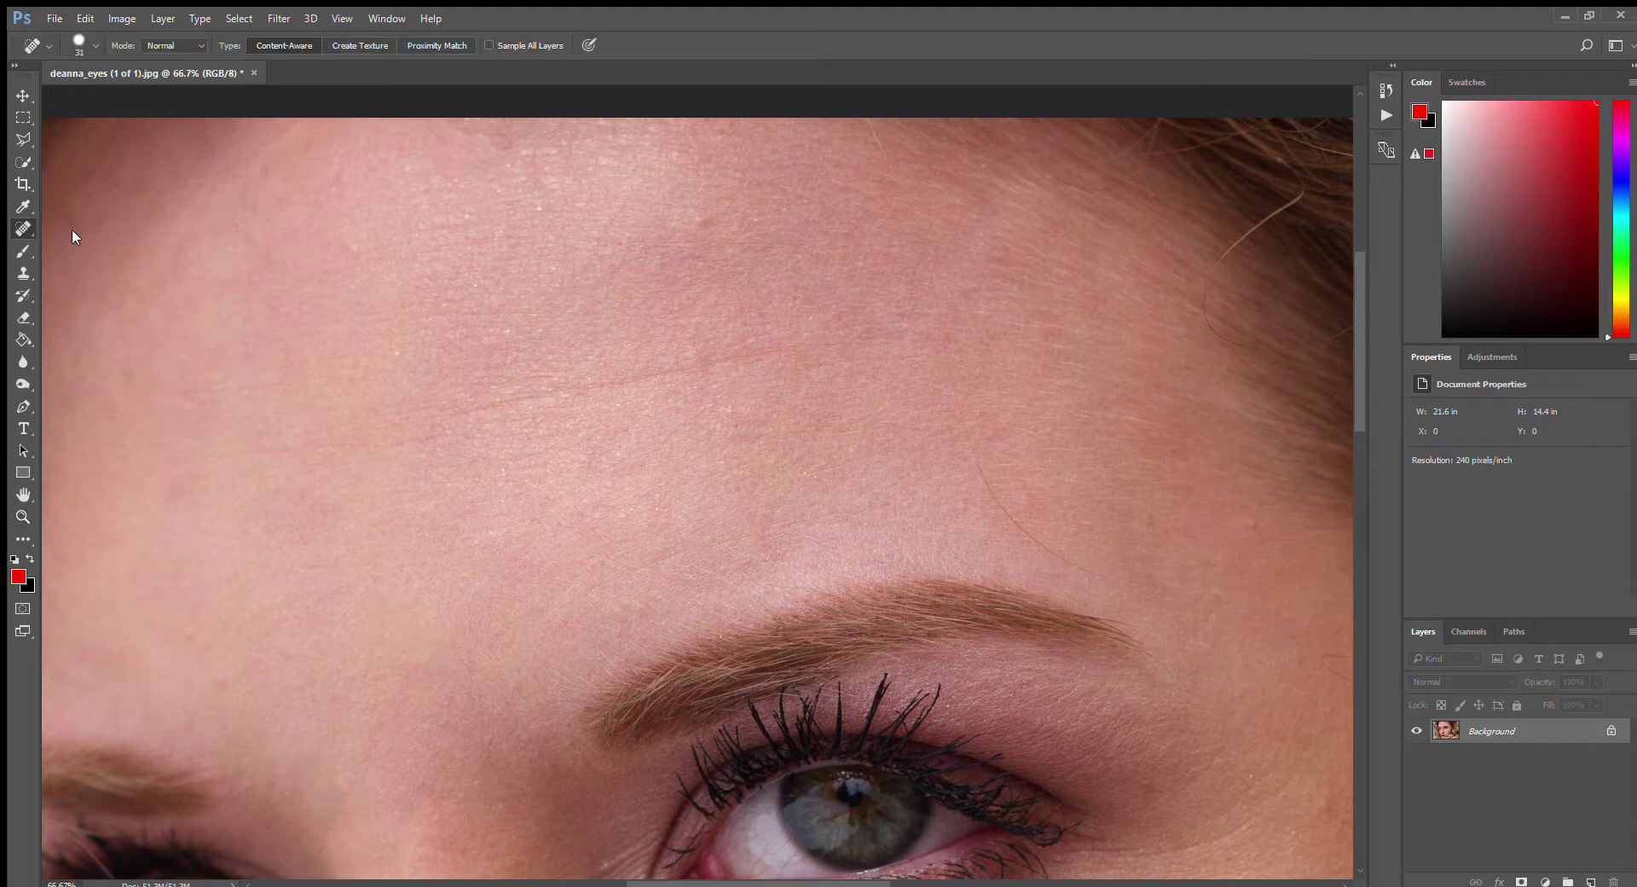
left_click_drag(466, 414, 739, 368)
left_click_drag(708, 365, 817, 349)
- Remove the fine hair above the nearer eyebrow's outer end and heal one more spot on the forehead
left_click_drag(972, 430, 1029, 518)
mouse_move(963, 421)
left_mouse_down()
mouse_move(1004, 503)
mouse_move(1122, 589)
left_mouse_up()
left_click(465, 438)
- Switch to the Patch tool in source mode for the skin under the nearer eye
scroll(1014, 460, "down", 5)
scroll(1126, 520, "down", 5)
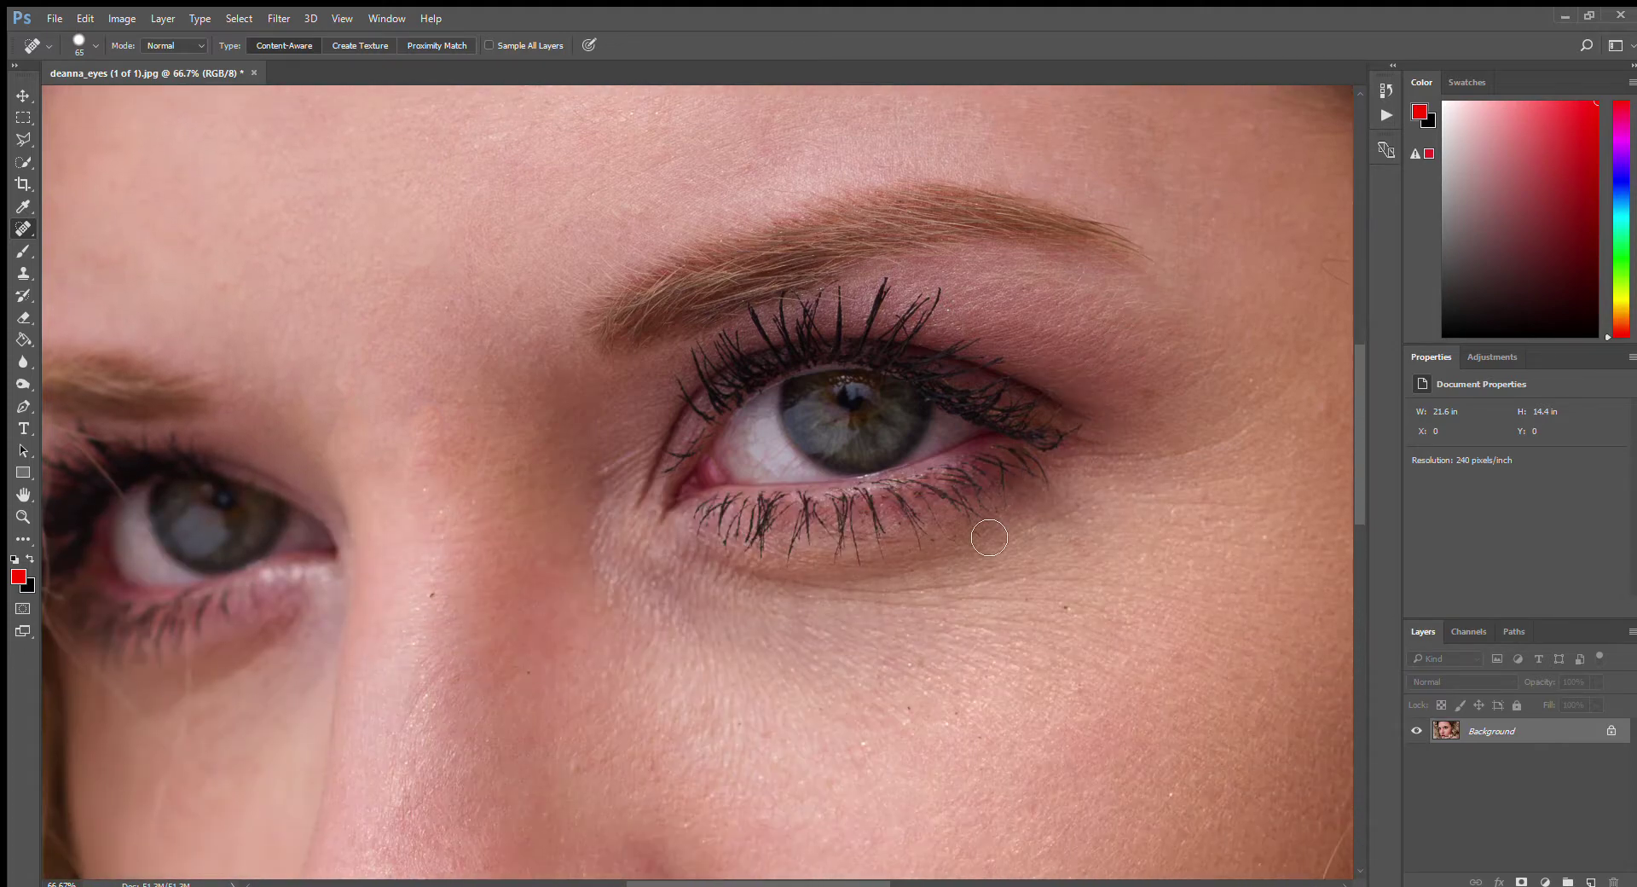
scroll(805, 452, "right", 8)
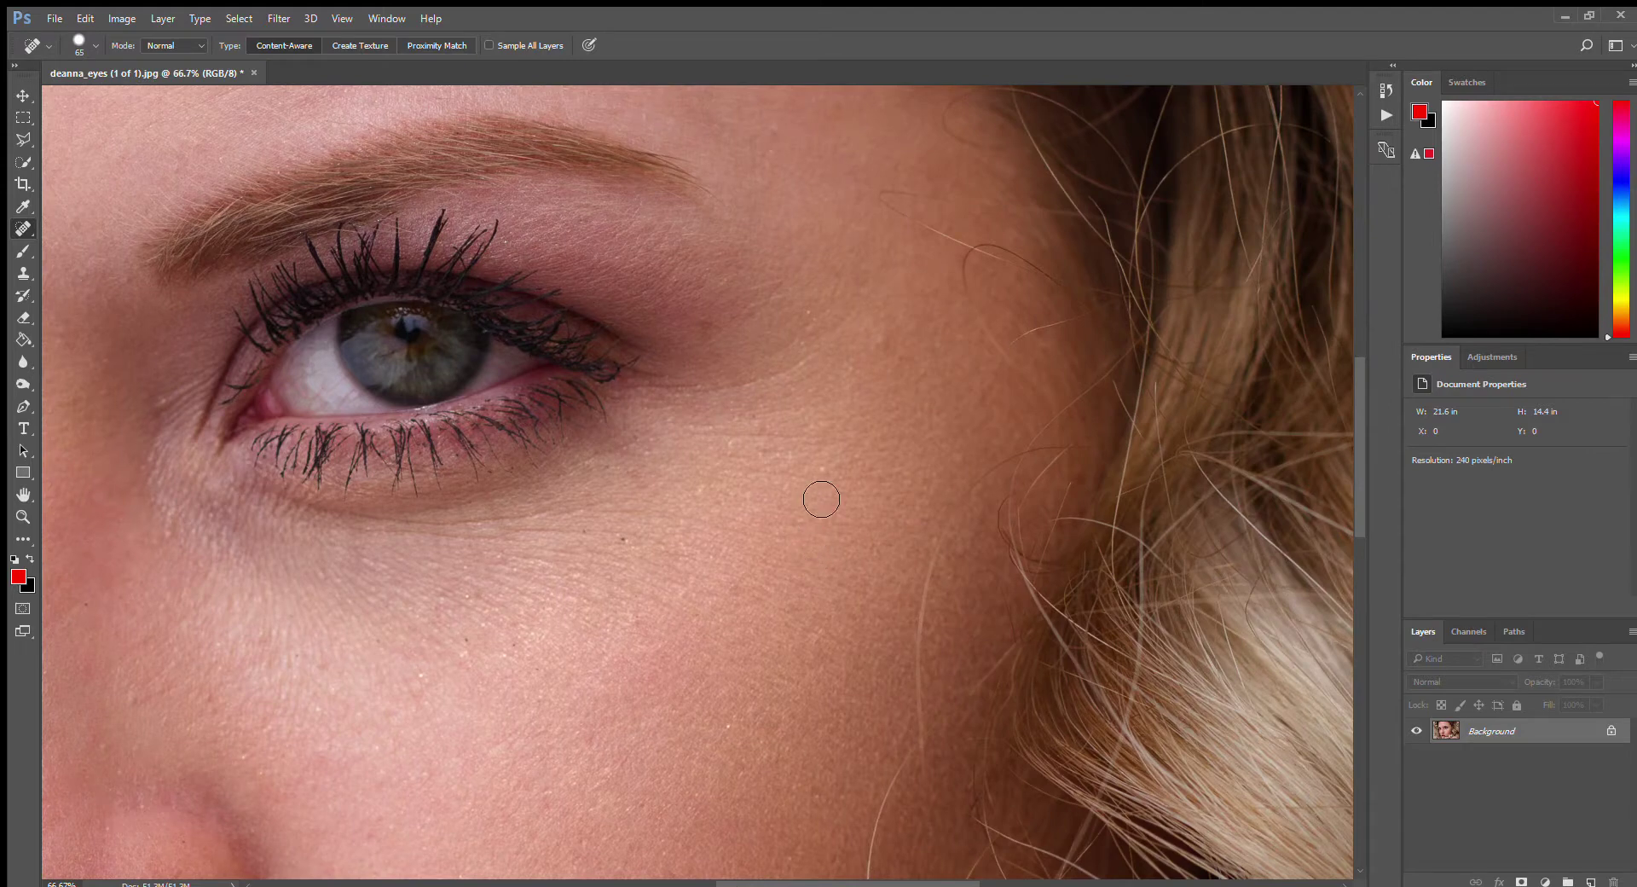
scroll(605, 604, "down", 2)
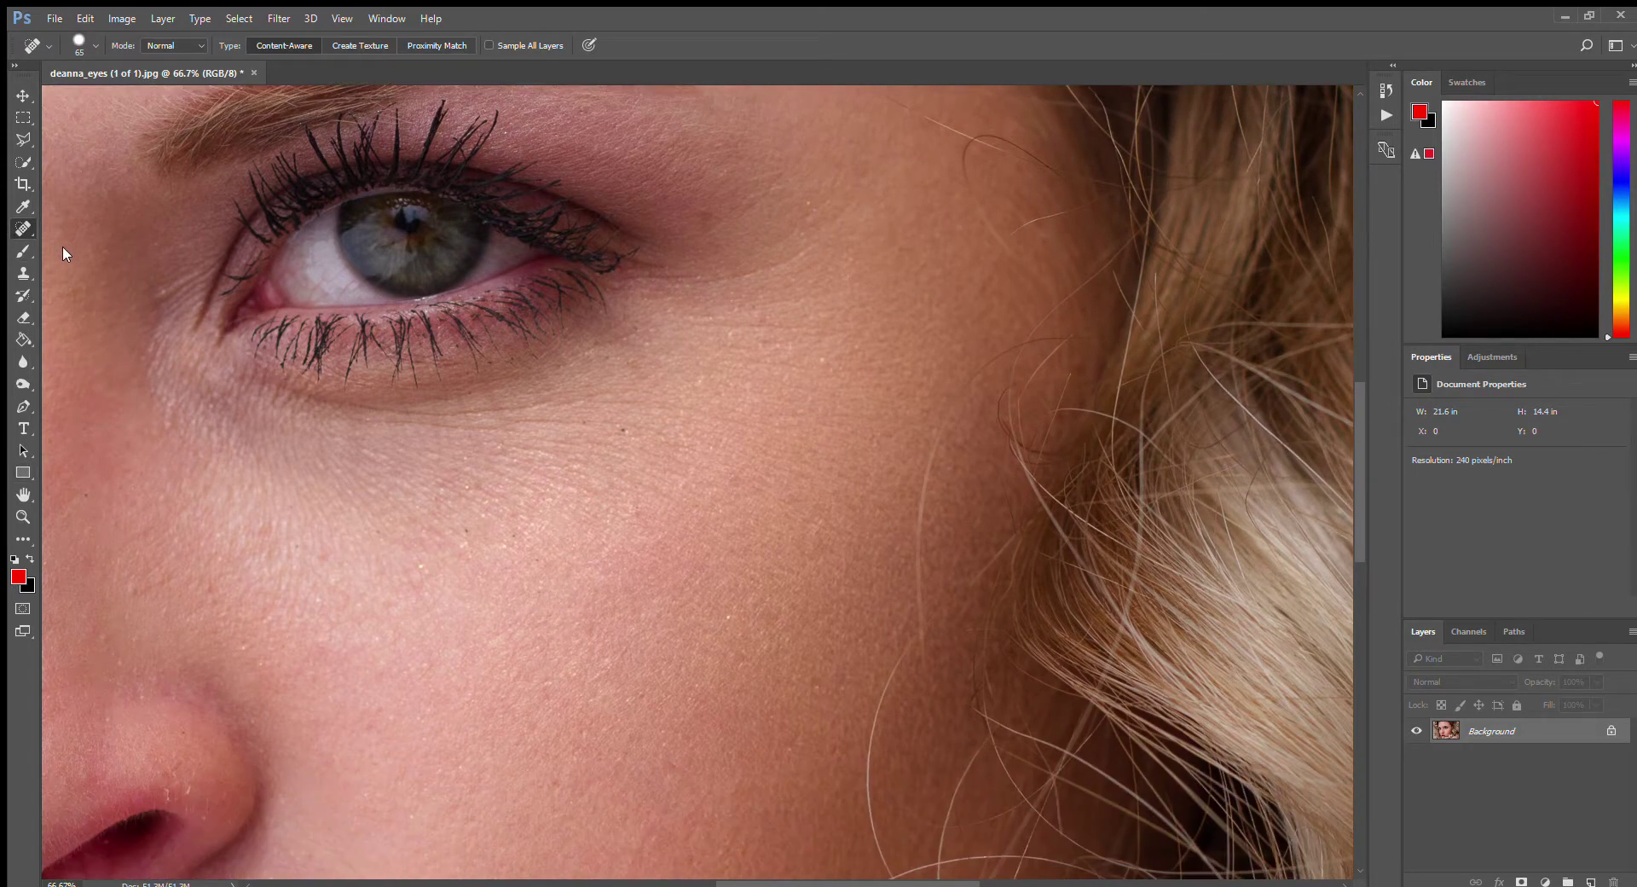
key("shift+j")
key("shift+j")
- Try to patch a large outlined area under the nearer eye with cheek skin, and undo the patch while keeping the selection
mouse_move(182, 426)
left_mouse_down()
mouse_move(210, 391)
mouse_move(384, 392)
mouse_move(513, 366)
left_mouse_up()
mouse_move(739, 295)
left_mouse_down()
mouse_move(824, 380)
mouse_move(629, 510)
mouse_move(364, 566)
mouse_move(184, 422)
left_mouse_up()
left_click_drag(398, 466, 667, 561)
mouse_move(542, 476)
left_mouse_down()
mouse_move(512, 475)
mouse_move(526, 488)
left_mouse_up()
left_click(794, 570)
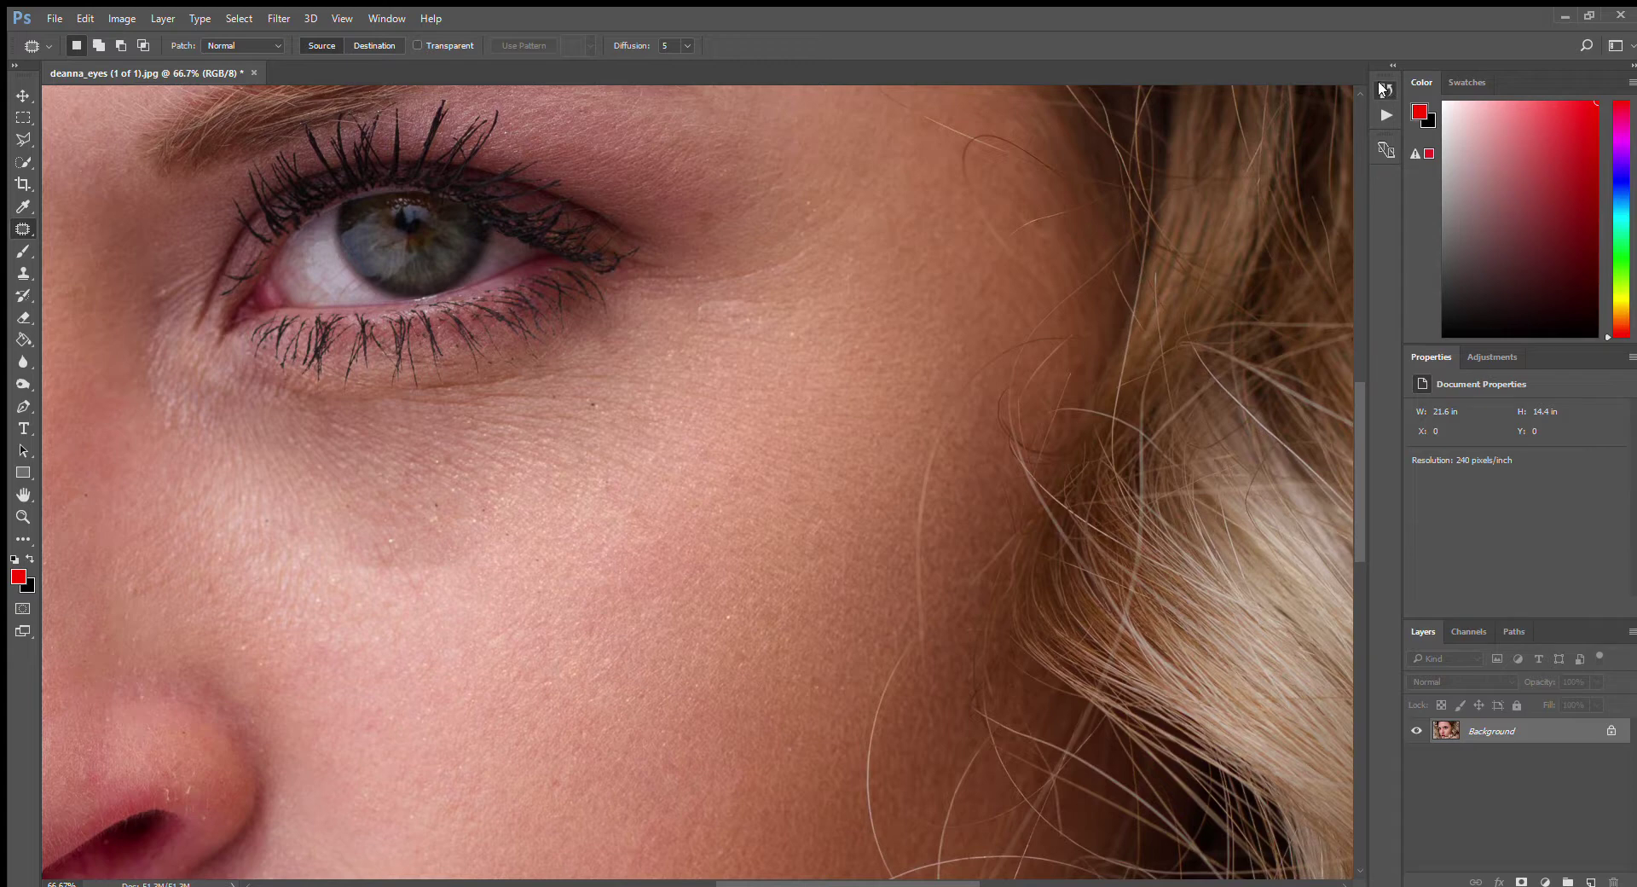
key("ctrl+shift+d")
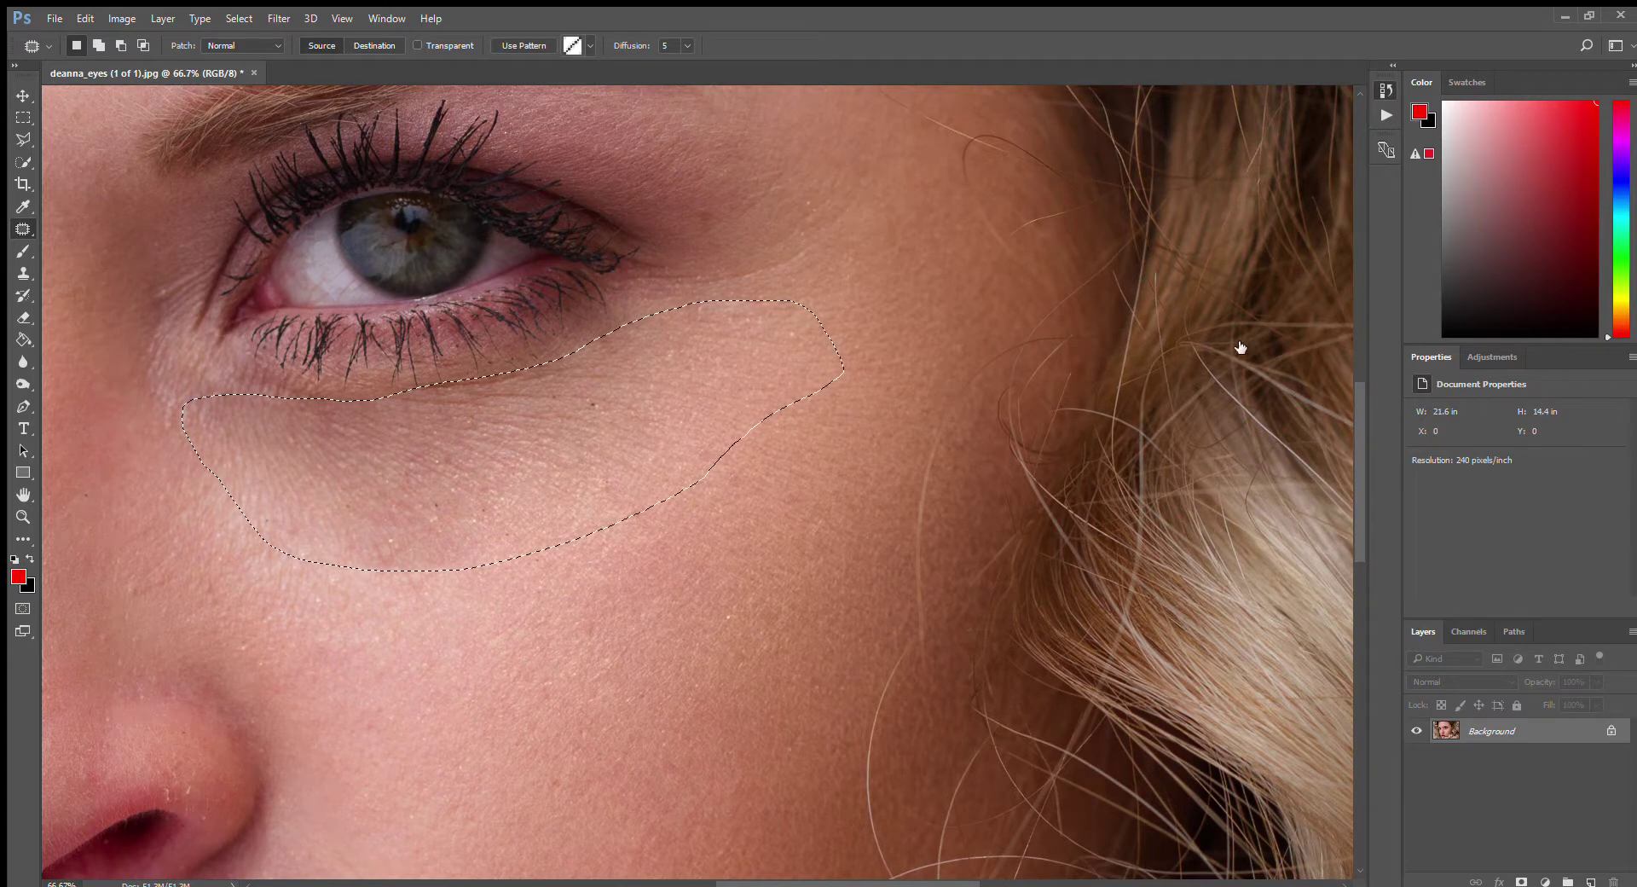
key("ctrl+alt+z")
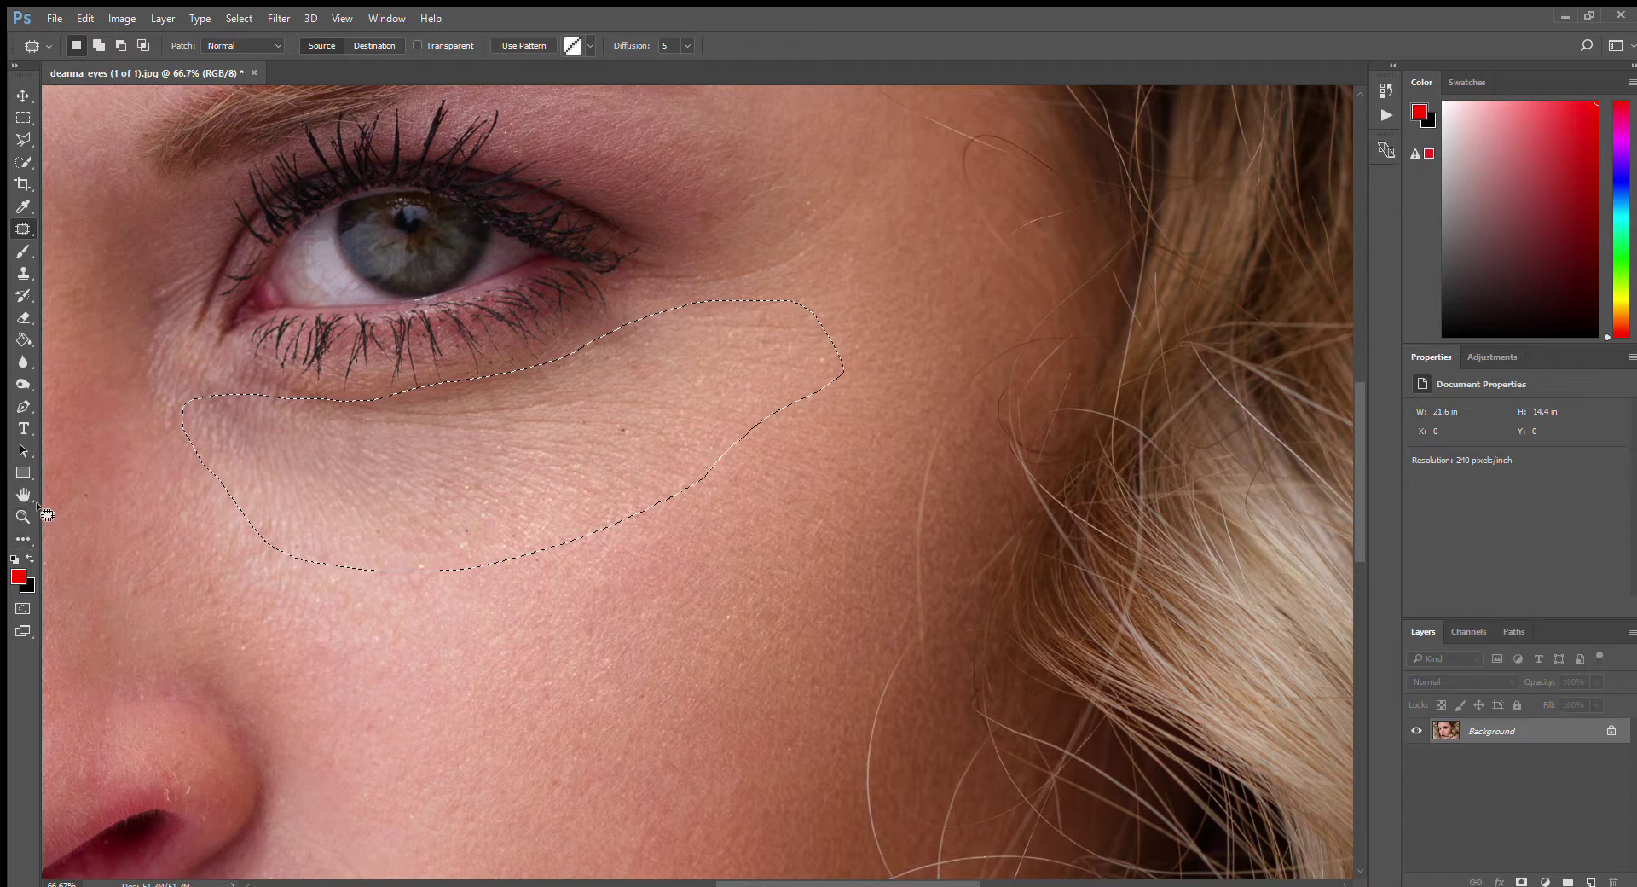
- Try to patch the same under-eye selection with skin from lower on the cheek, and undo it and clear the selection
left_click_drag(478, 457, 566, 592)
key("ctrl+d")
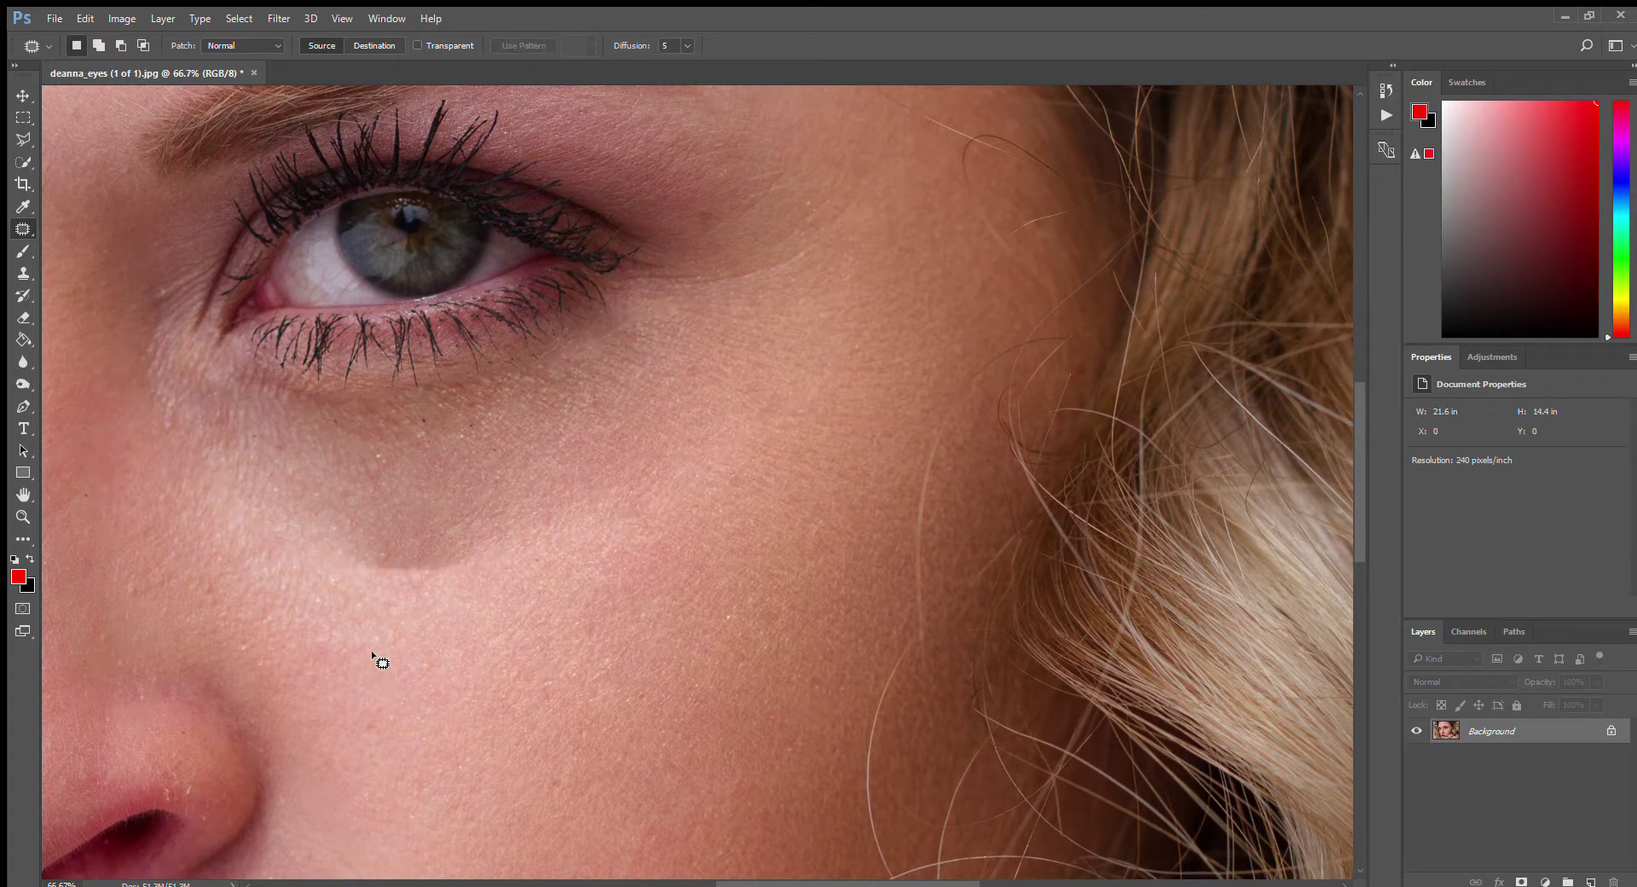
key("ctrl+alt+z")
key("ctrl+alt+z")
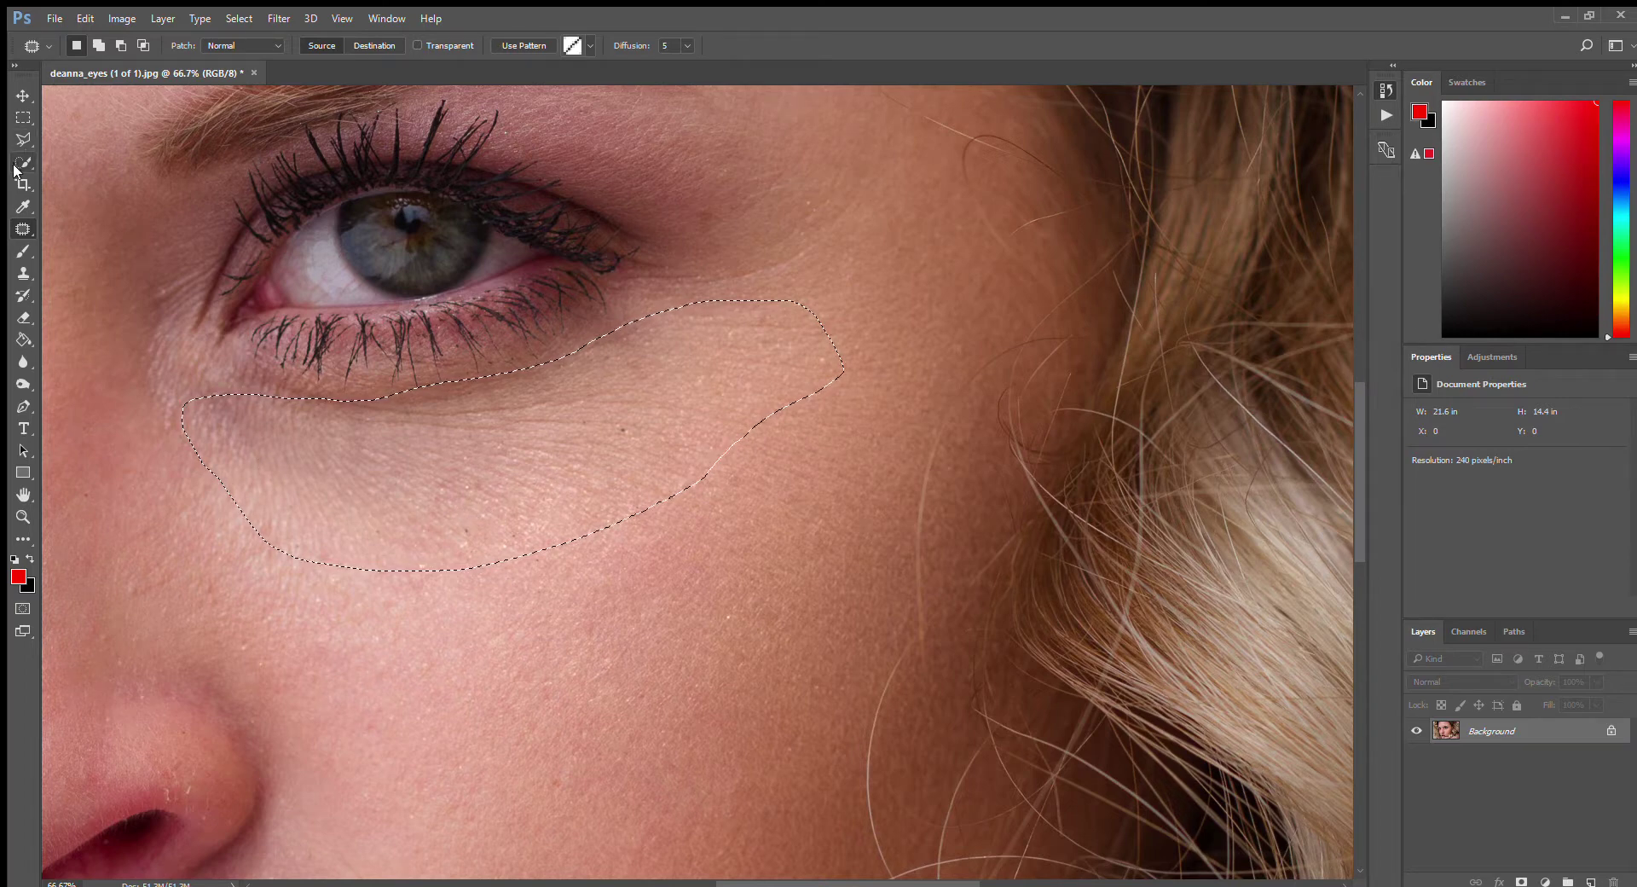
left_click(149, 402)
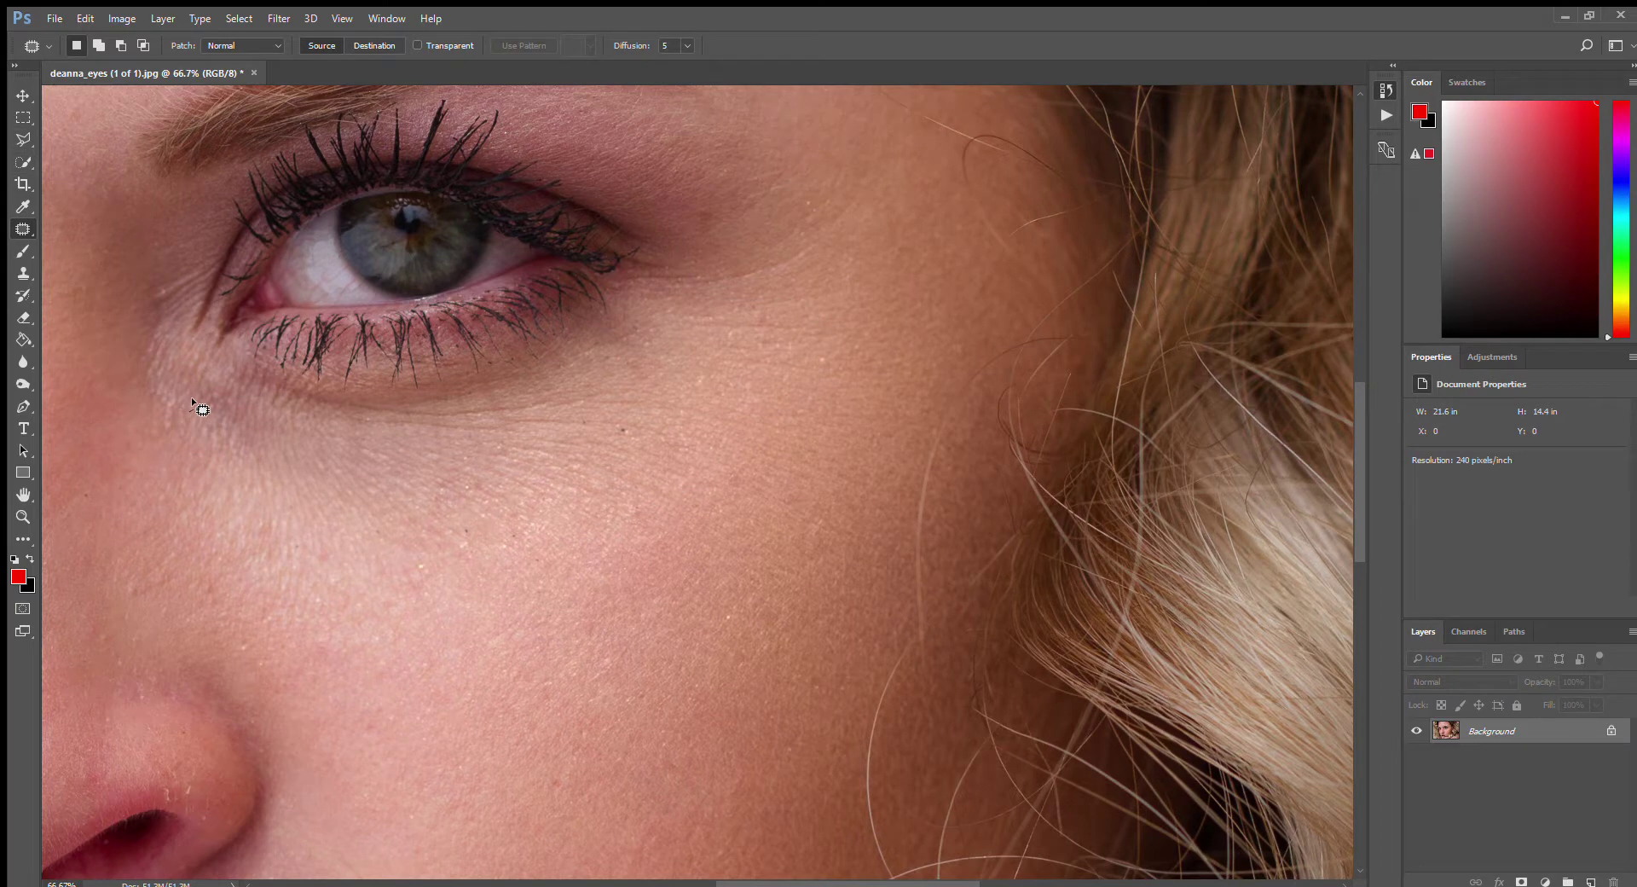
- Patch a smaller area directly under the nearer eye and the creases by its outer corner with smooth cheek skin
mouse_move(657, 365)
left_mouse_down()
mouse_move(529, 453)
mouse_move(242, 431)
mouse_move(195, 411)
left_mouse_up()
left_click_drag(519, 468, 895, 564)
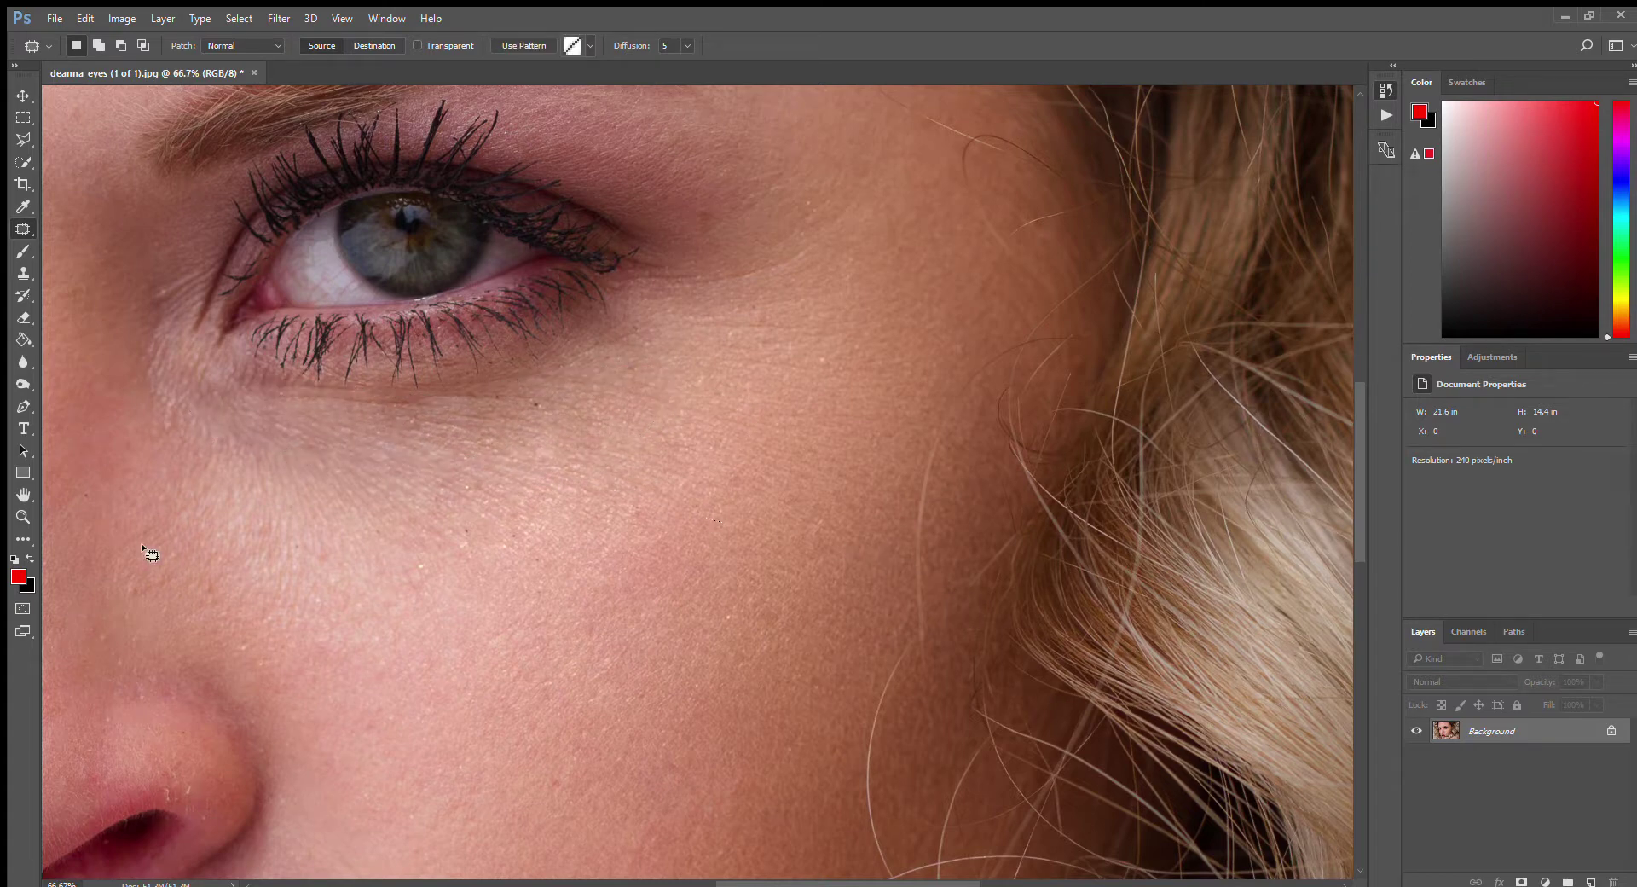
mouse_move(671, 241)
left_mouse_down()
mouse_move(641, 276)
mouse_move(667, 323)
mouse_move(775, 343)
mouse_move(833, 293)
mouse_move(811, 215)
mouse_move(680, 240)
mouse_move(750, 218)
left_mouse_up()
left_click(747, 382)
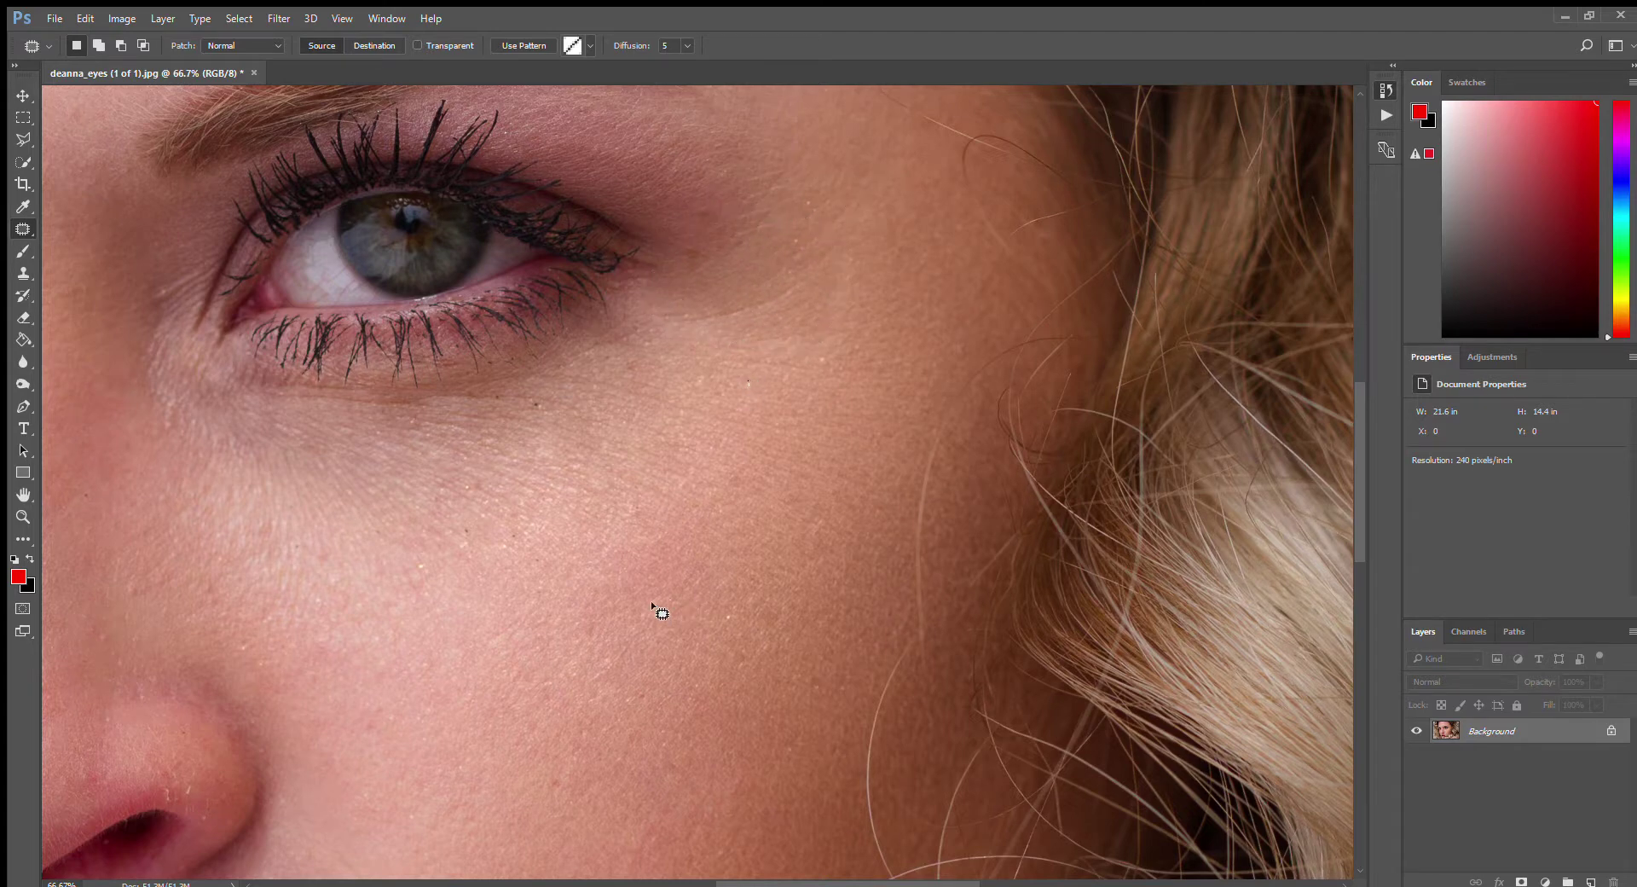
mouse_move(667, 290)
left_mouse_down()
mouse_move(808, 333)
mouse_move(667, 292)
mouse_move(806, 393)
left_mouse_up()
left_click_drag(825, 411, 841, 436)
- Check the retouched portrait as a whole and examine the skin around the nose and lips up close
double_click(23, 518)
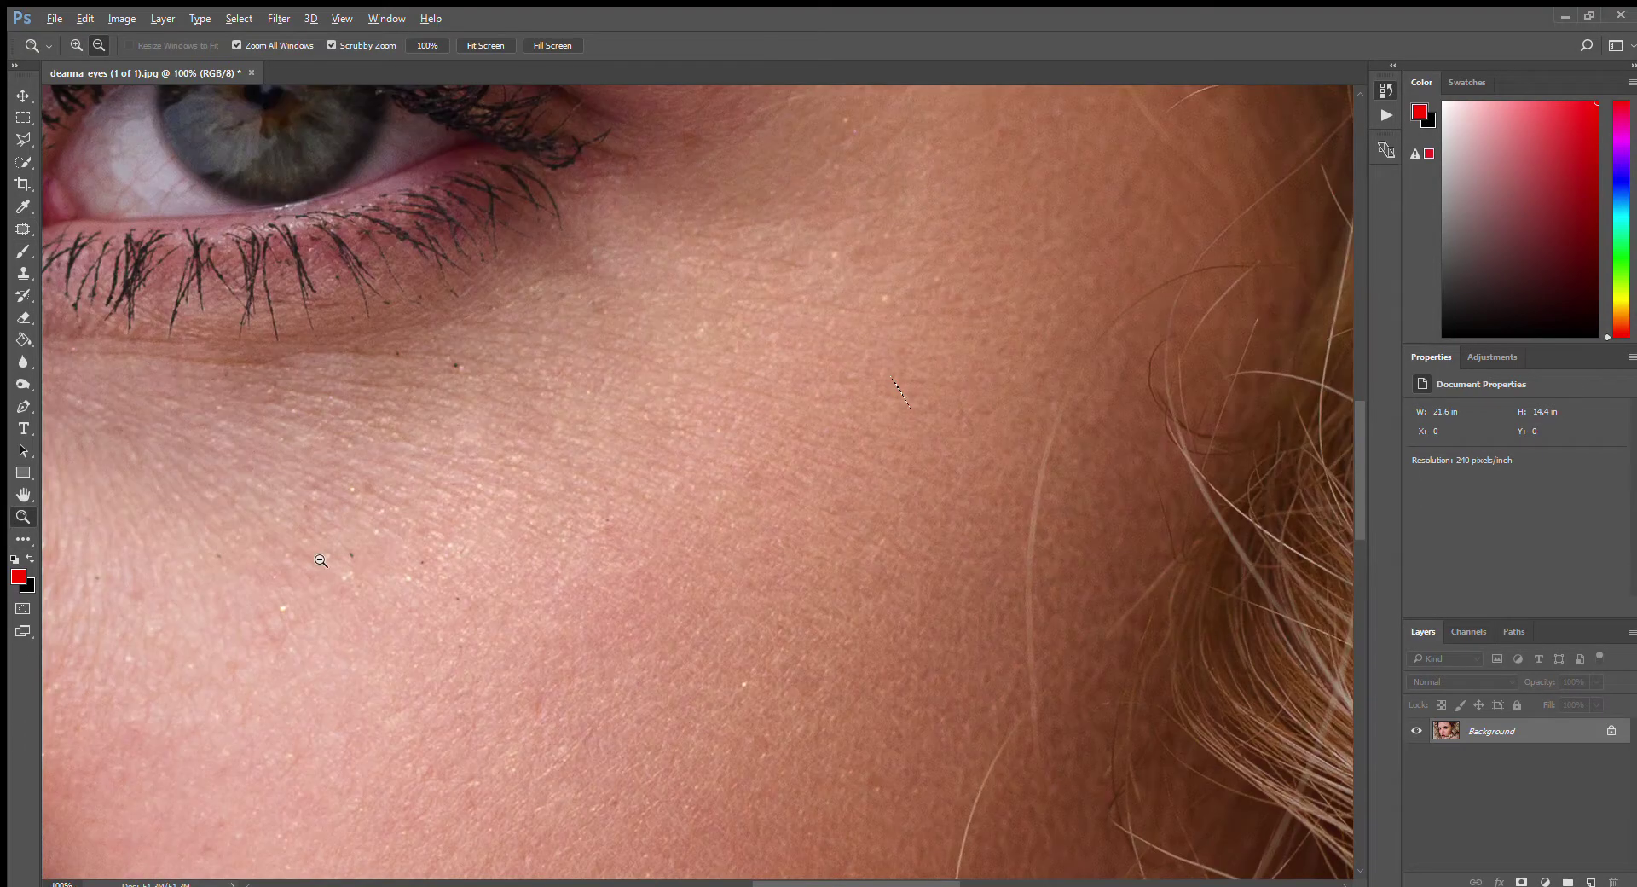
left_click(368, 566, "alt")
left_click(368, 566, "alt")
left_click(369, 568, "alt")
left_click(368, 568, "alt")
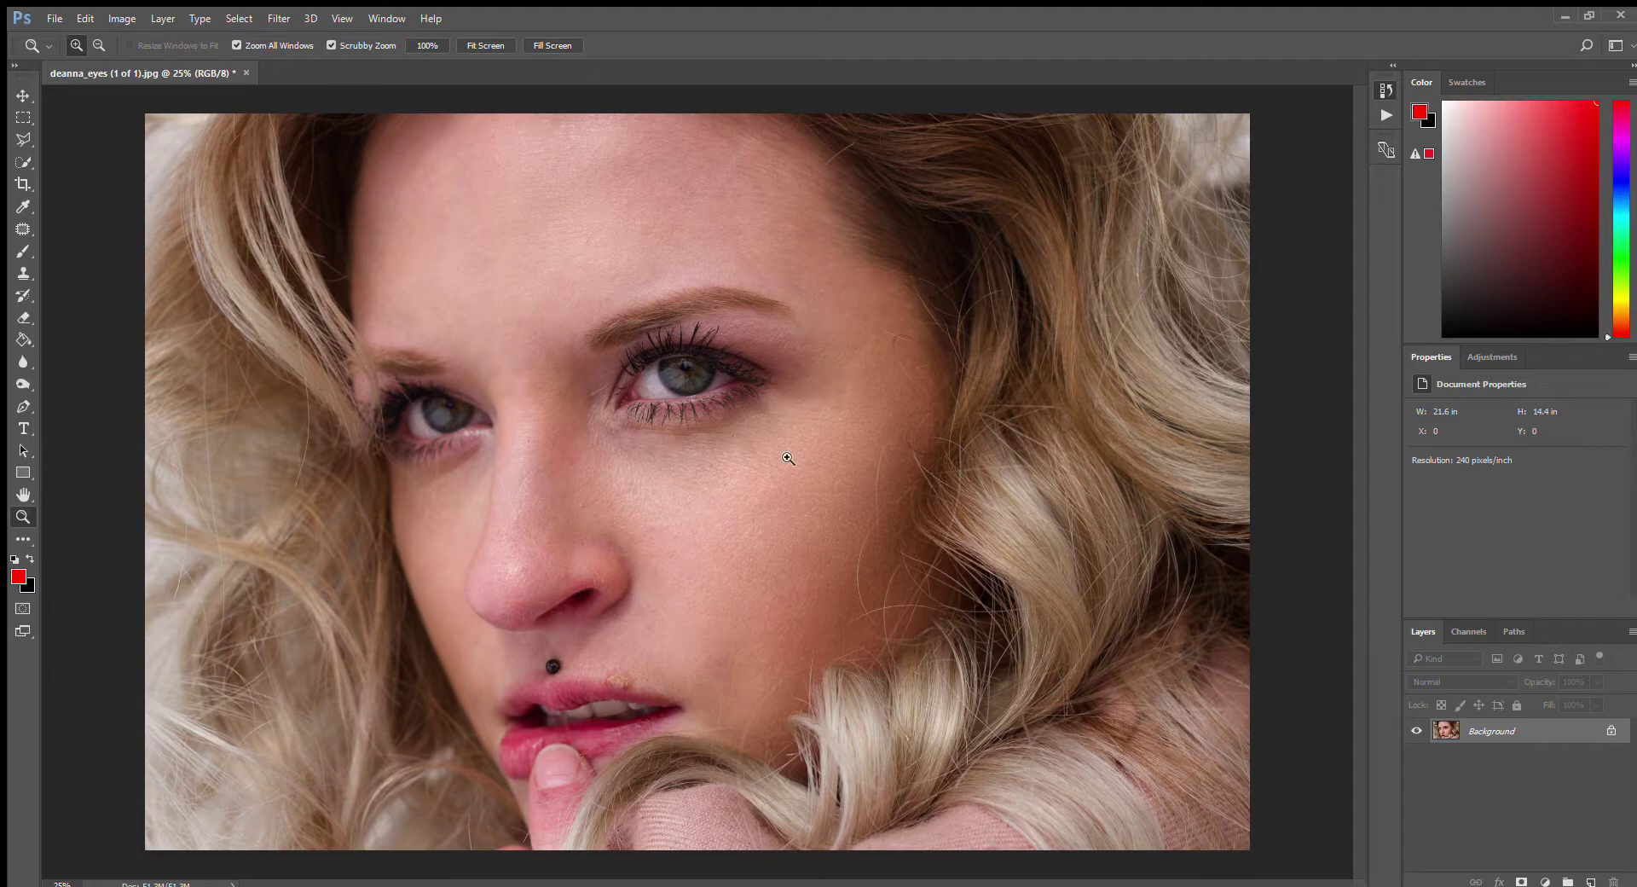
left_click(595, 676)
left_click(595, 676)
left_click(595, 676)
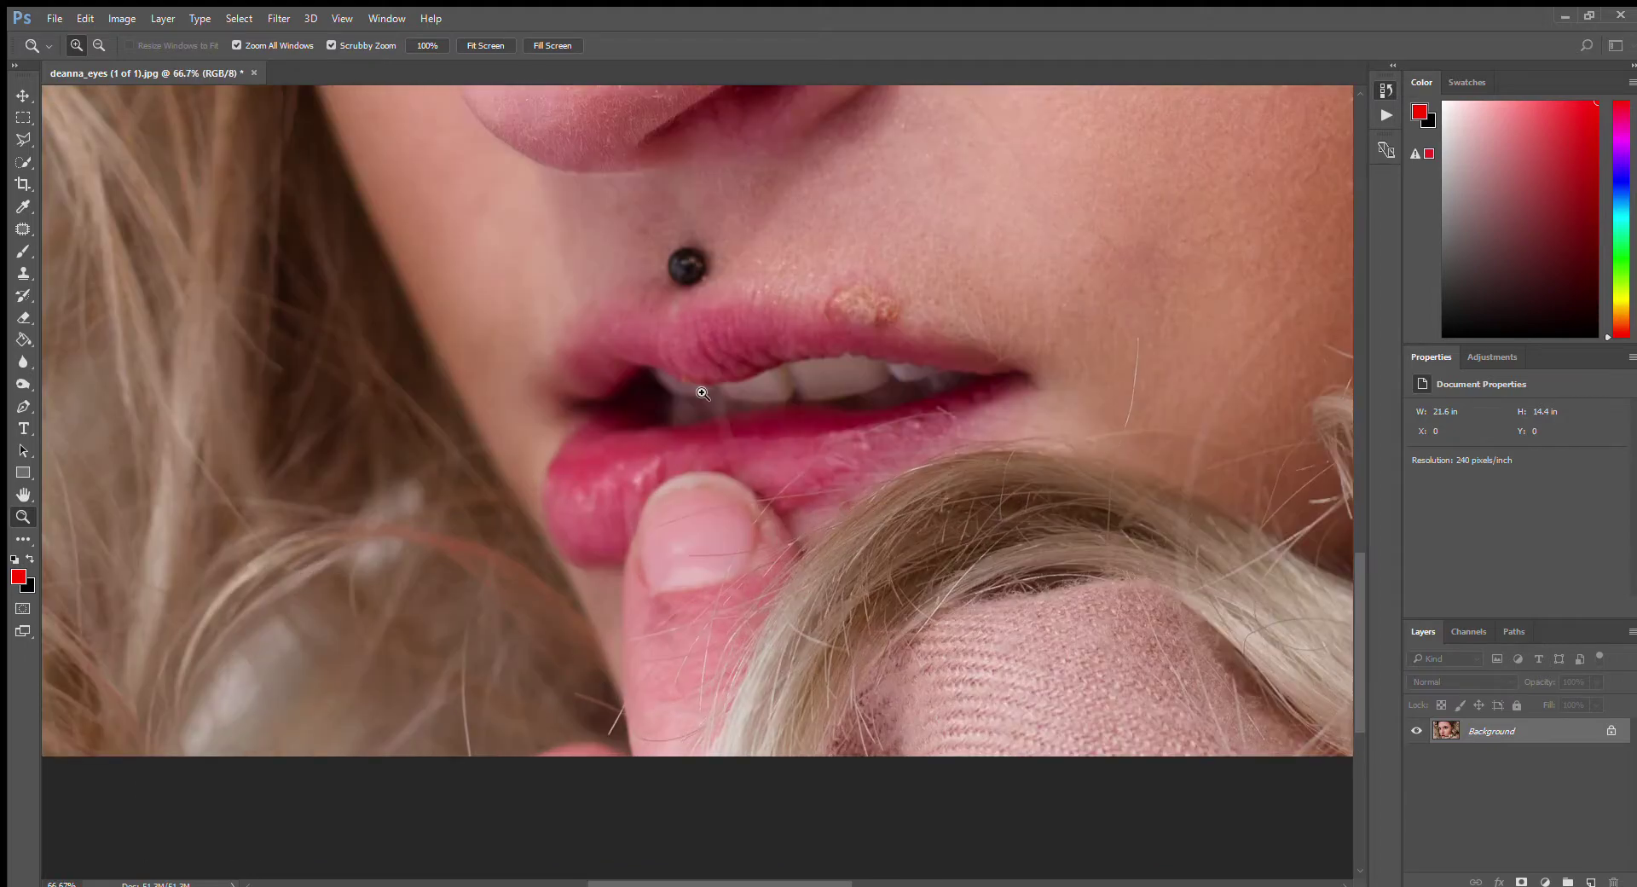
scroll(963, 371, "up", 3)
scroll(964, 372, "up", 1)
- Heal the small marks on the lower part of the nose with the Spot Healing Brush
left_click(23, 229)
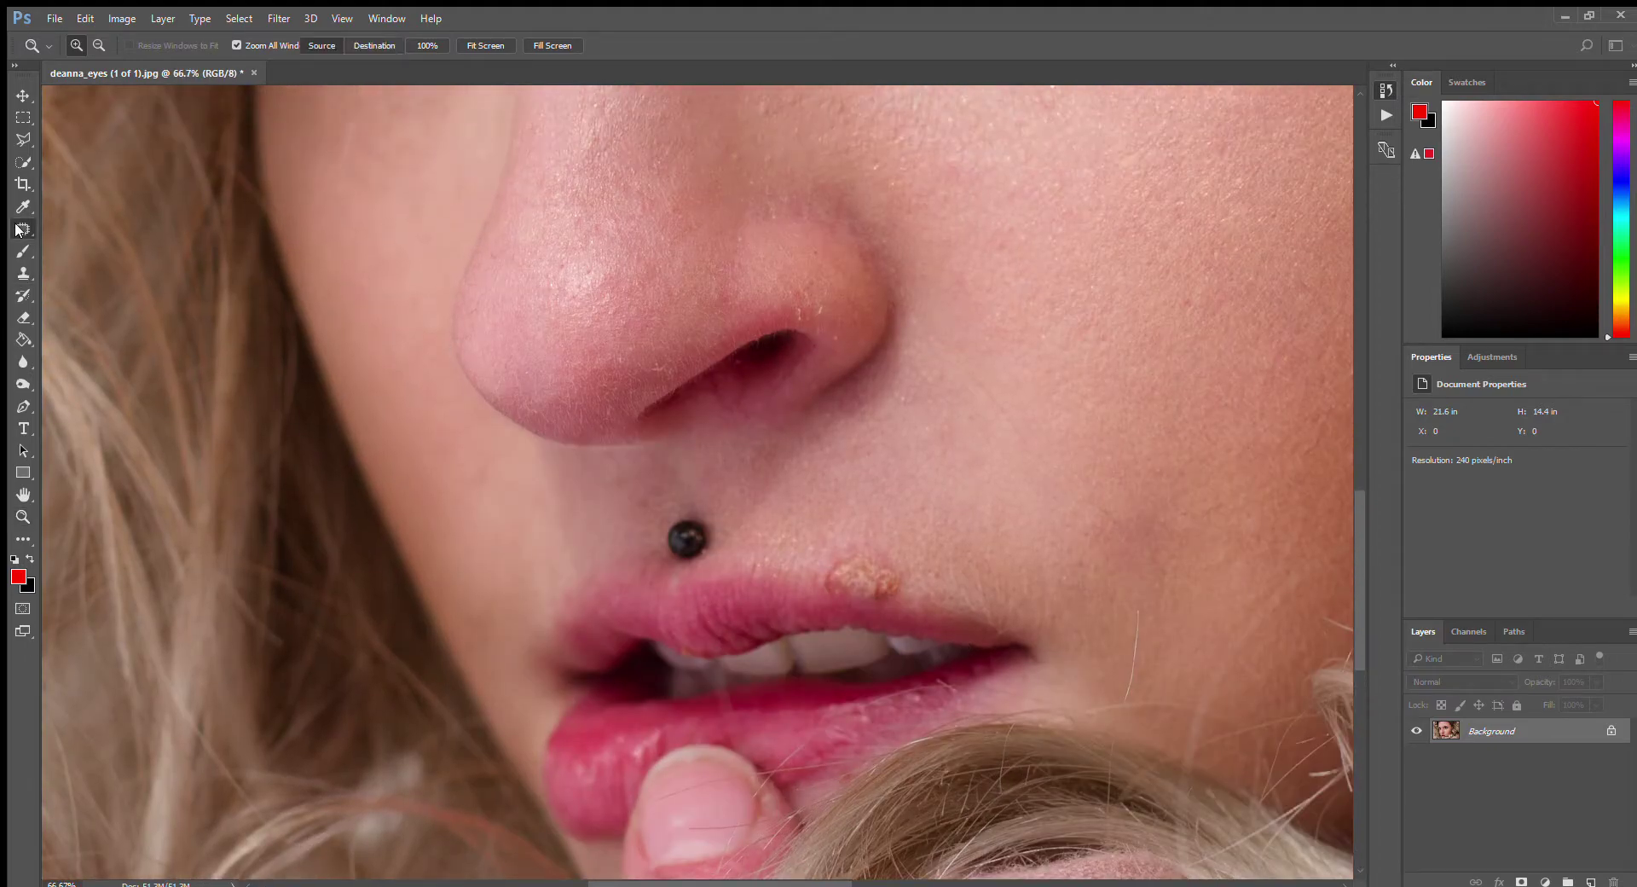
left_click(89, 232)
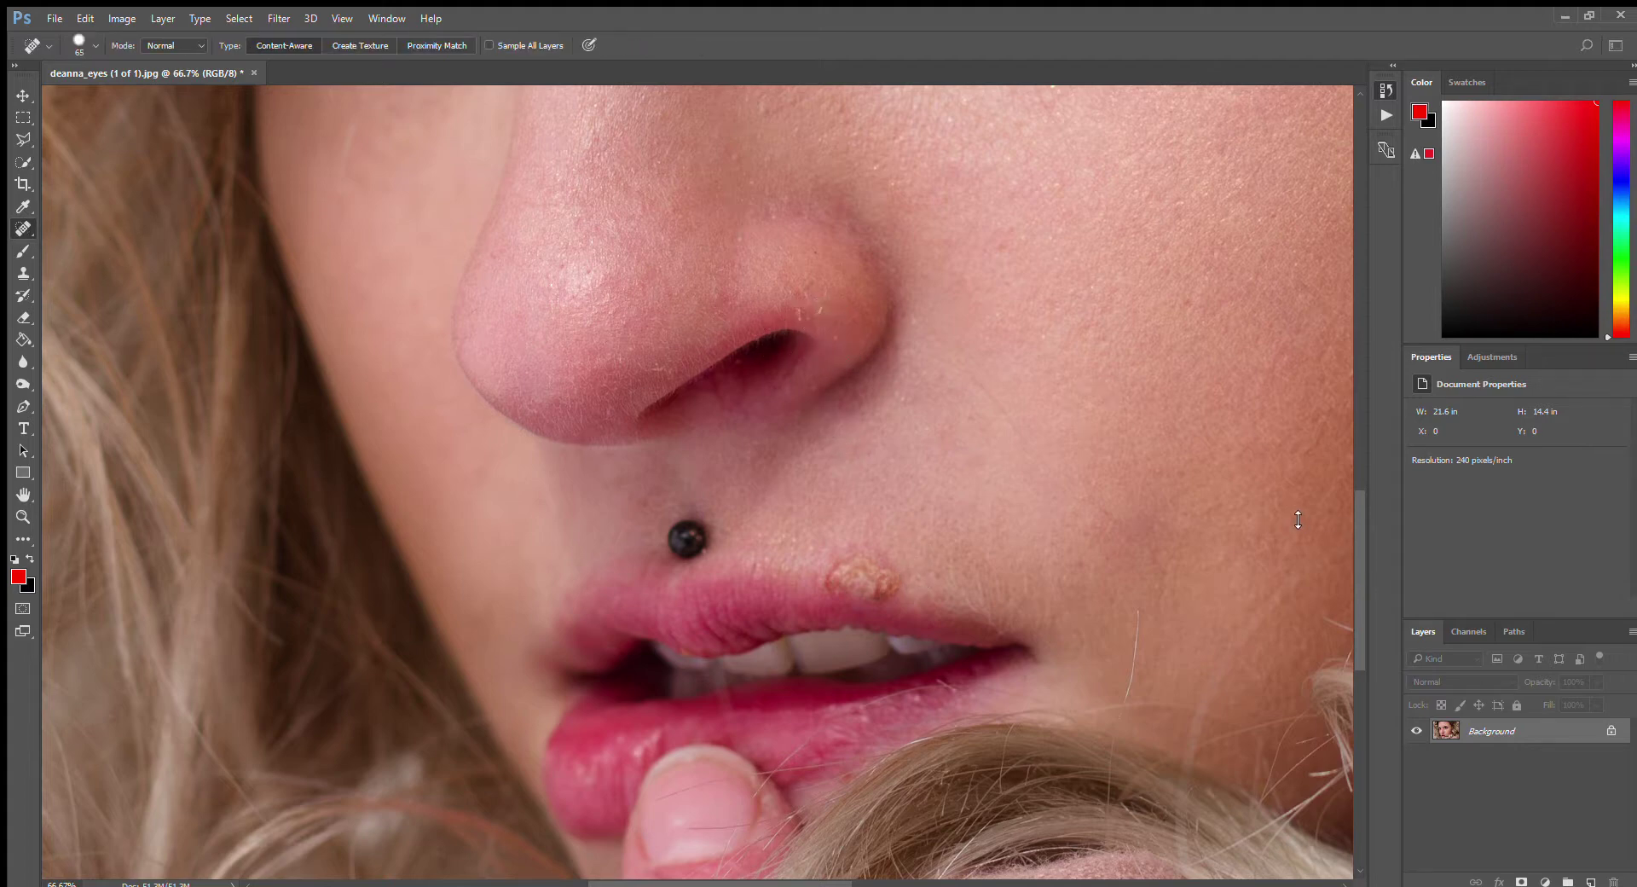
left_click(13, 116)
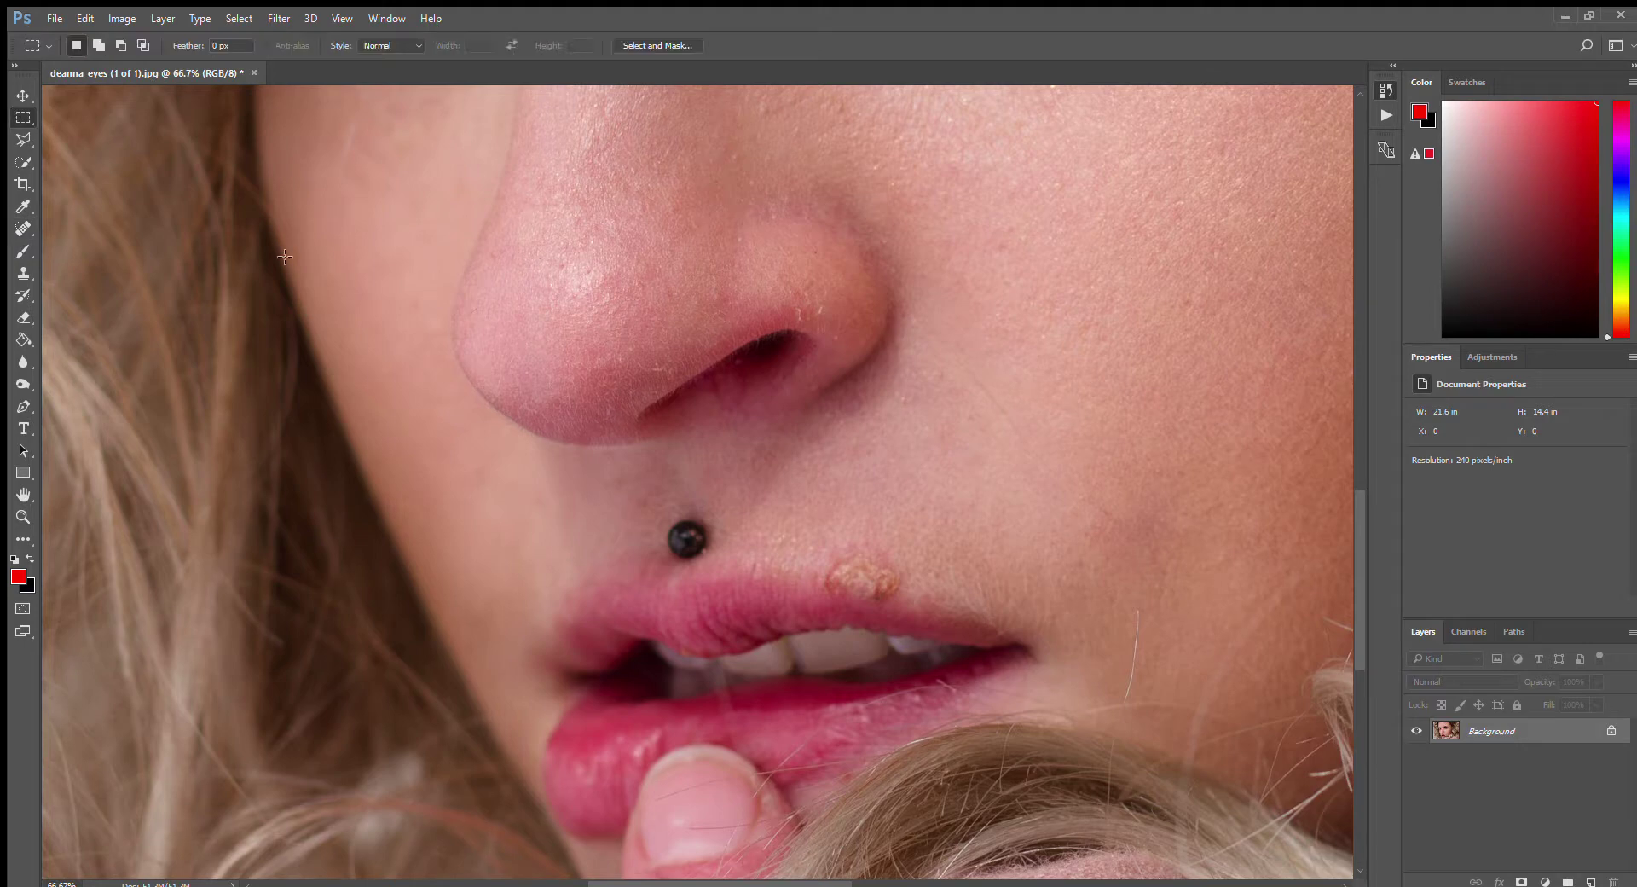
left_click(16, 212)
left_click(21, 228)
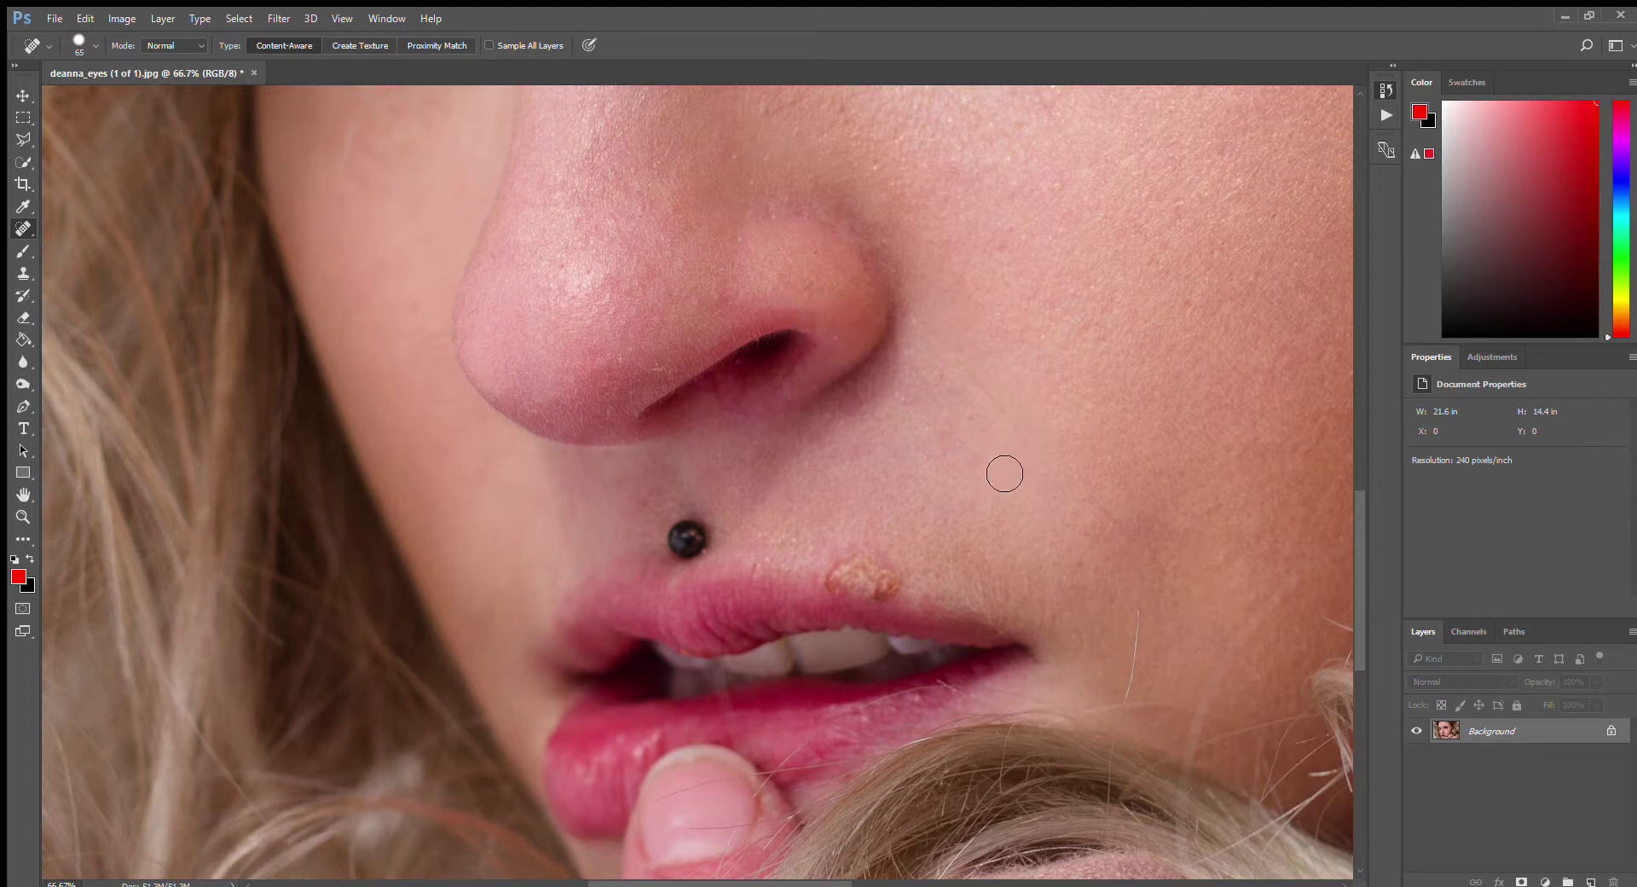
mouse_move(656, 399)
left_mouse_down()
mouse_move(650, 365)
mouse_move(612, 371)
left_mouse_up()
- Remove the sore on the edge of the upper lip and the blemished skin just above it with the Spot Healing Brush
left_click(849, 587)
left_click(866, 589)
left_click_drag(892, 596, 916, 612)
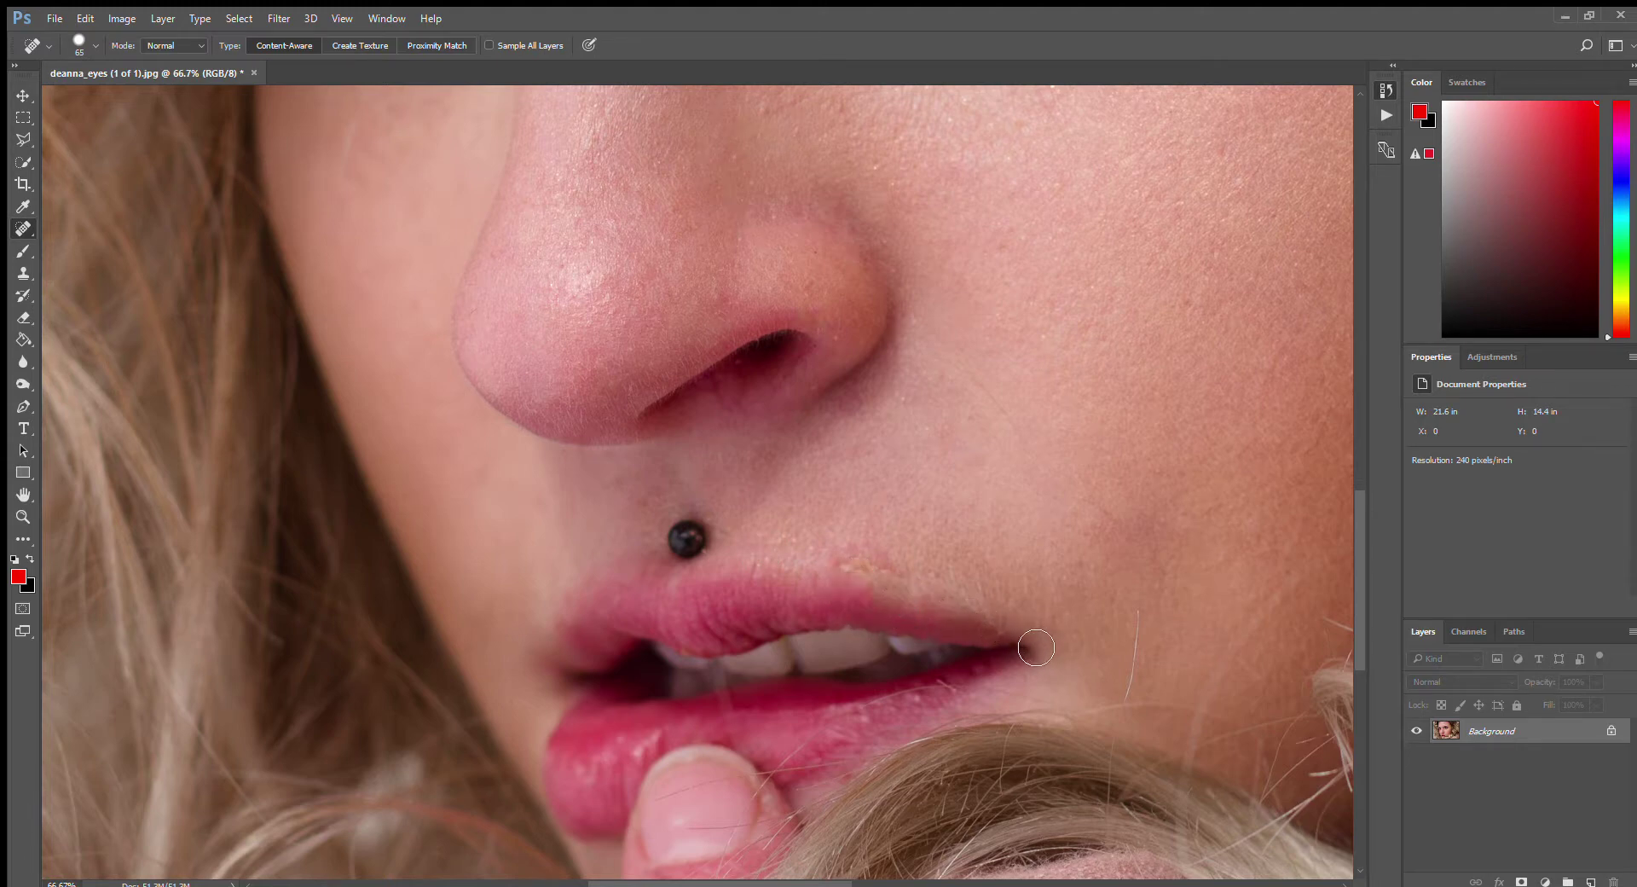
left_click(859, 565)
left_click_drag(891, 583, 878, 572)
mouse_move(911, 591)
left_mouse_down()
mouse_move(948, 602)
mouse_move(873, 562)
left_mouse_up()
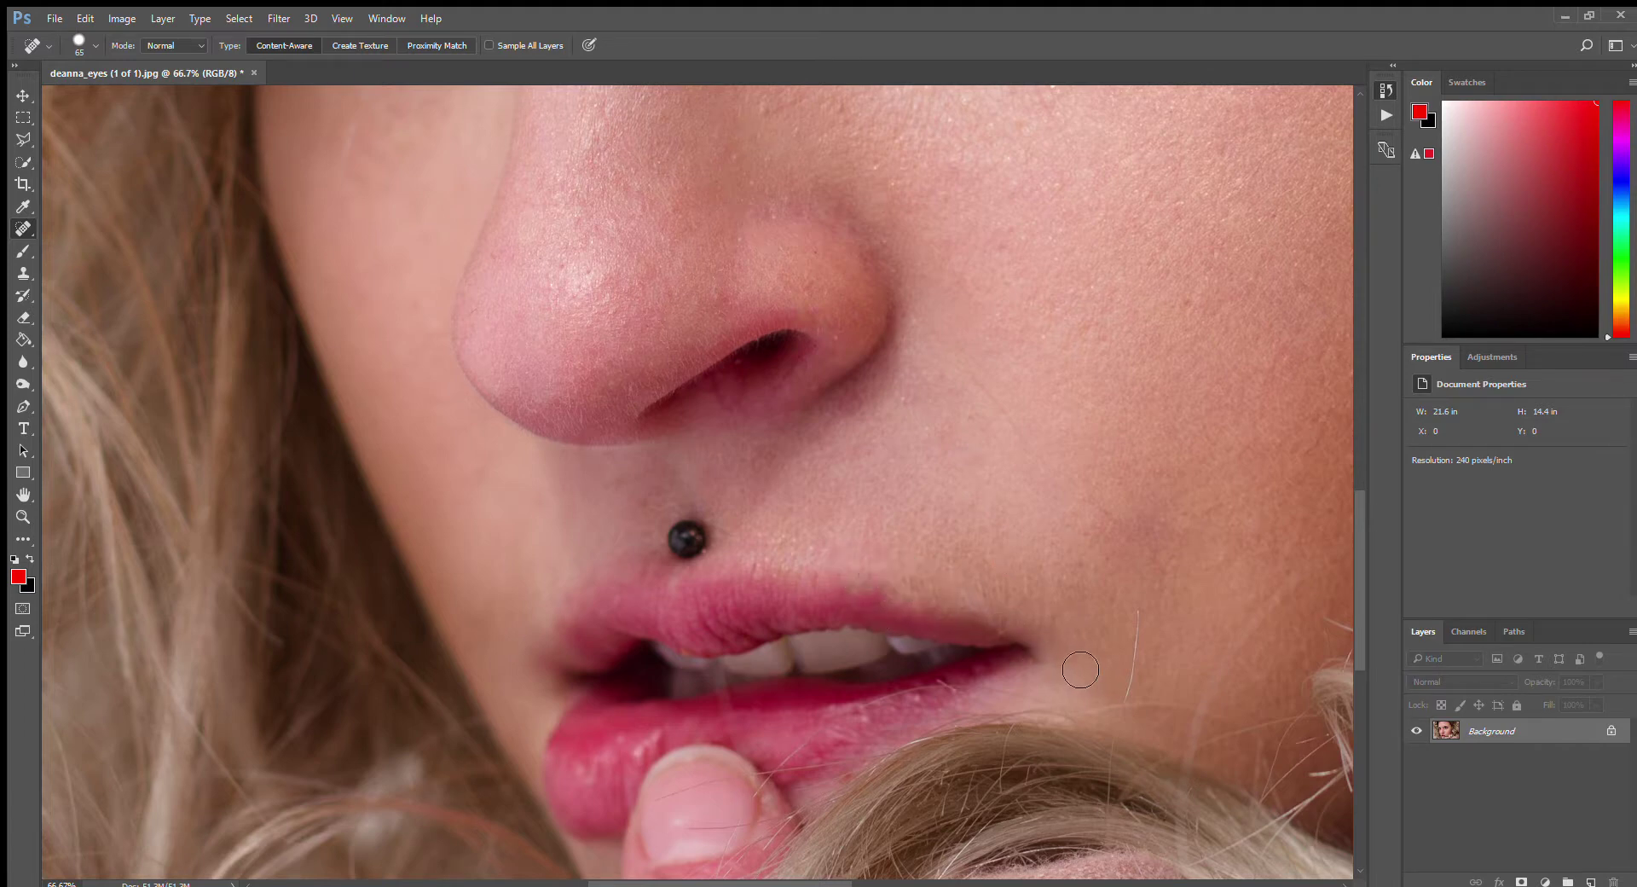
- Clean up the healed upper lip edge and smooth the skin between it and the piercing
left_click(892, 607)
left_click(885, 603)
left_click(884, 602)
left_click(859, 586)
left_click(843, 584)
left_click_drag(841, 585, 912, 612)
mouse_move(811, 549)
left_mouse_down()
mouse_move(739, 532)
mouse_move(790, 540)
mouse_move(776, 514)
mouse_move(733, 505)
left_mouse_up()
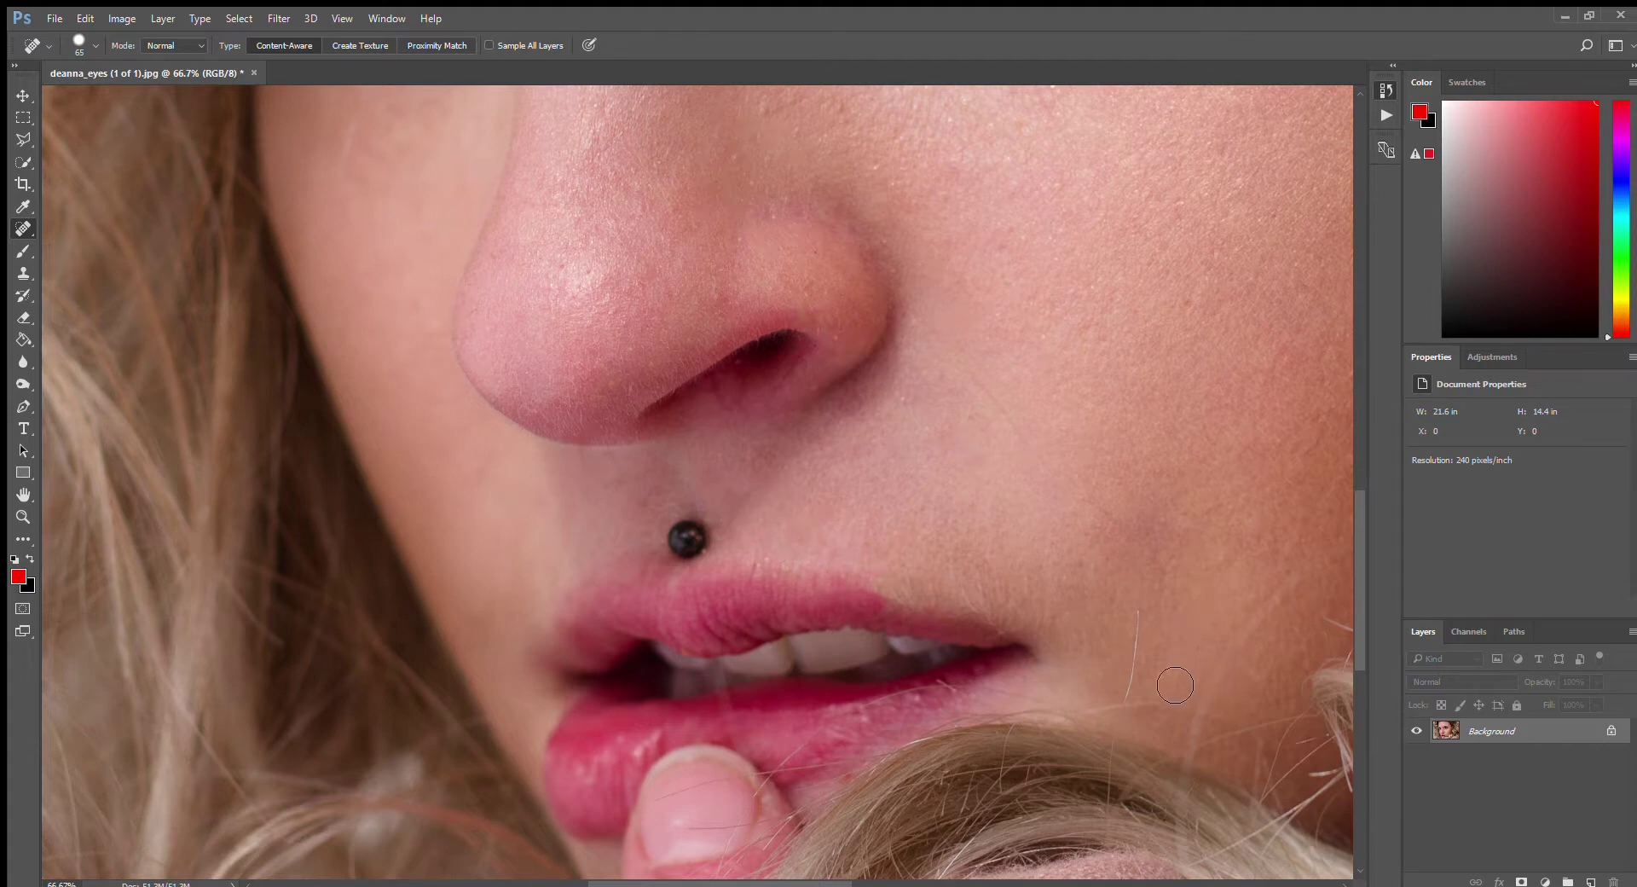
- Heal the skin along the upper lip toward the corner of the mouth on the cheek side
scroll(1172, 686, "down", 1)
scroll(1165, 688, "down", 4)
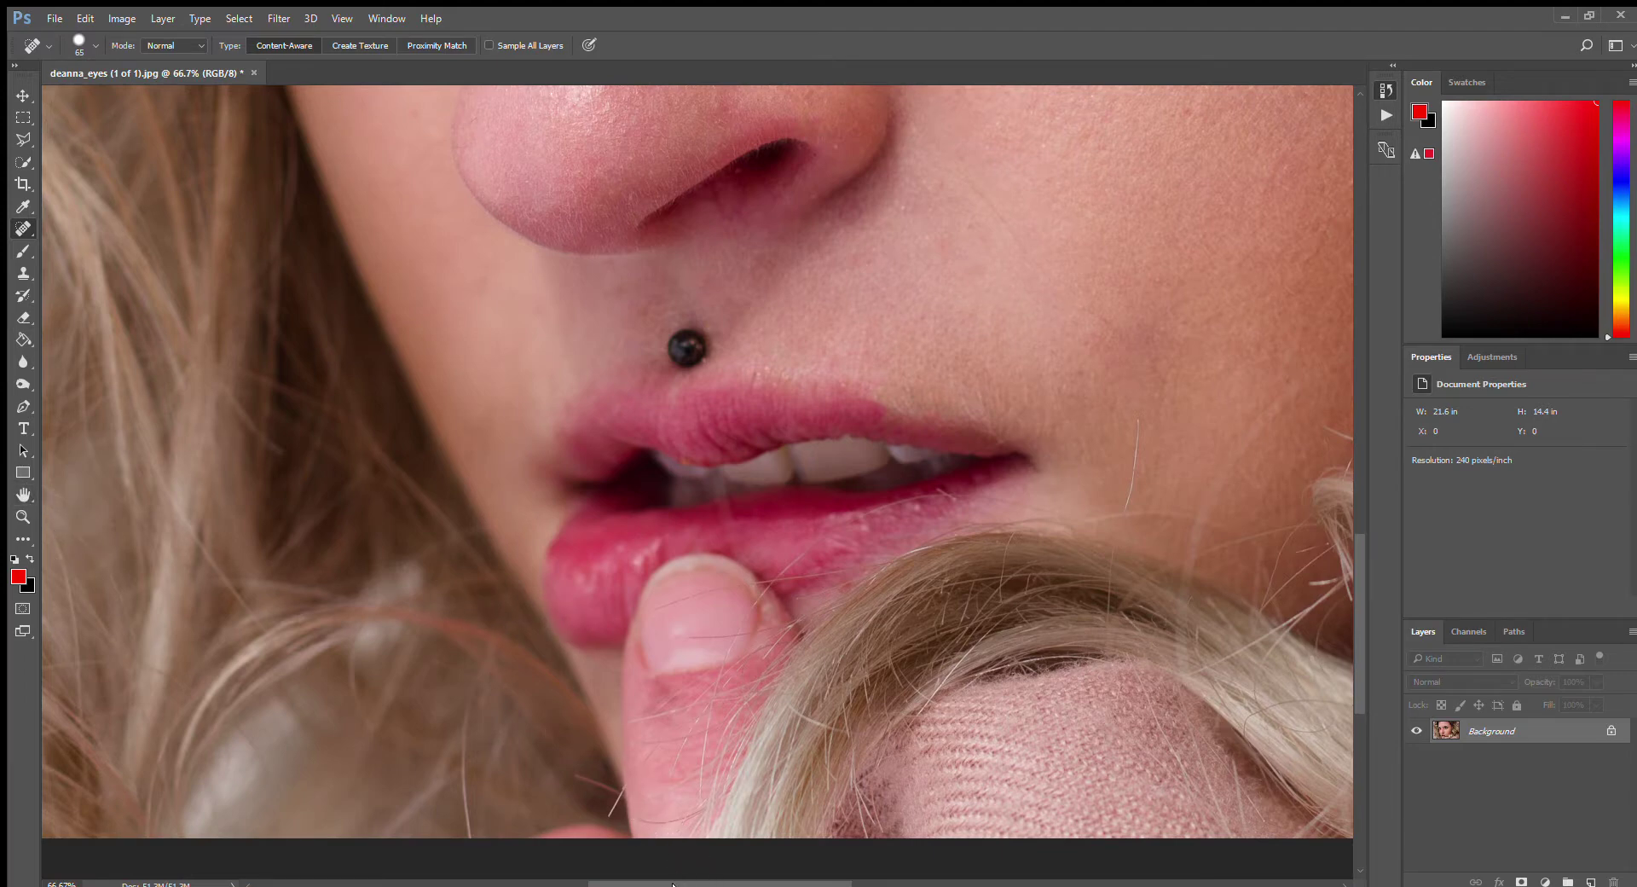
left_click_drag(672, 883, 783, 883)
scroll(487, 647, "up", 3)
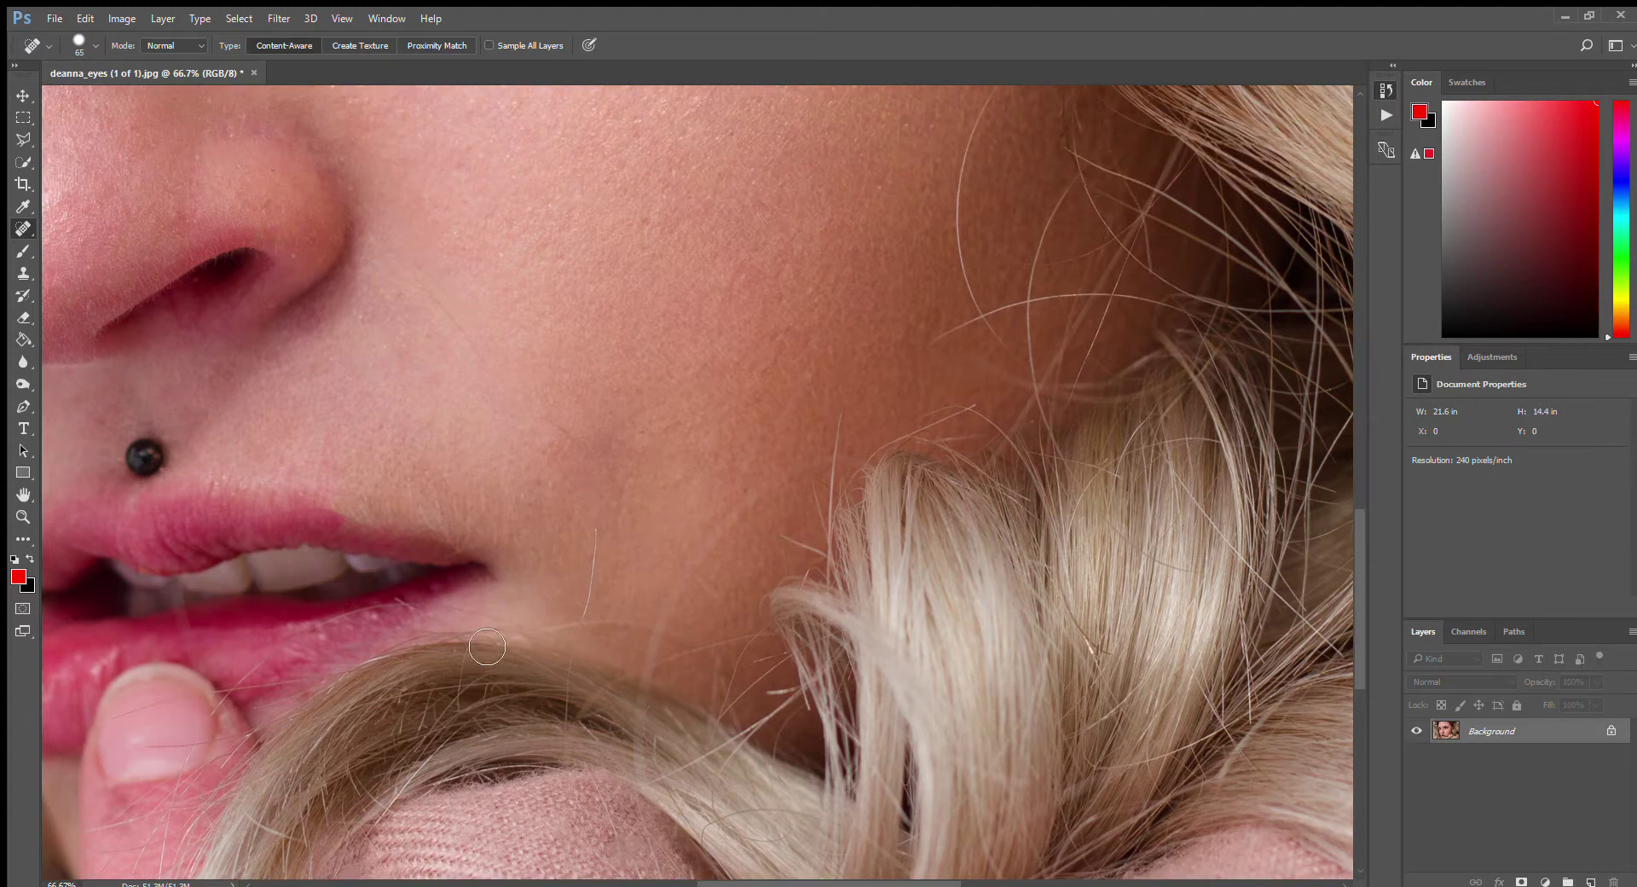
scroll(506, 639, "up", 2)
mouse_move(365, 517)
left_mouse_down()
mouse_move(413, 537)
mouse_move(362, 530)
mouse_move(453, 565)
left_mouse_up()
- Heal the small blemishes on the cheek and along the side of the nose above the nostril
scroll(566, 603, "up", 6)
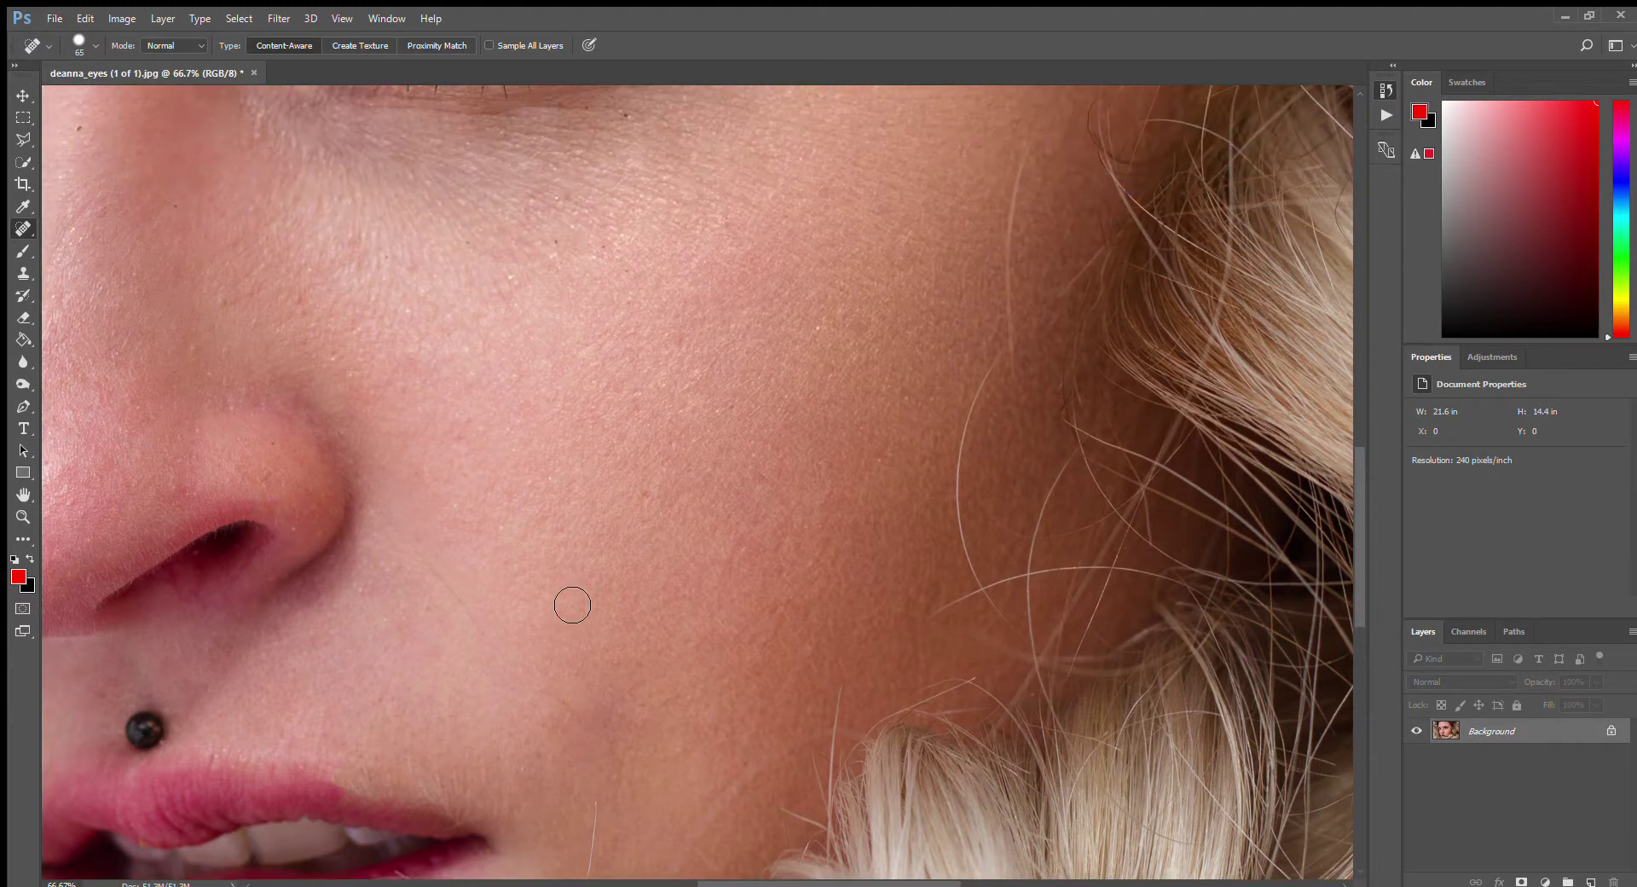
scroll(573, 605, "up", 3)
left_click(467, 546)
left_click(687, 488)
scroll(743, 631, "up", 1)
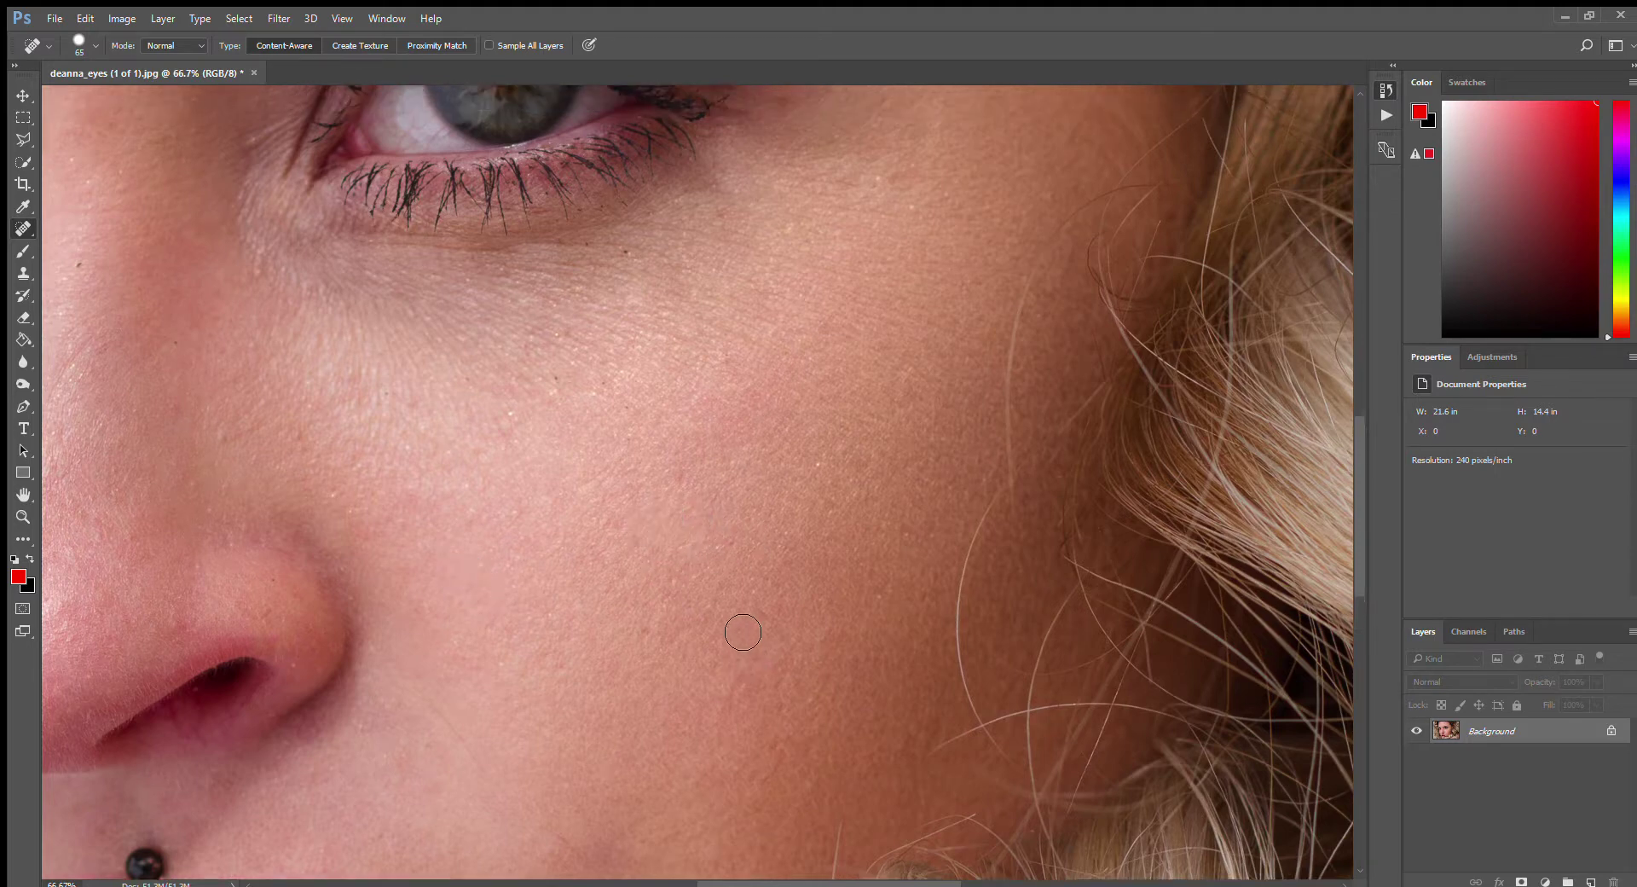
scroll(742, 632, "up", 2)
left_click(178, 659)
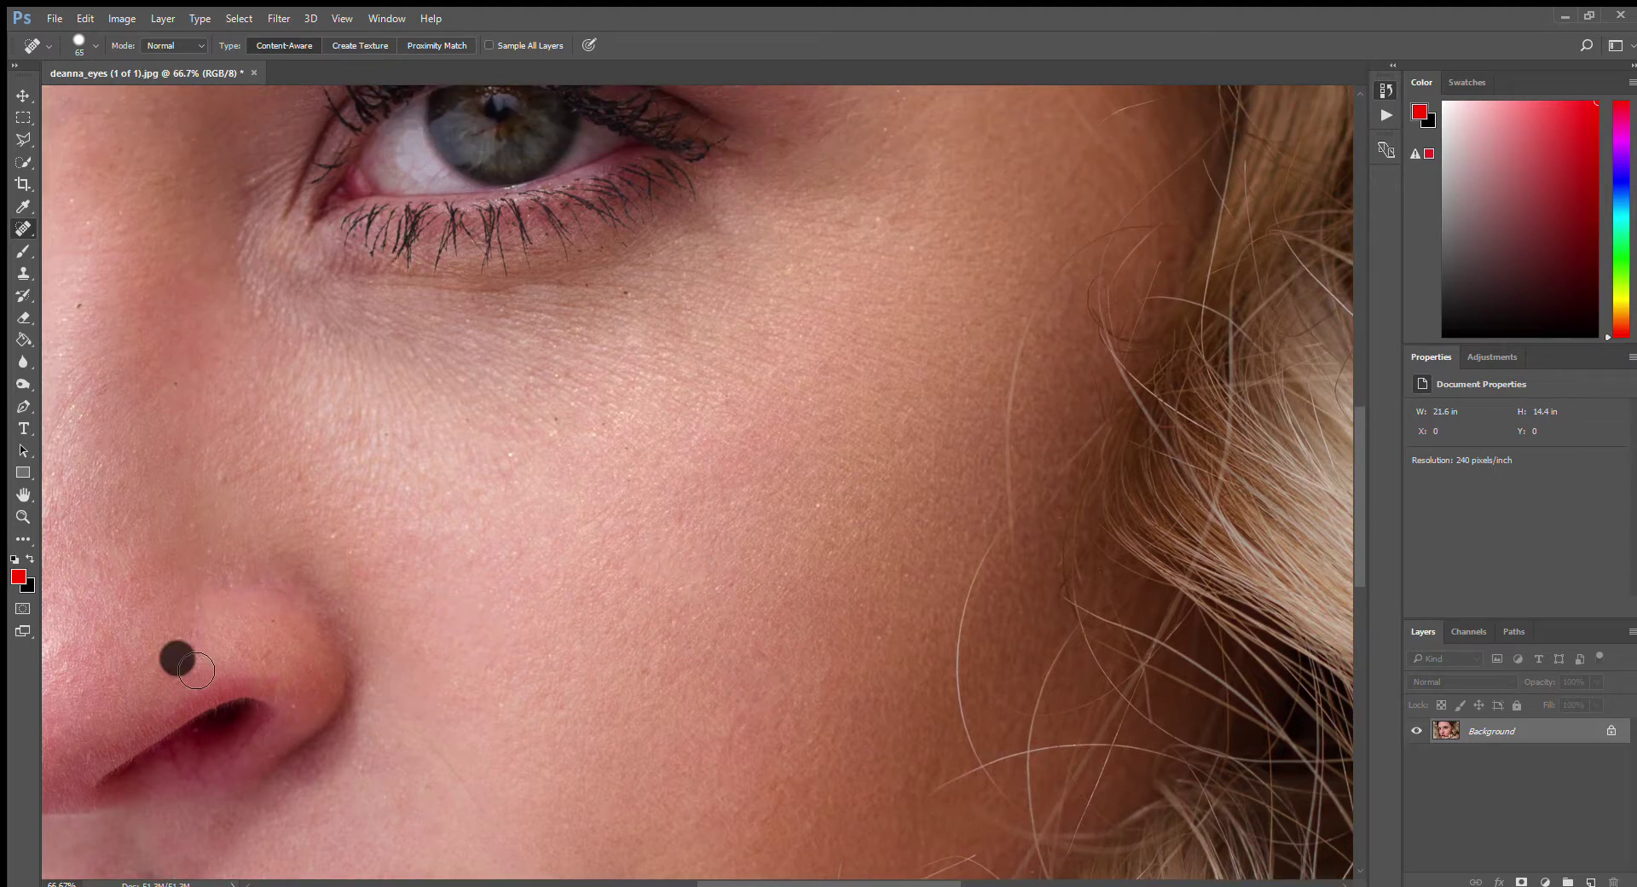
left_click_drag(232, 601, 222, 552)
left_click(224, 484)
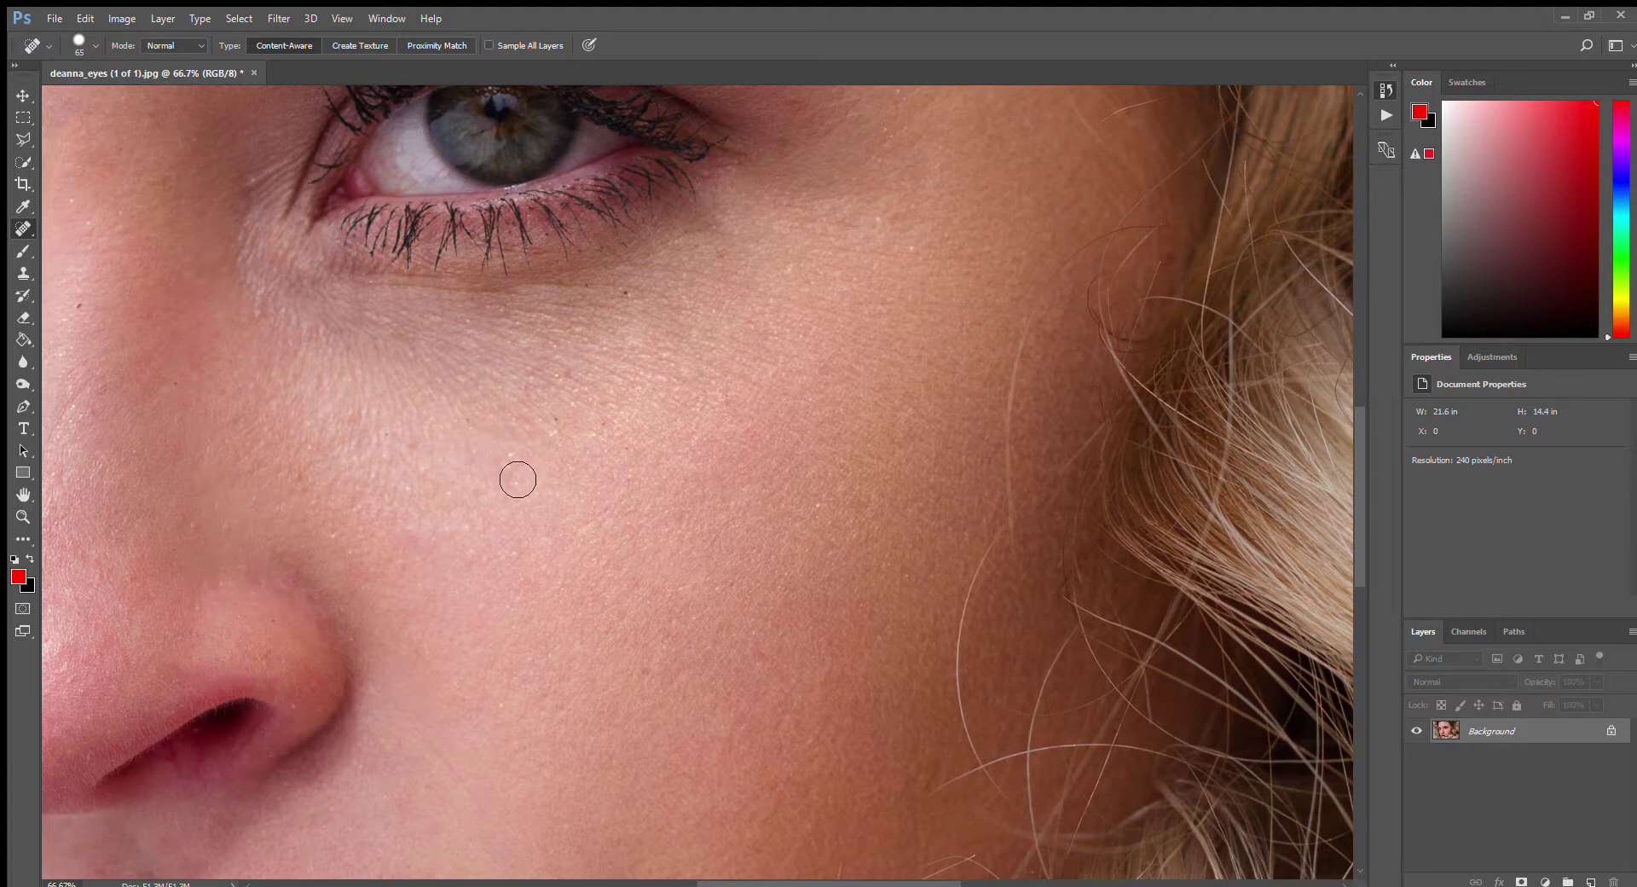
- Examine the skin around the nearer eye and forehead, and check the retouched portrait as a whole
scroll(746, 553, "up", 3)
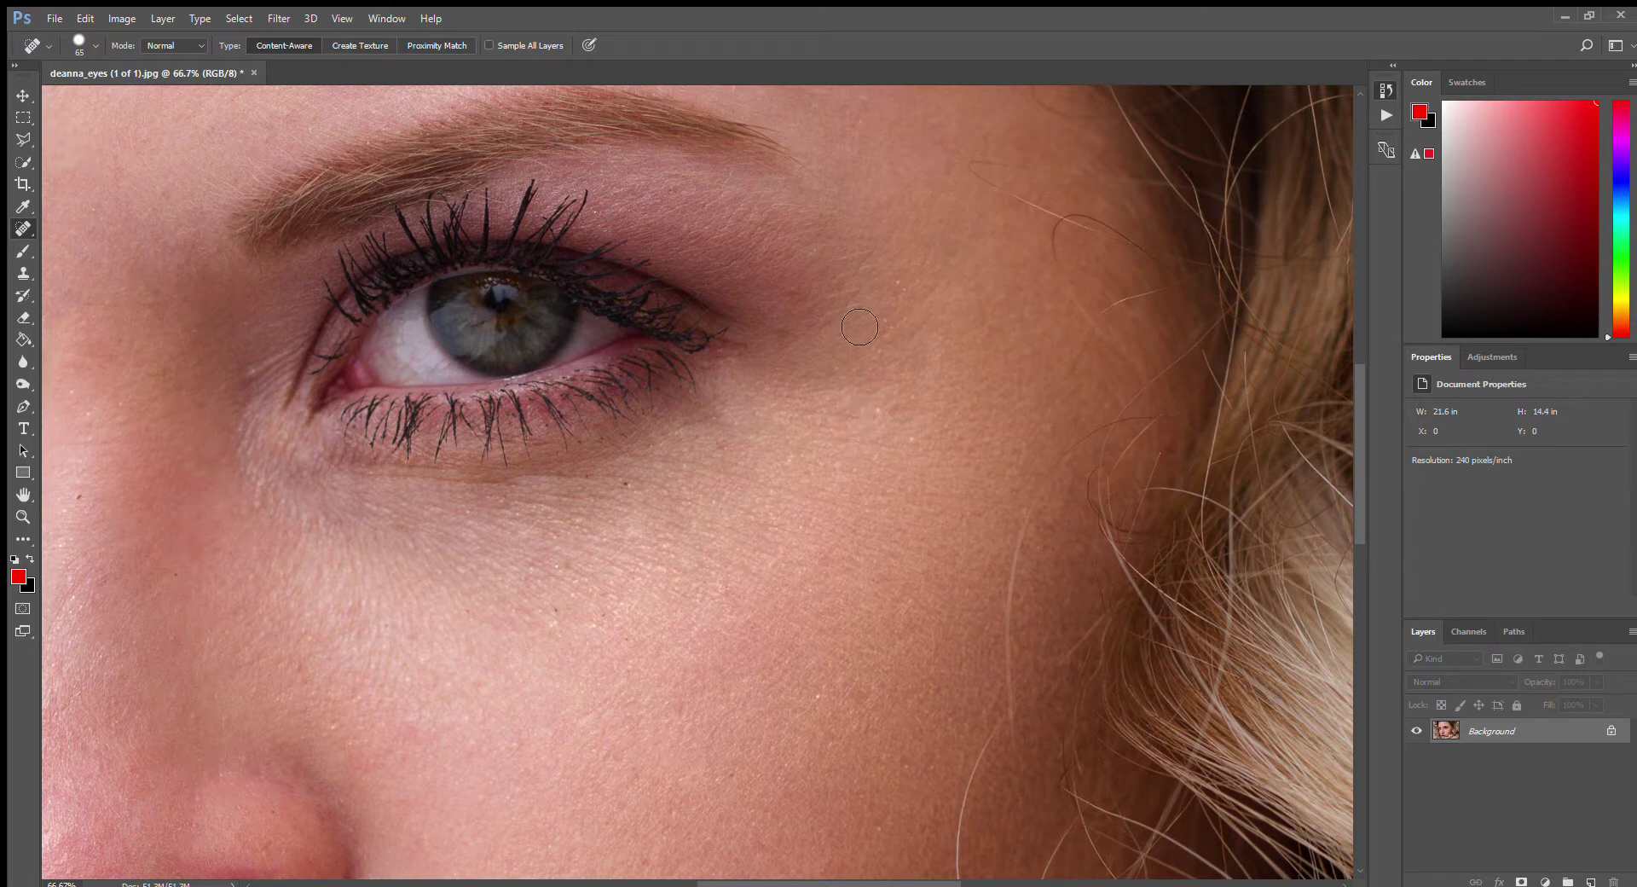
scroll(826, 367, "up", 5)
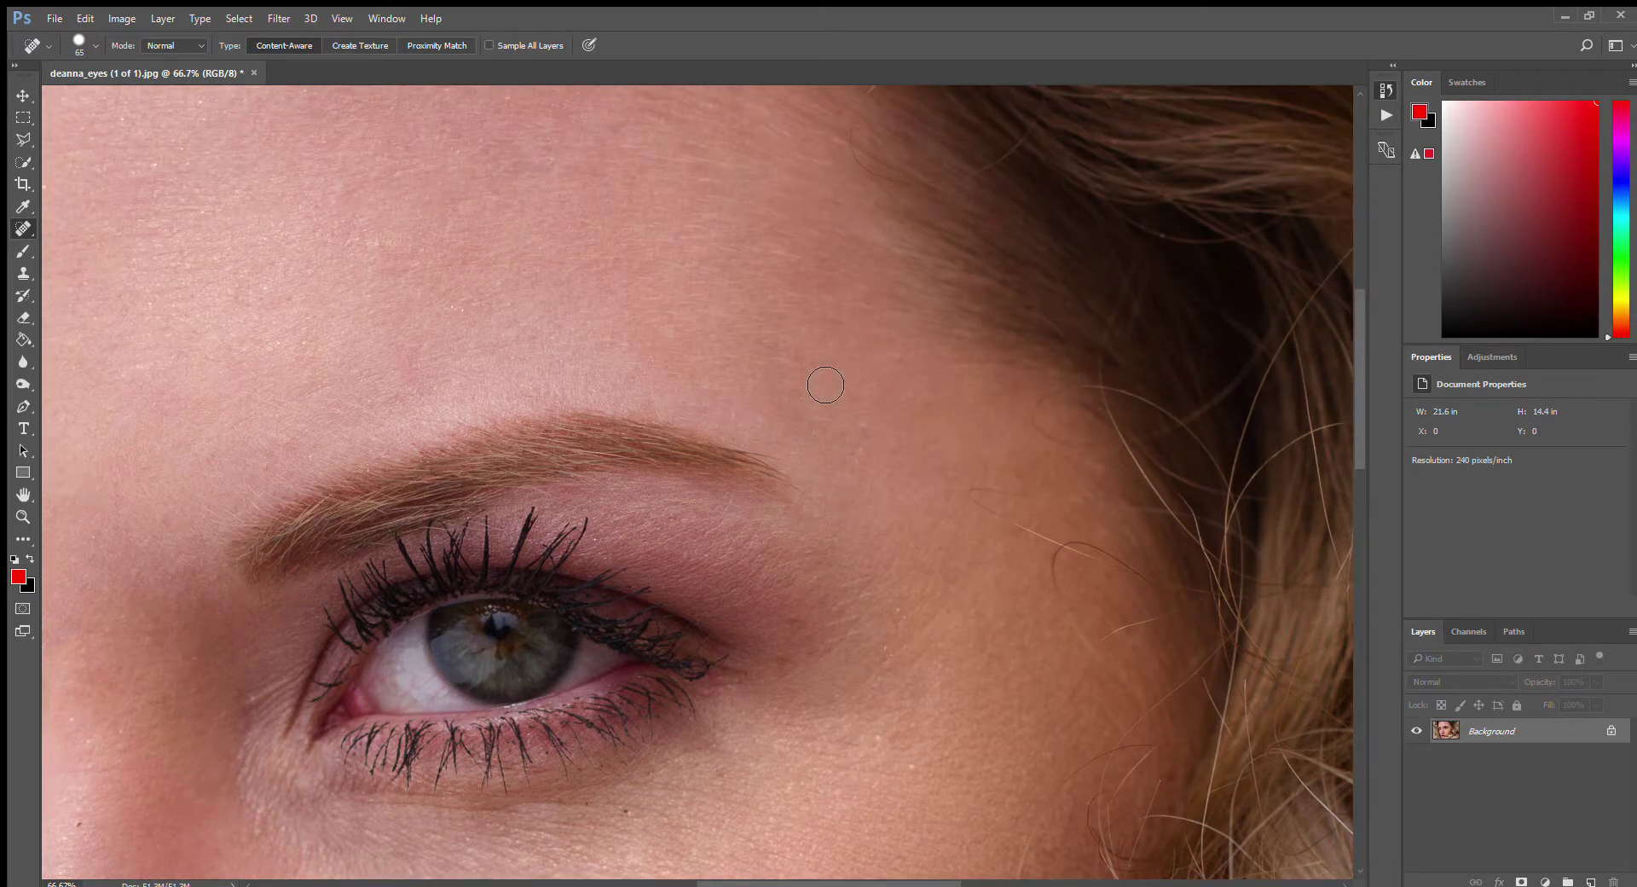
scroll(825, 384, "up", 5)
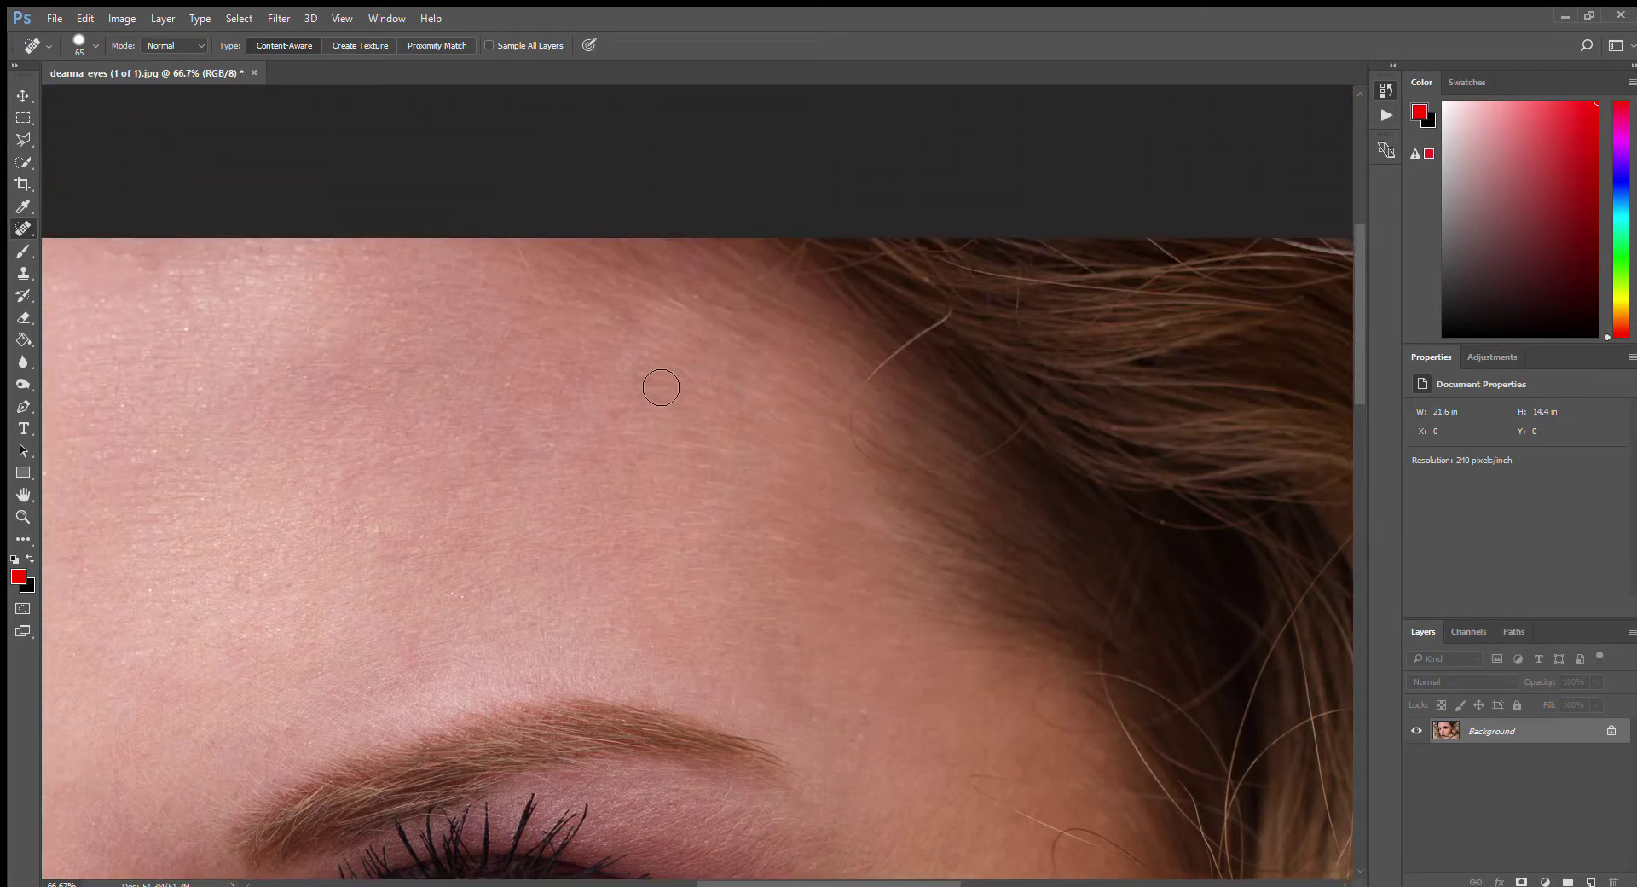
left_click(23, 516)
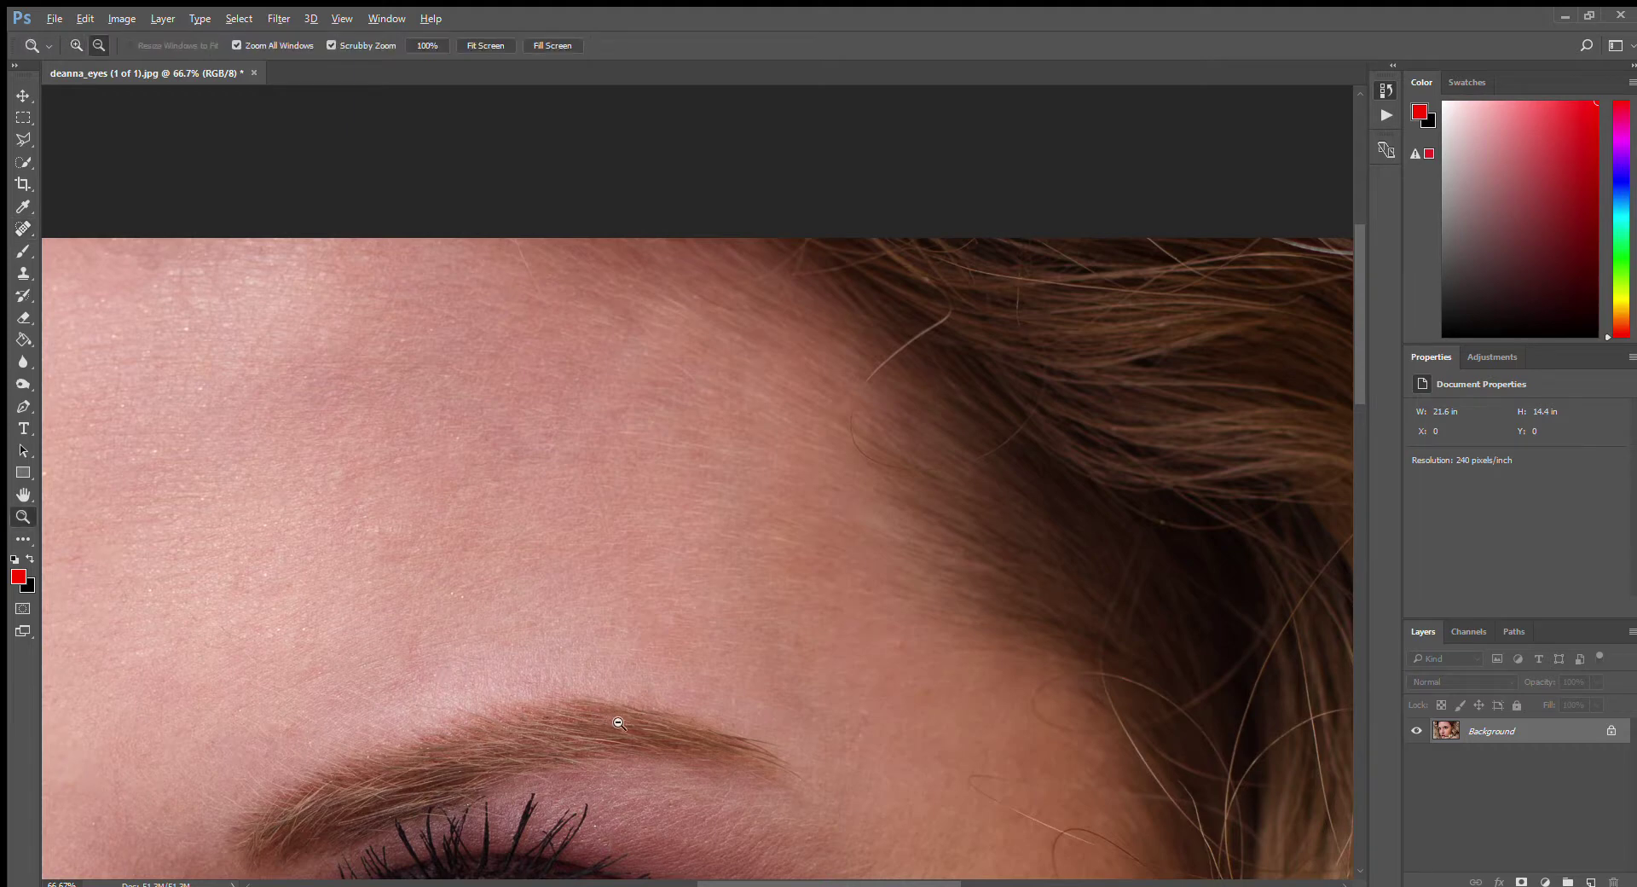
left_click(619, 723, "alt")
left_click(530, 803, "alt")
left_click(529, 803, "alt")
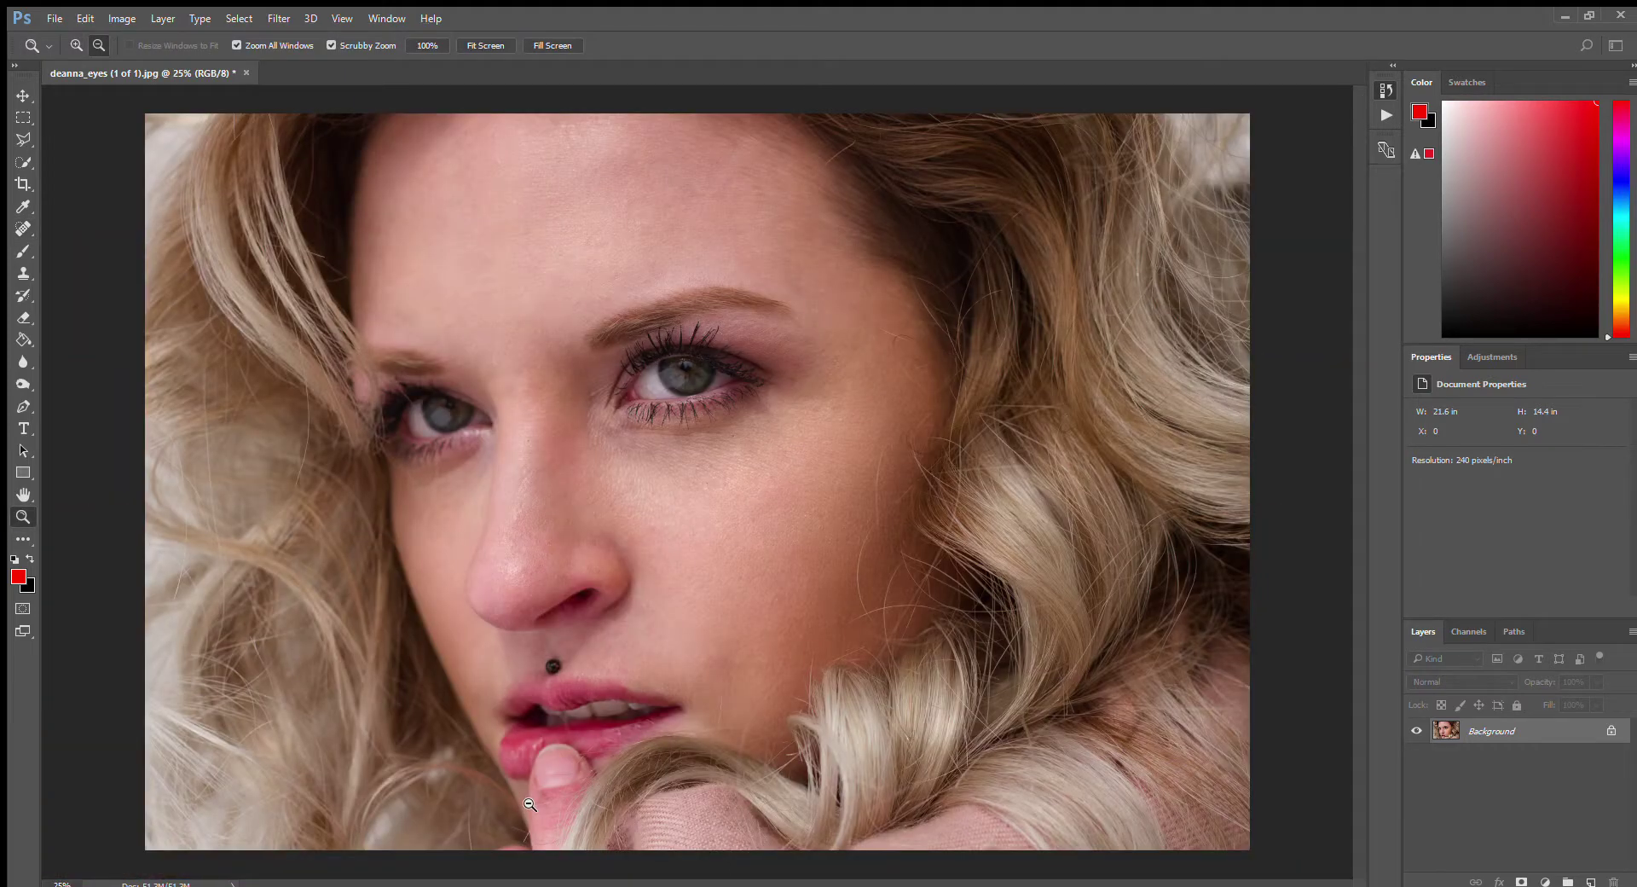
left_click(735, 544, "alt")
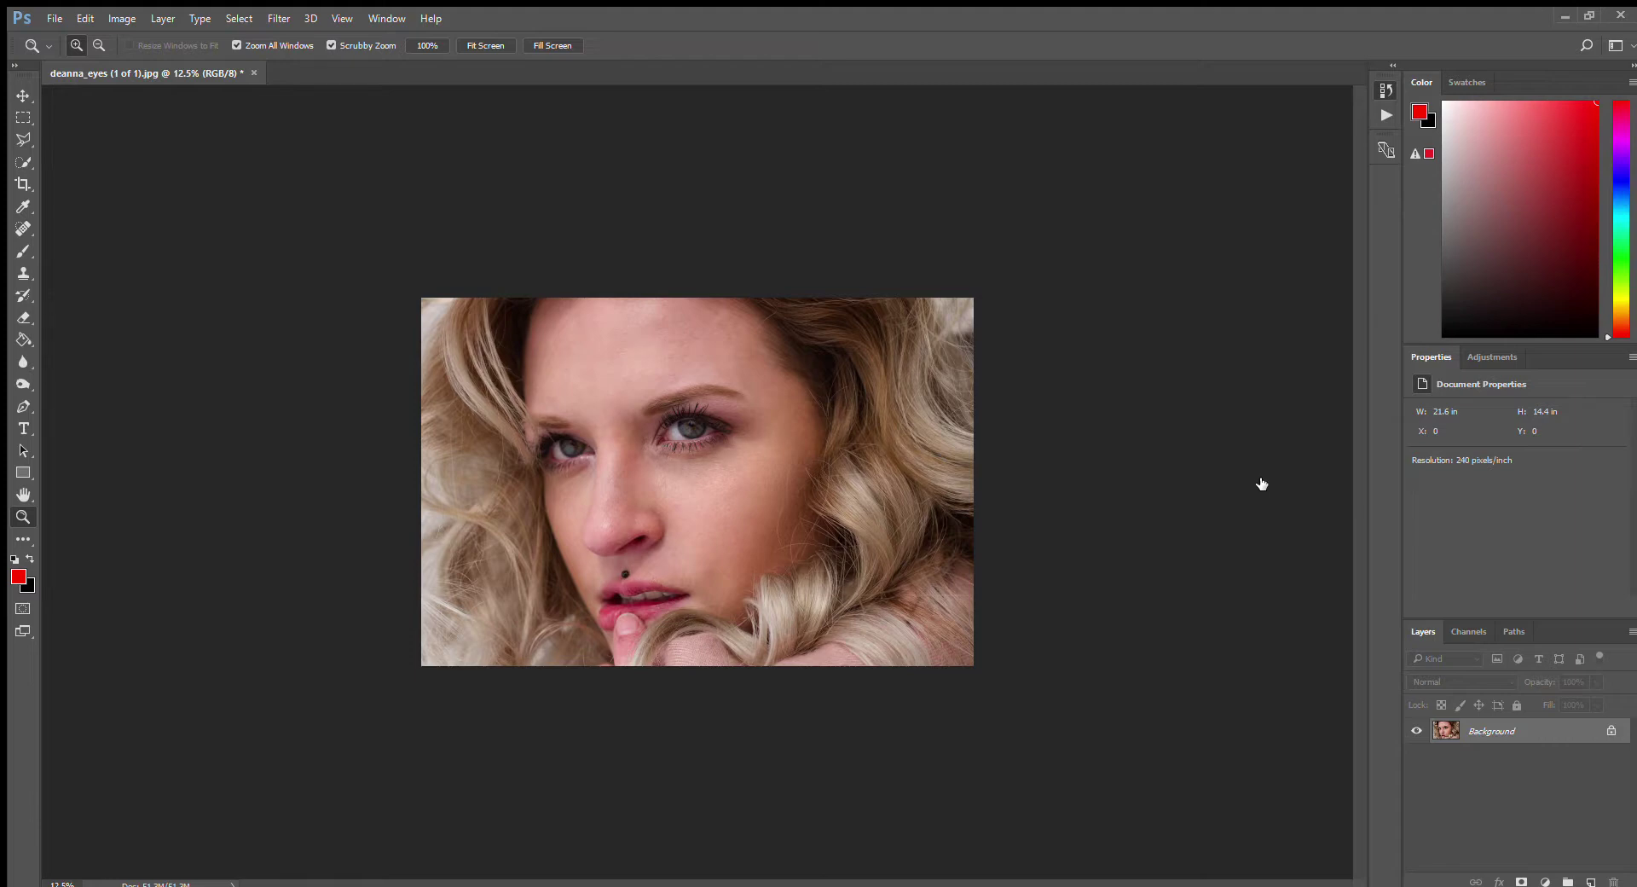
left_click(750, 487)
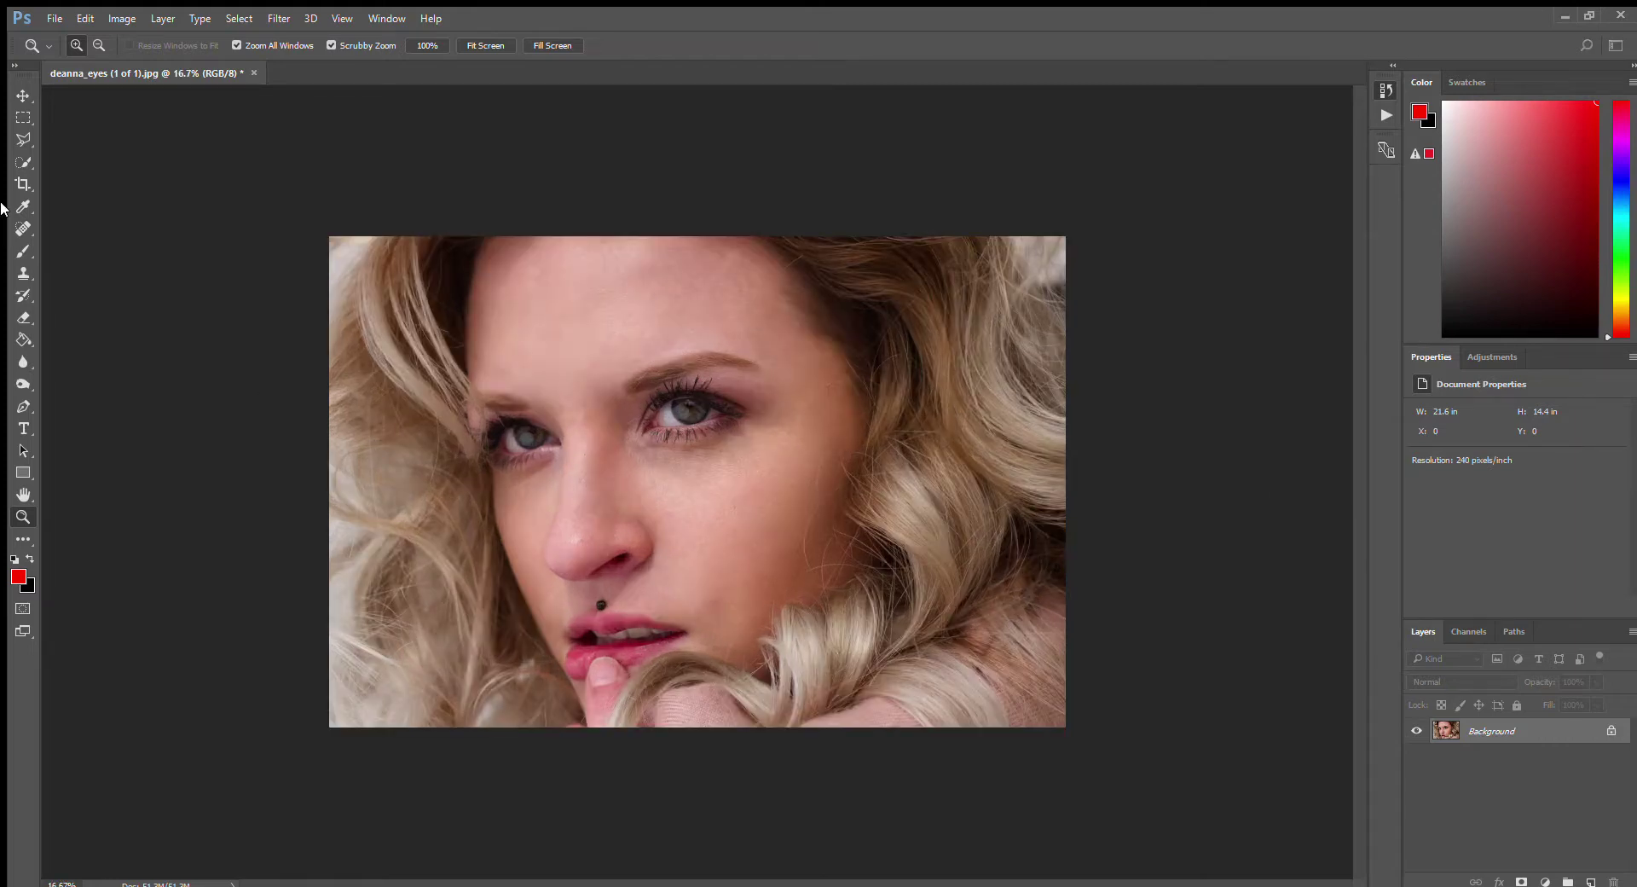
- Darken the hair around the photo's edges using the Burn tool with a 1102 px brush, Highlights range and 6% exposure
left_click(21, 385)
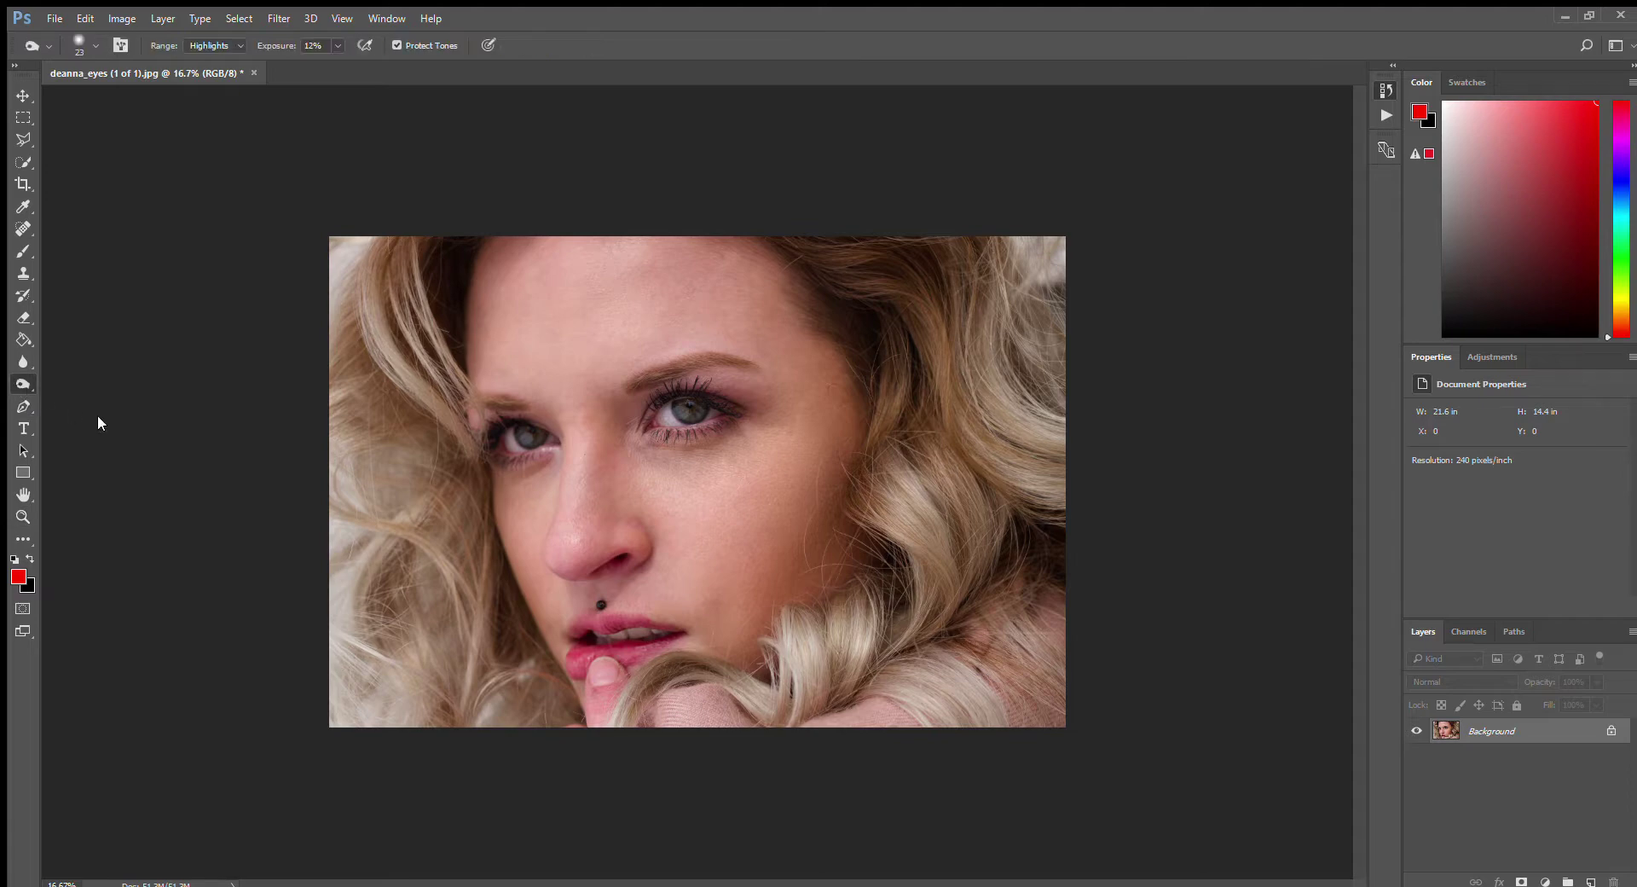
left_click_drag(734, 527, 738, 527)
left_click_drag(745, 528, 788, 528)
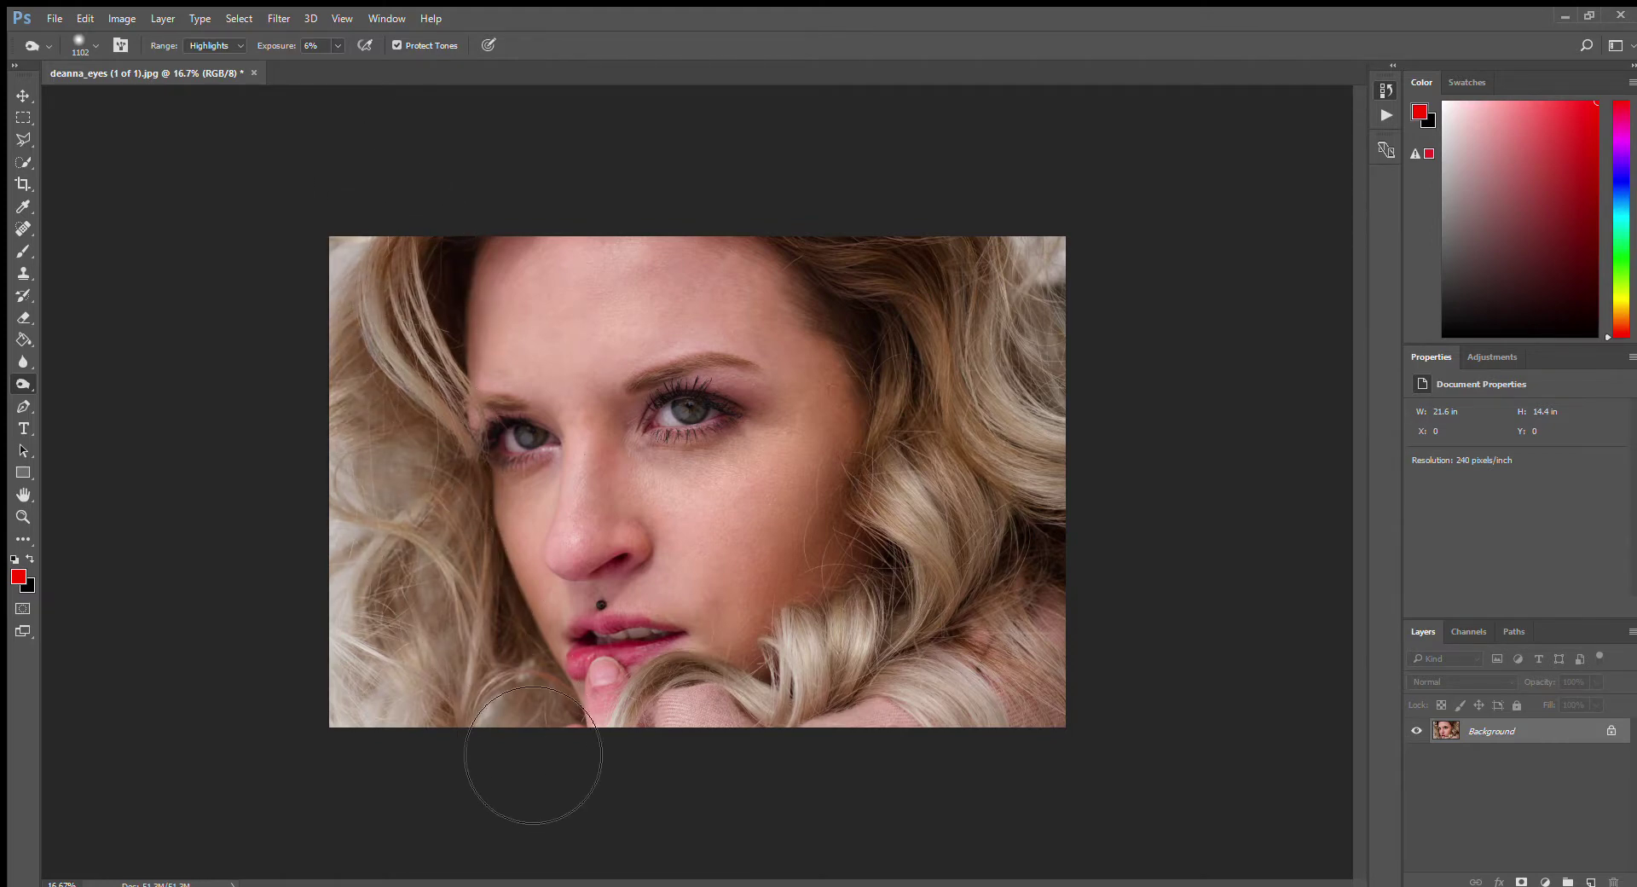
key("ctrl+z")
key("ctrl+z")
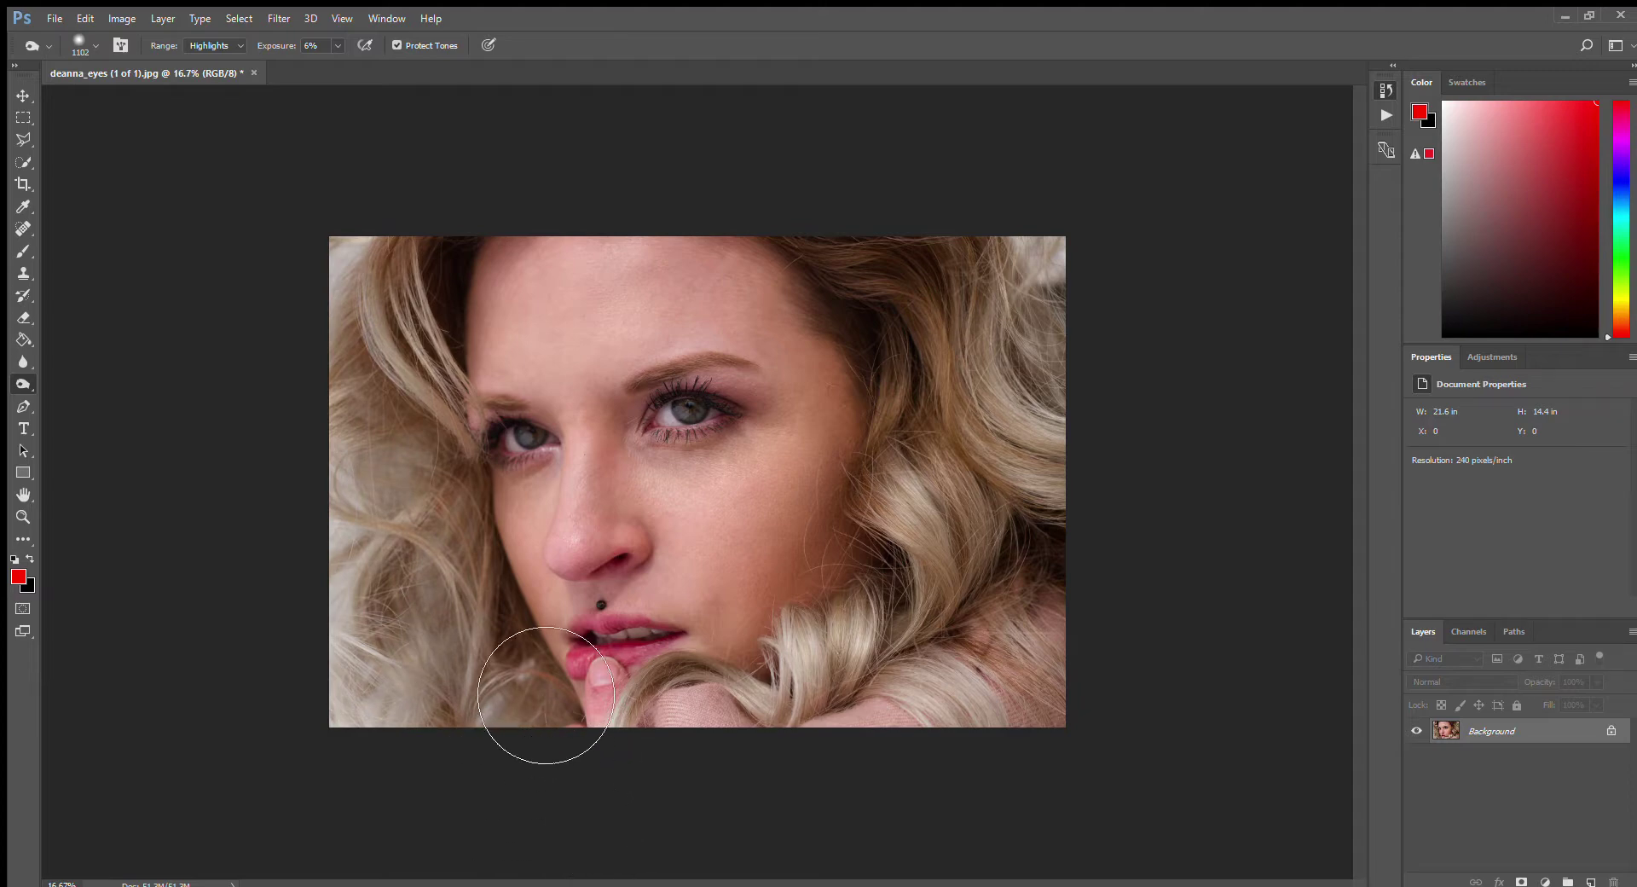
left_click_drag(376, 432, 420, 803)
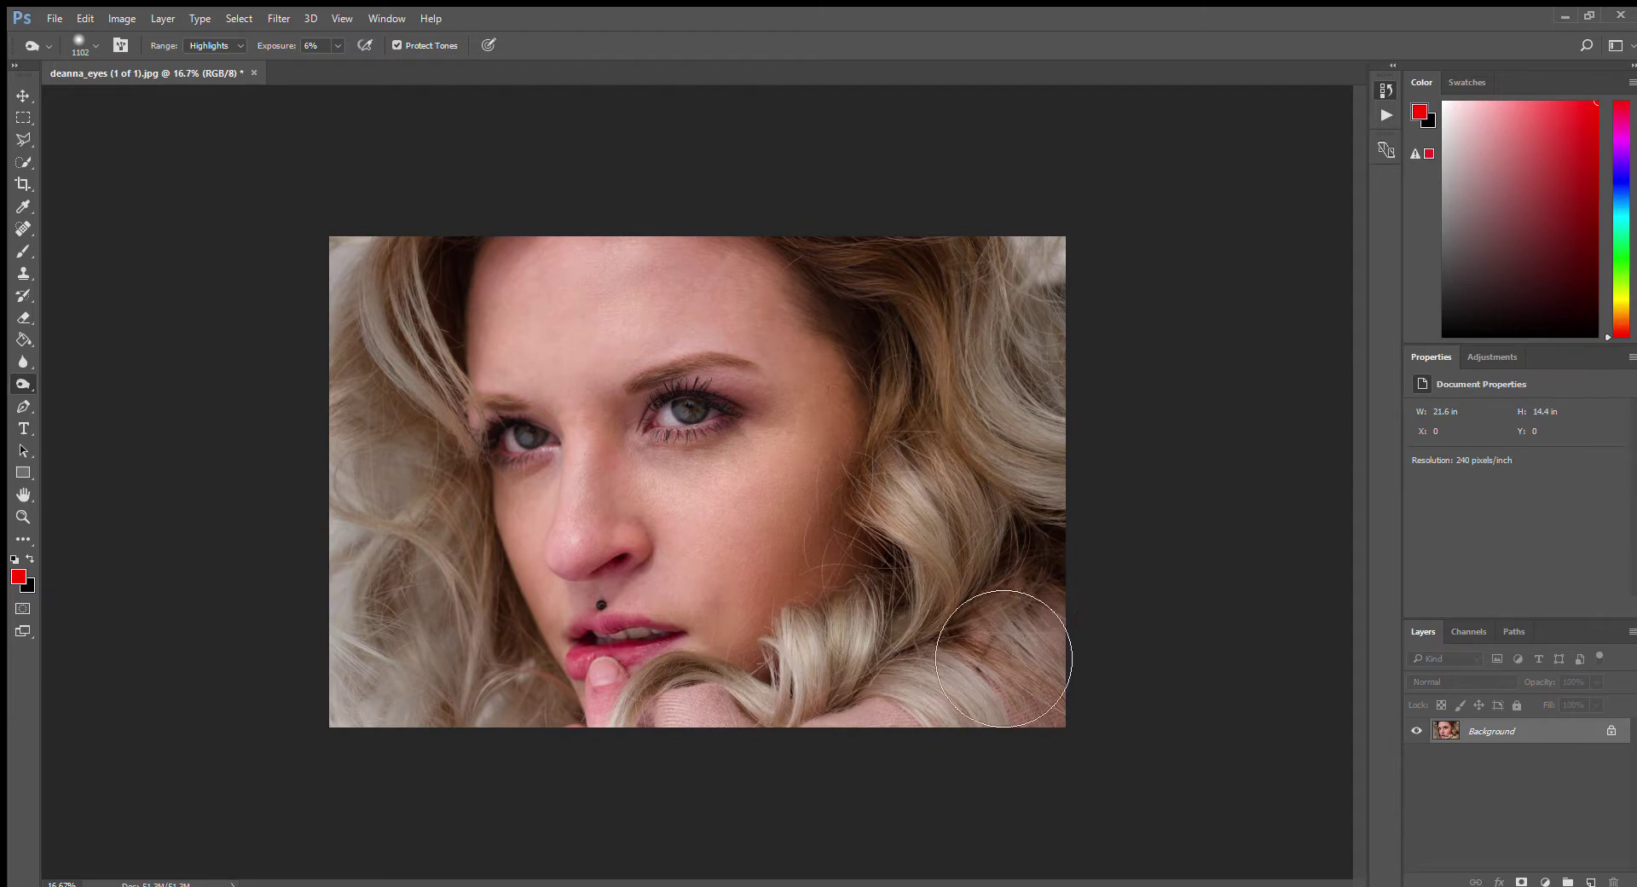
- Set the Burn tool's range to Midtones and darken the hair and clothing around the face
key("Return")
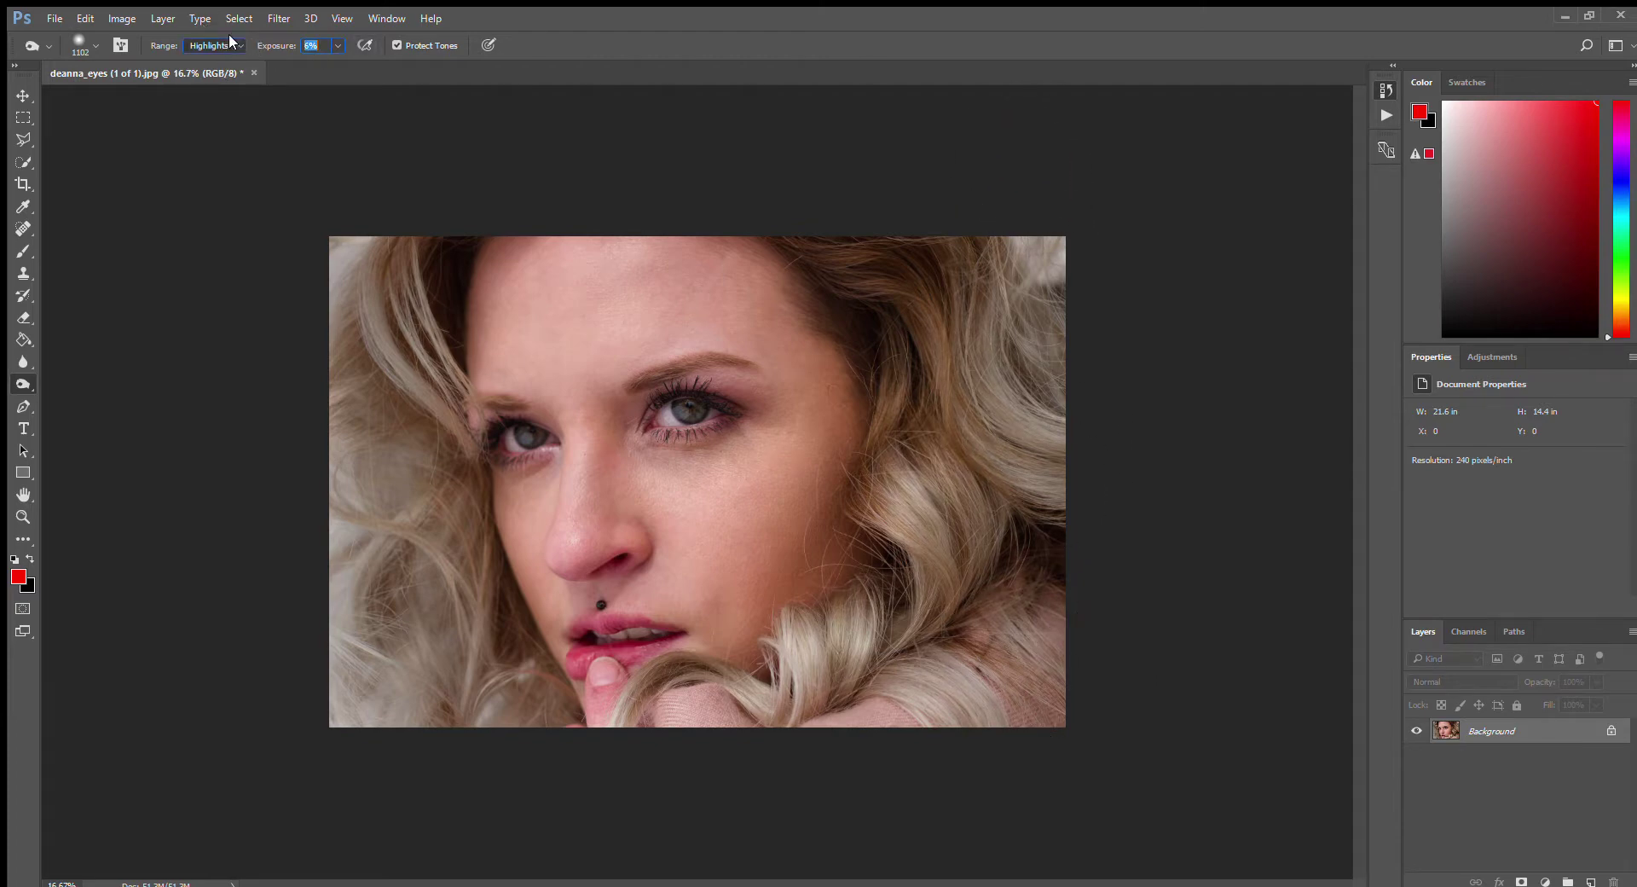
left_click(224, 72)
mouse_move(348, 215)
left_mouse_down()
mouse_move(428, 342)
mouse_move(463, 569)
mouse_move(529, 790)
mouse_move(449, 274)
left_mouse_up()
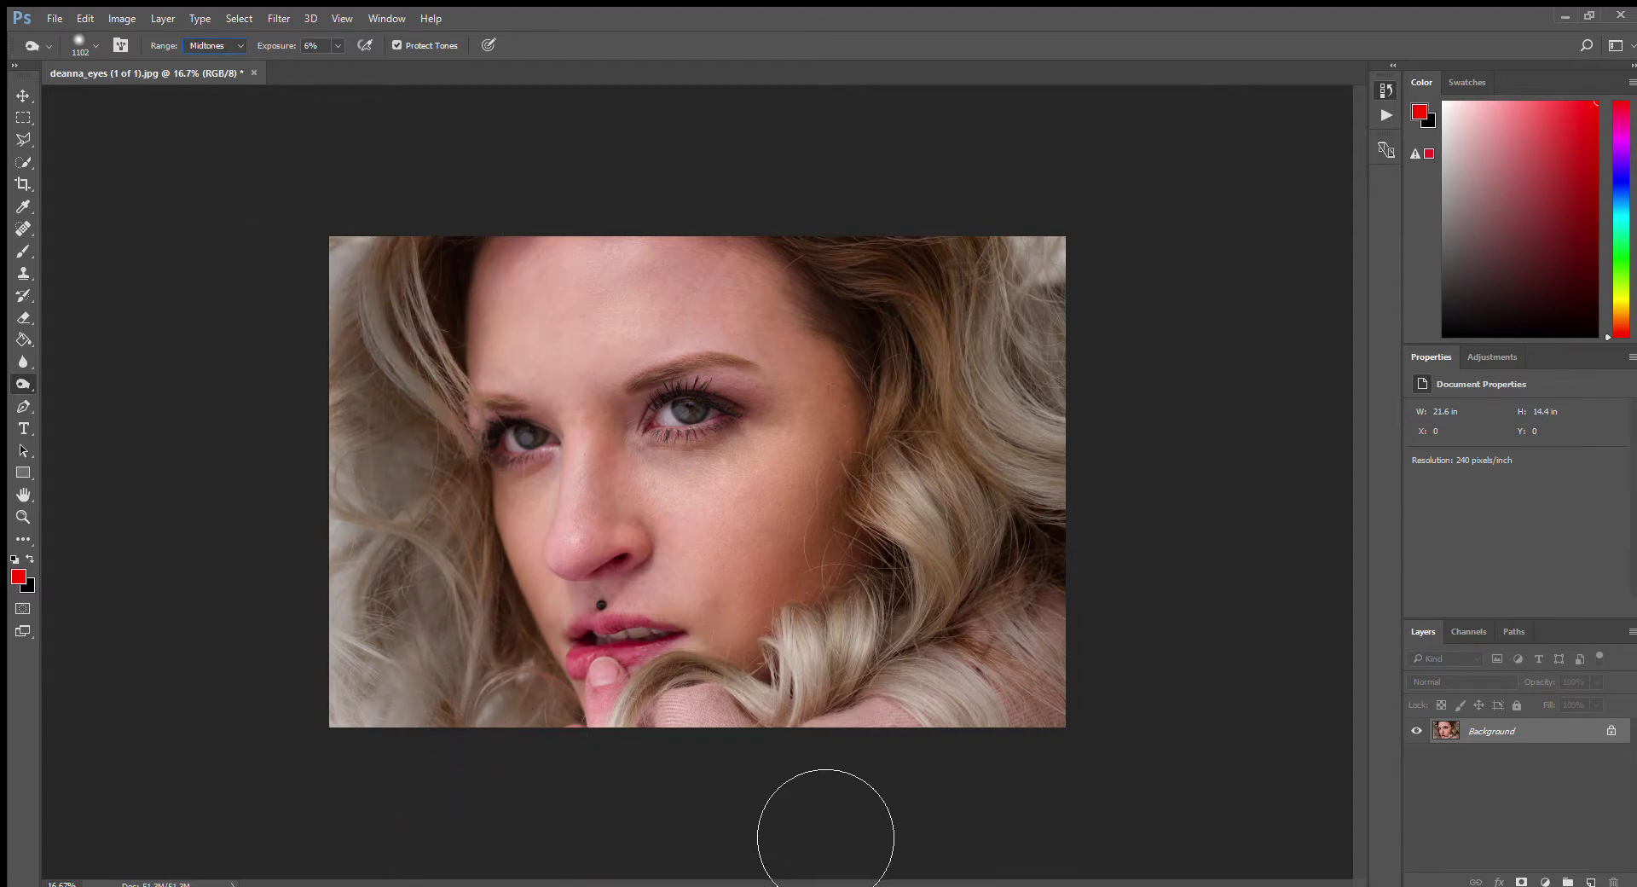
mouse_move(964, 761)
left_mouse_down()
mouse_move(1025, 575)
mouse_move(1042, 377)
mouse_move(1080, 351)
mouse_move(1012, 259)
mouse_move(1025, 322)
mouse_move(1013, 475)
mouse_move(922, 757)
left_mouse_up()
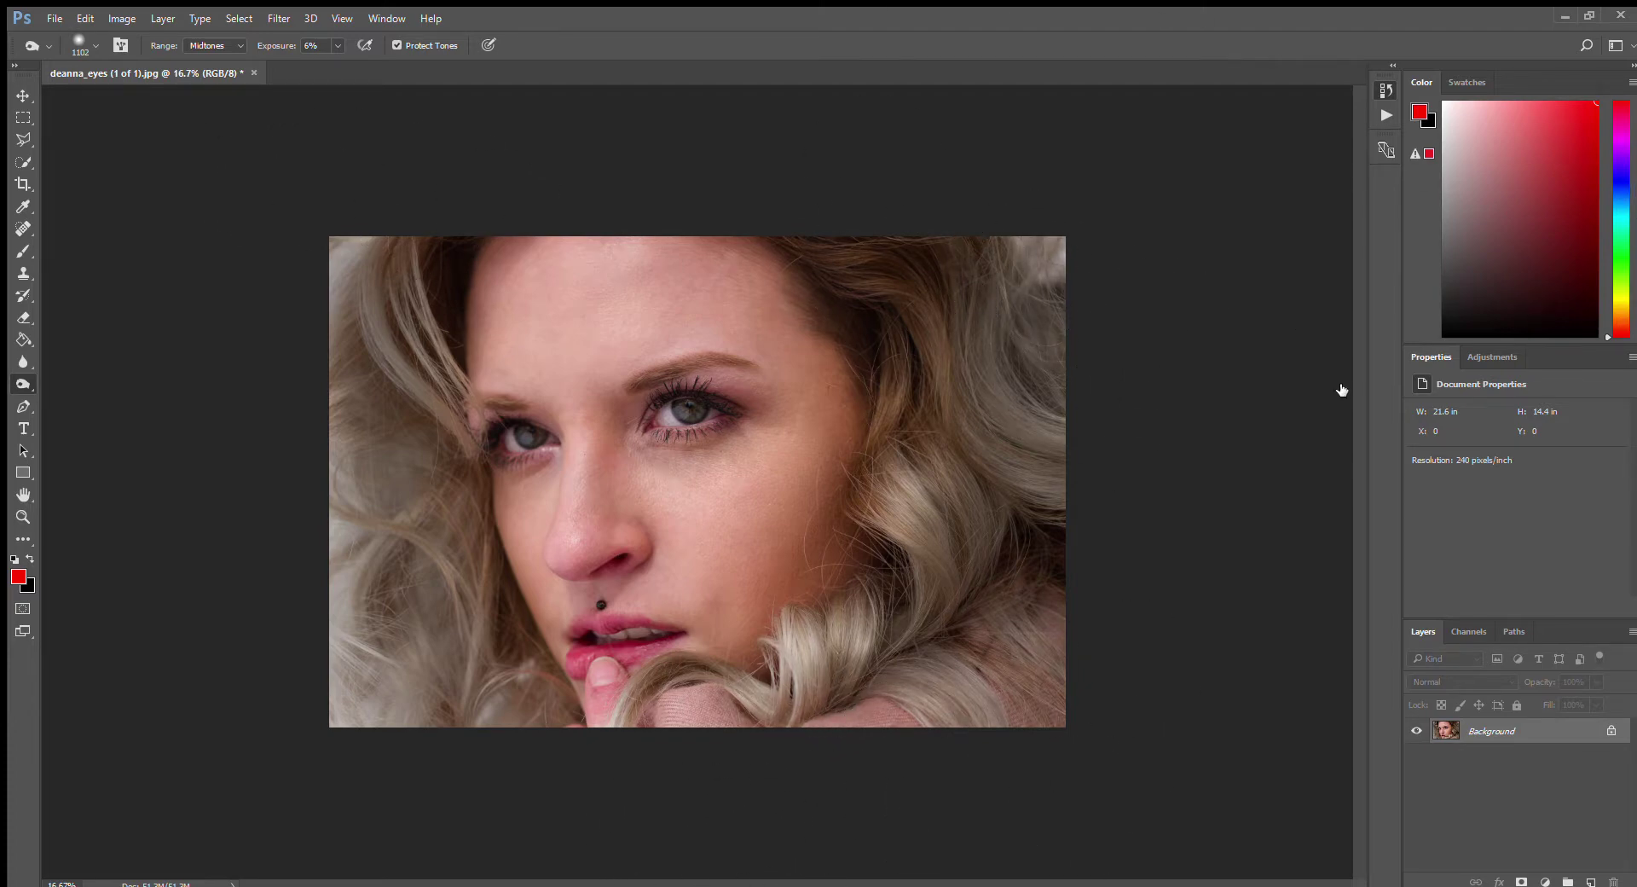
- Compare the portrait with and without burning, and darken the surrounding hair further with the range set to Shadows
left_click(1318, 364)
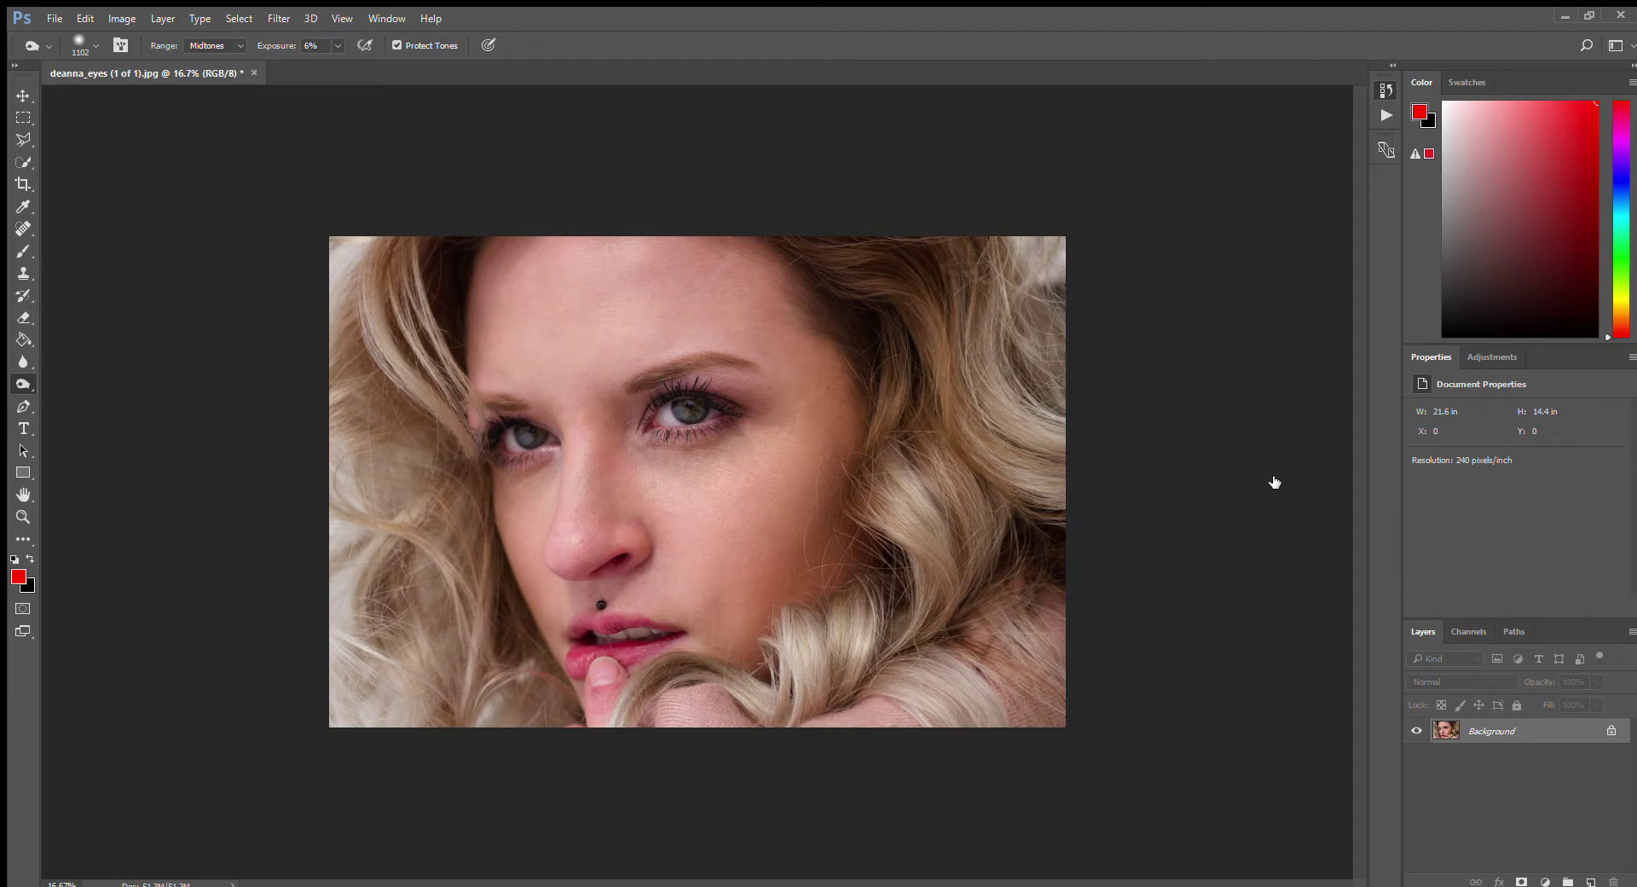
key("ctrl+z")
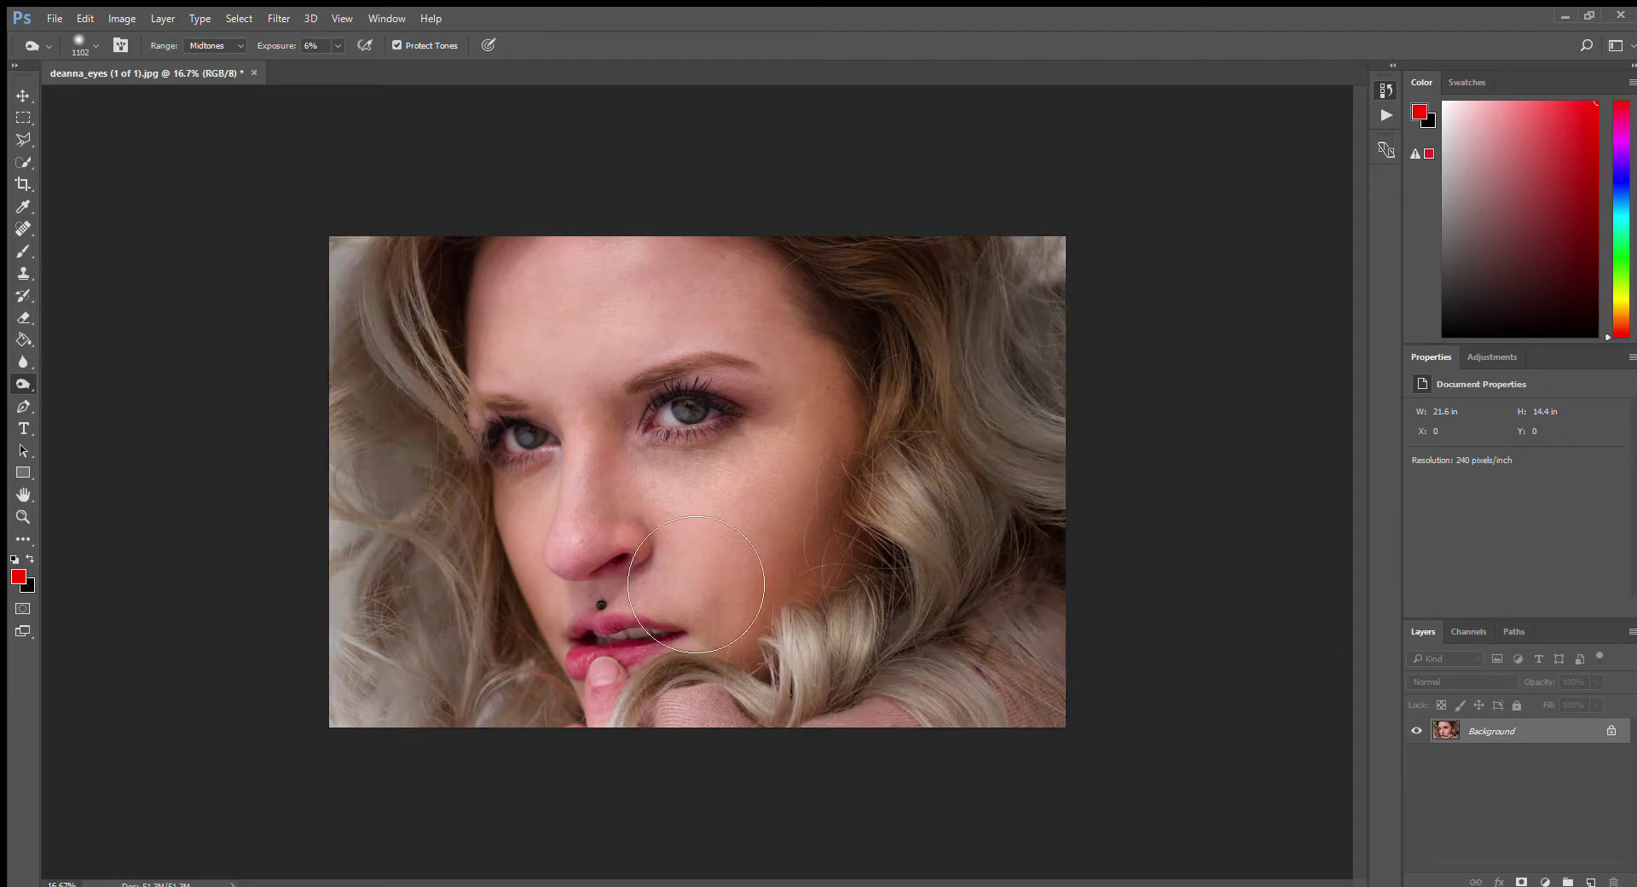
scroll(223, 46, "up", 1)
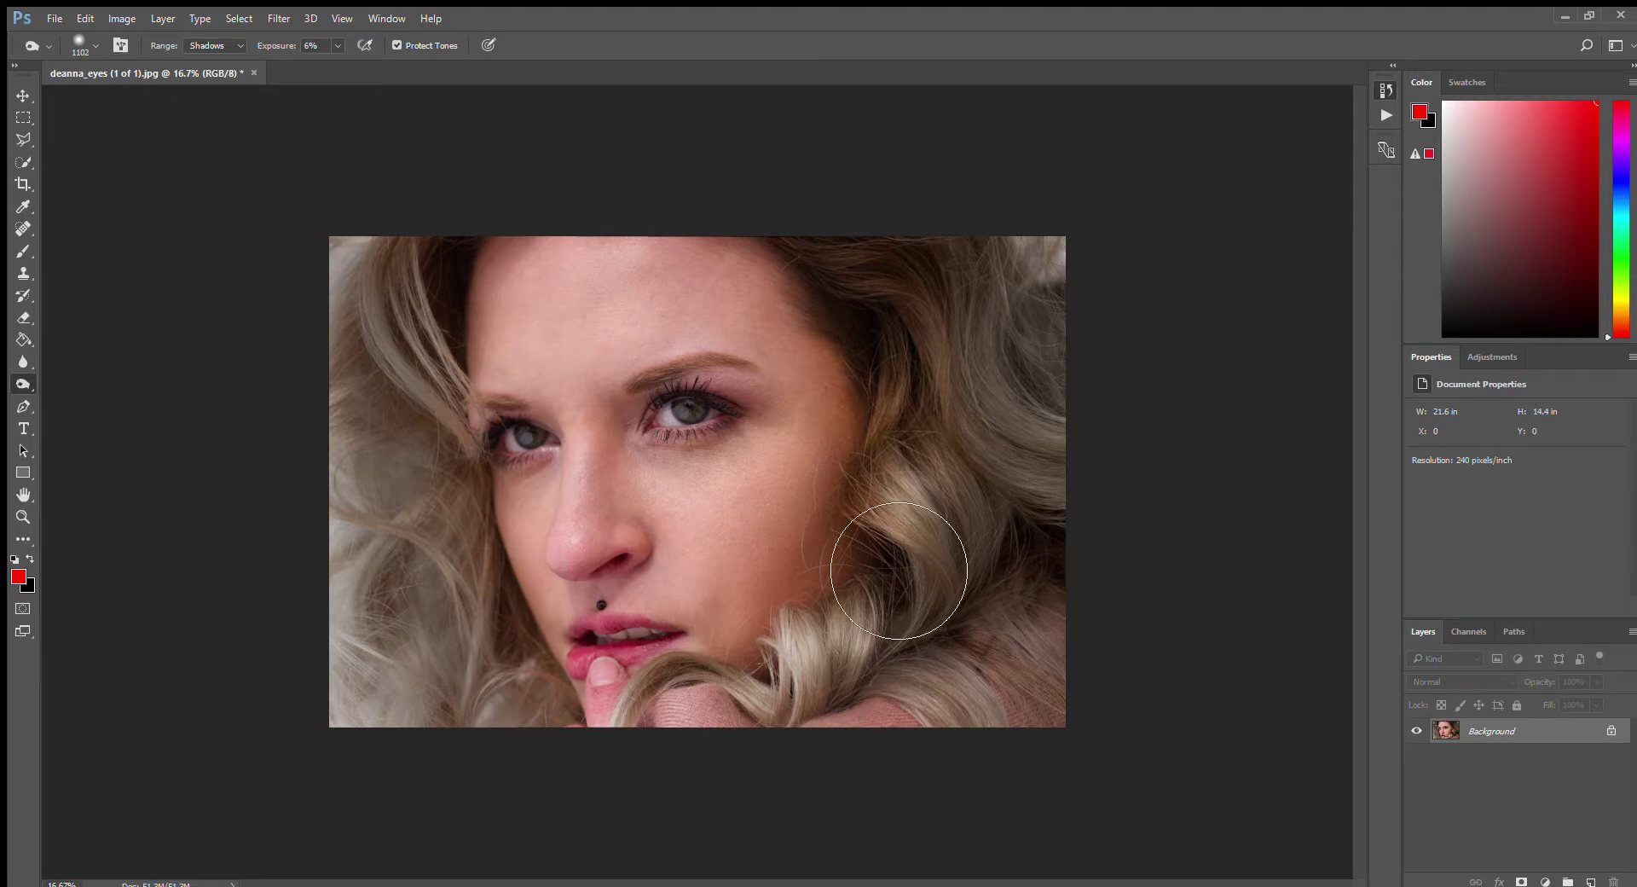
- Outline the teeth and mouth opening between the lips with a Polygonal Lasso selection
left_click(23, 517)
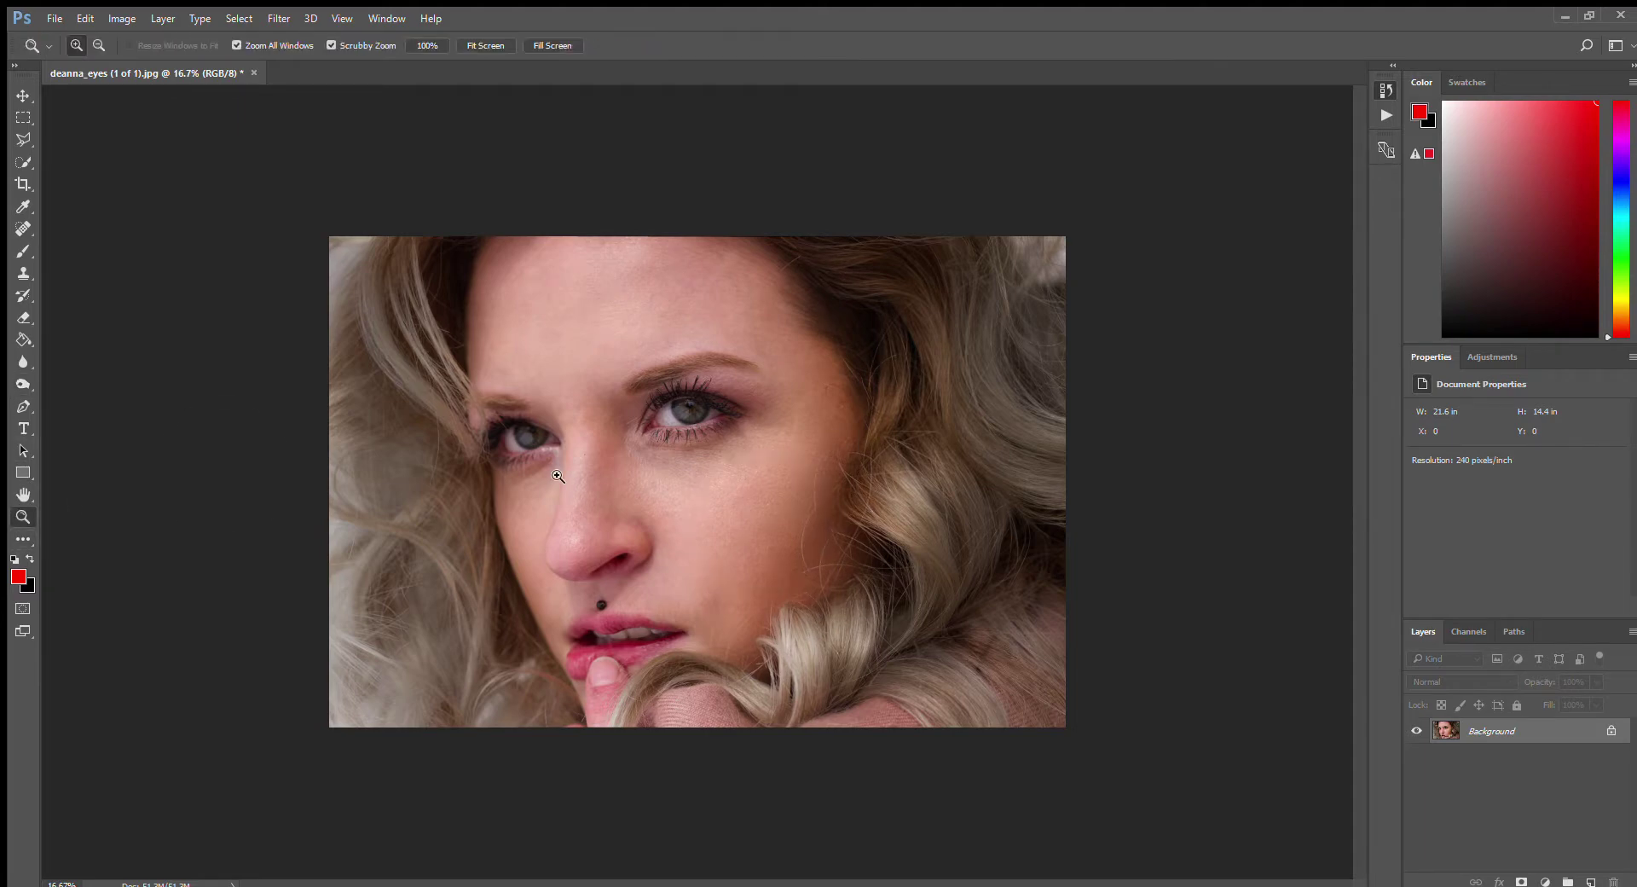
left_click(563, 475)
left_click(604, 729)
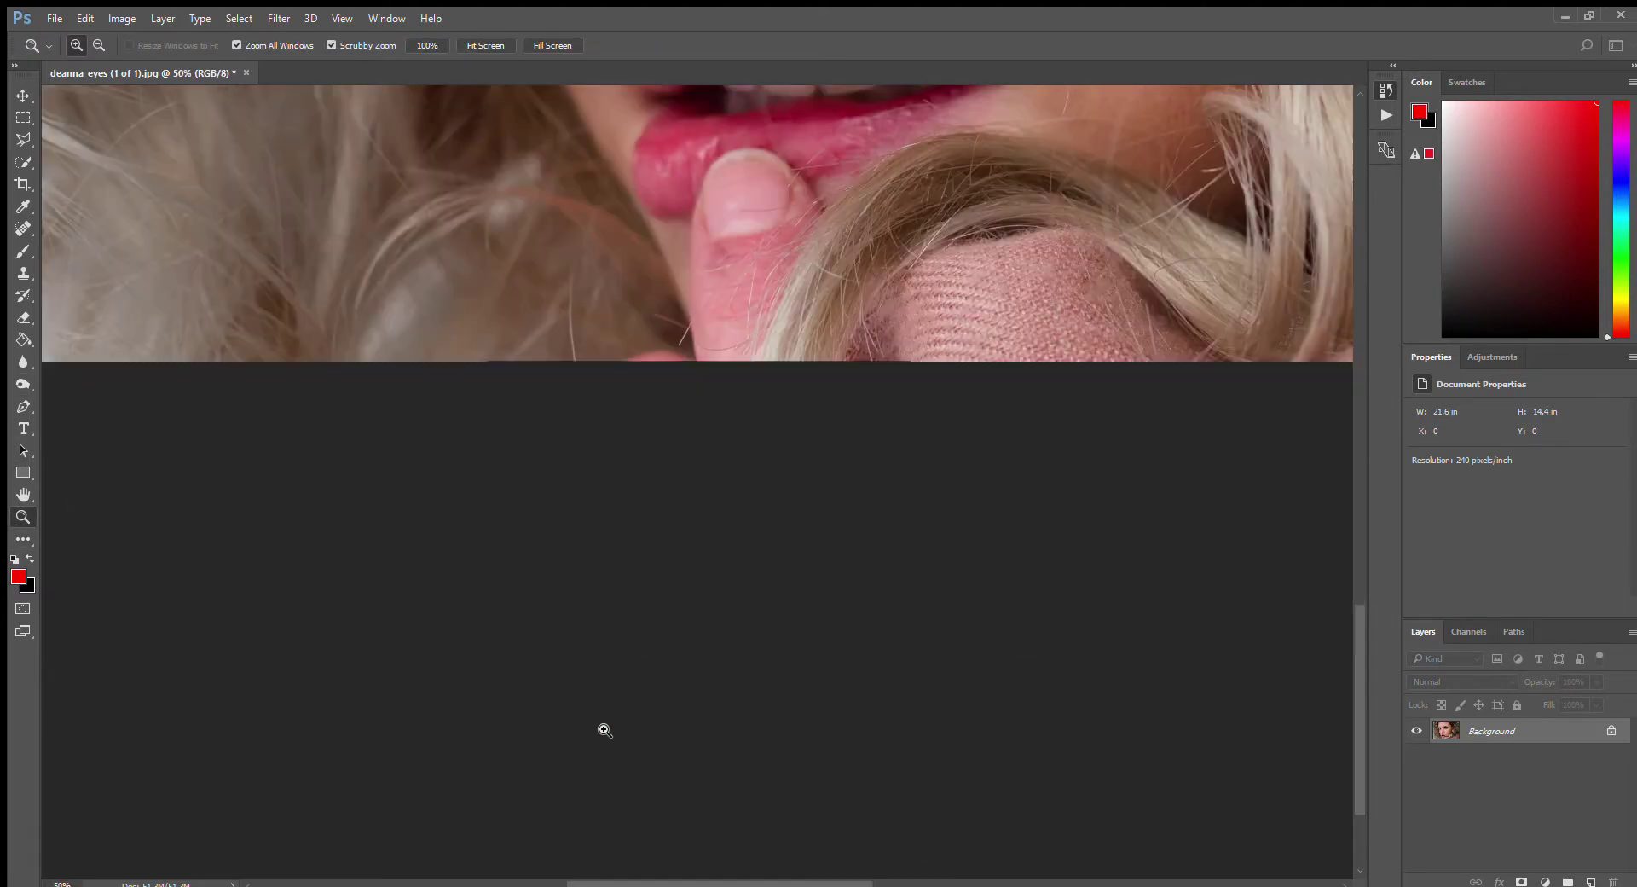
left_click(890, 177)
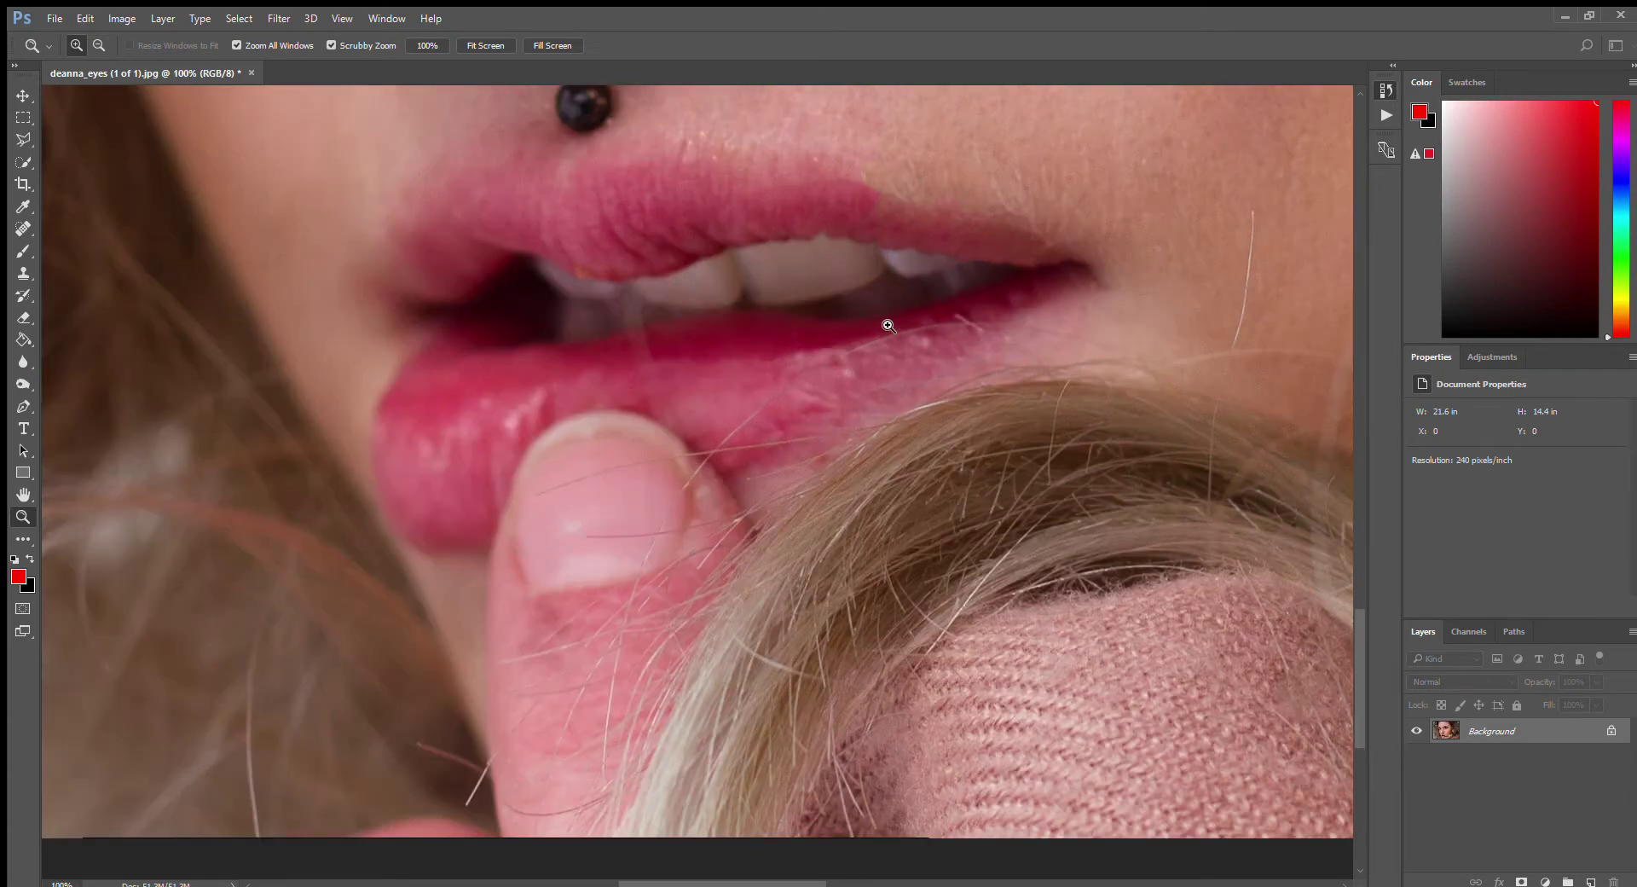
left_click(888, 325)
left_click(843, 330, "alt")
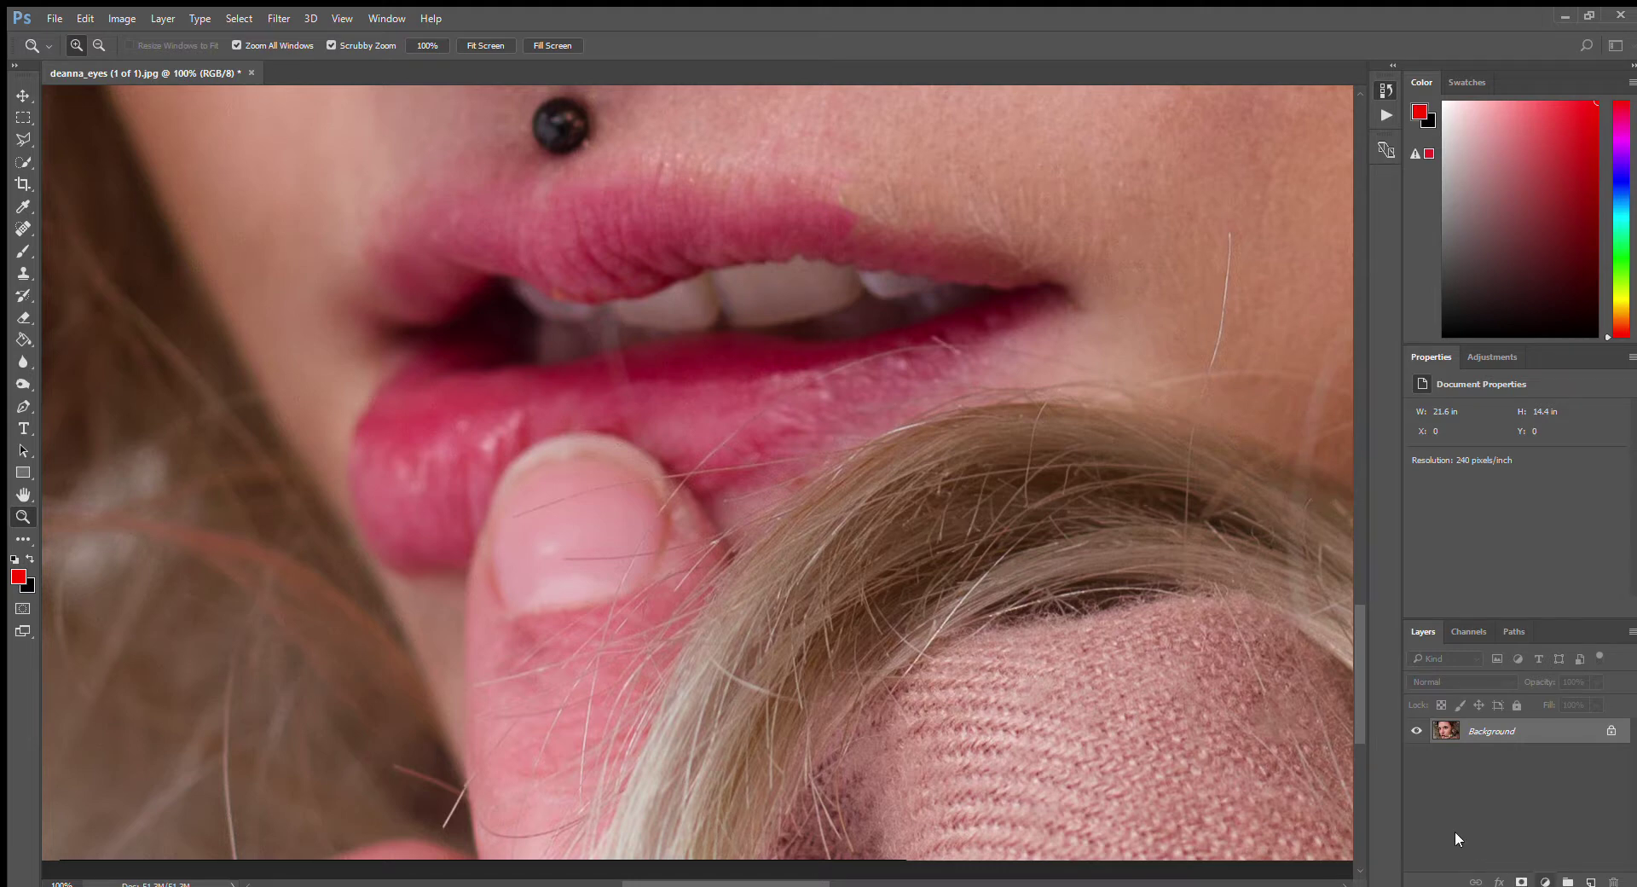
left_click(17, 145)
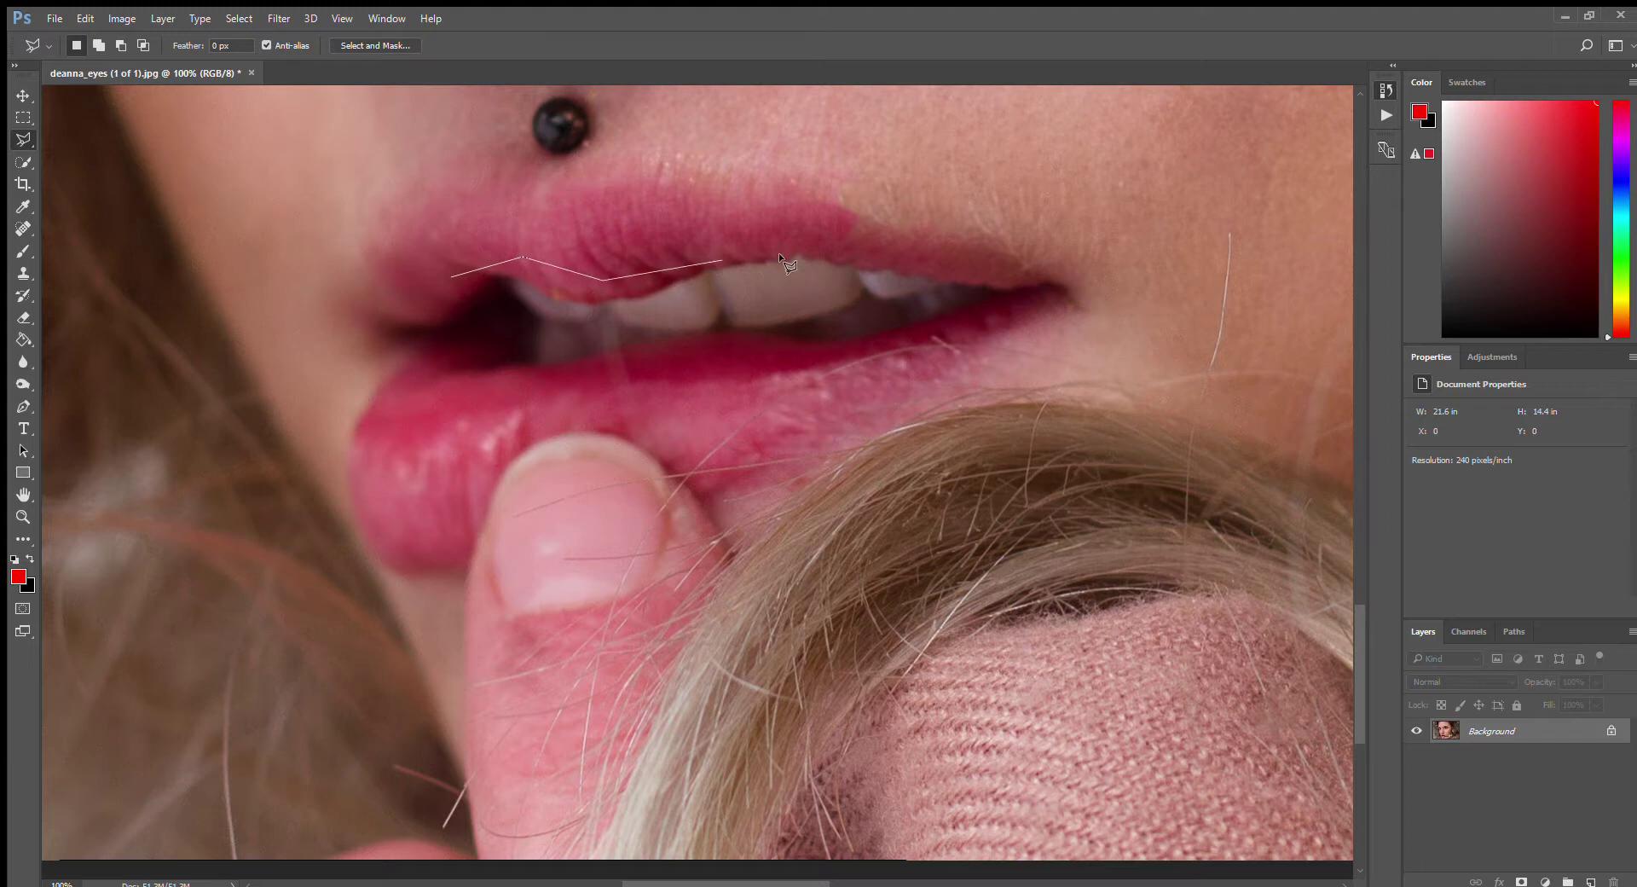
left_click(978, 267)
left_click(1006, 314)
left_click(818, 349)
left_click(751, 346)
left_click(657, 350)
left_click(550, 380)
double_click(452, 322)
- Add a Hue/Saturation adjustment for the selected teeth, set the Yellows saturation to -100, and compare with and without it
left_click(1545, 881)
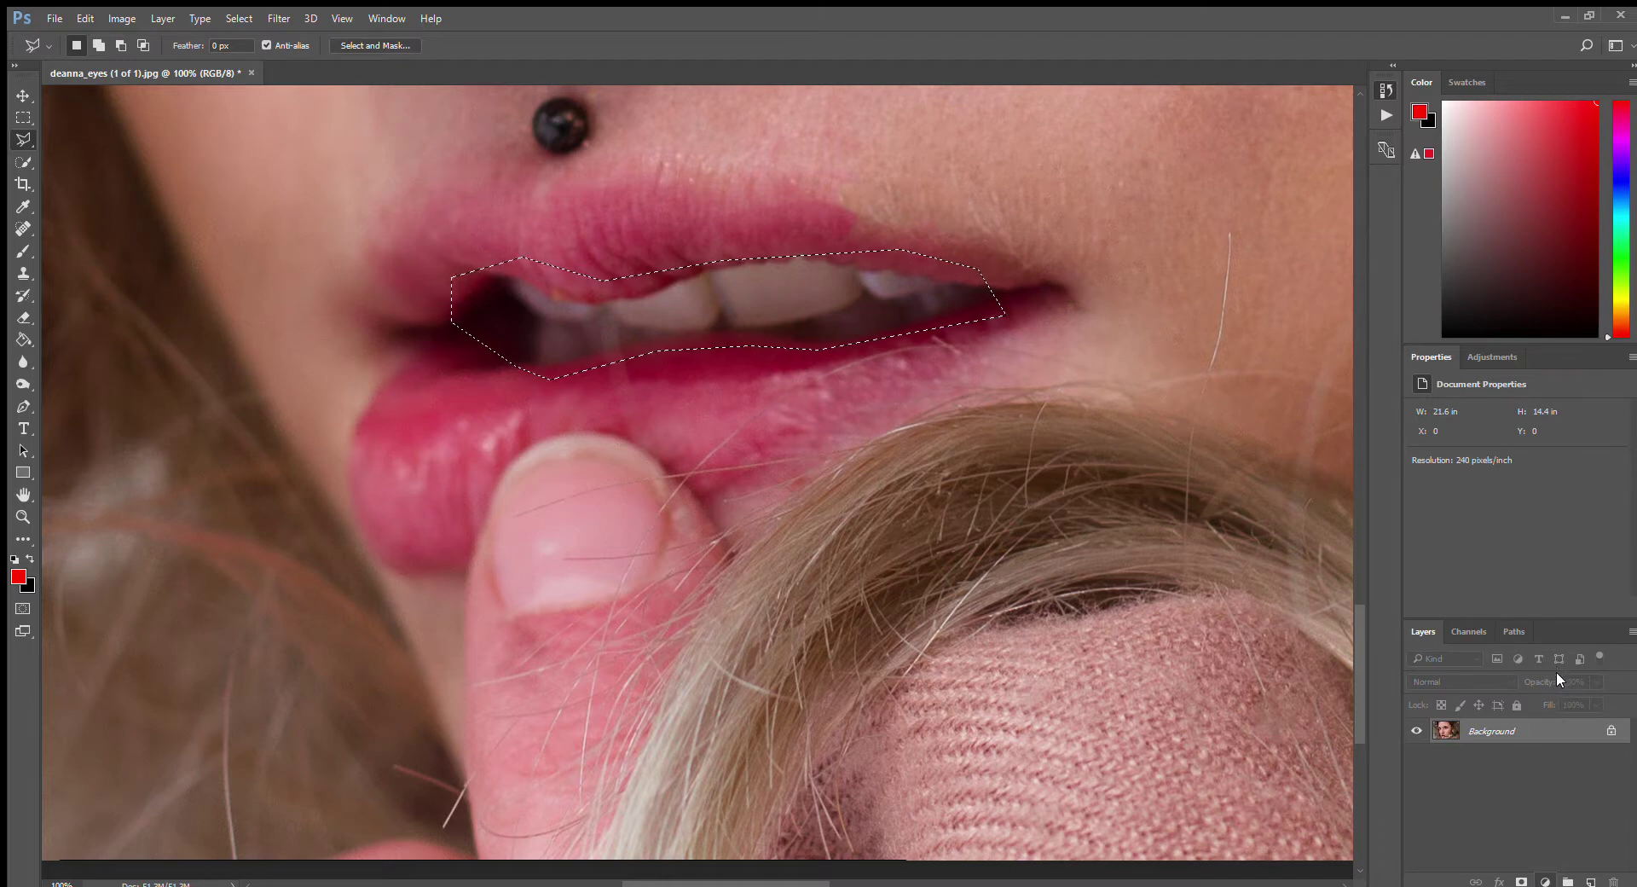
left_click(1557, 672)
left_click(1518, 431)
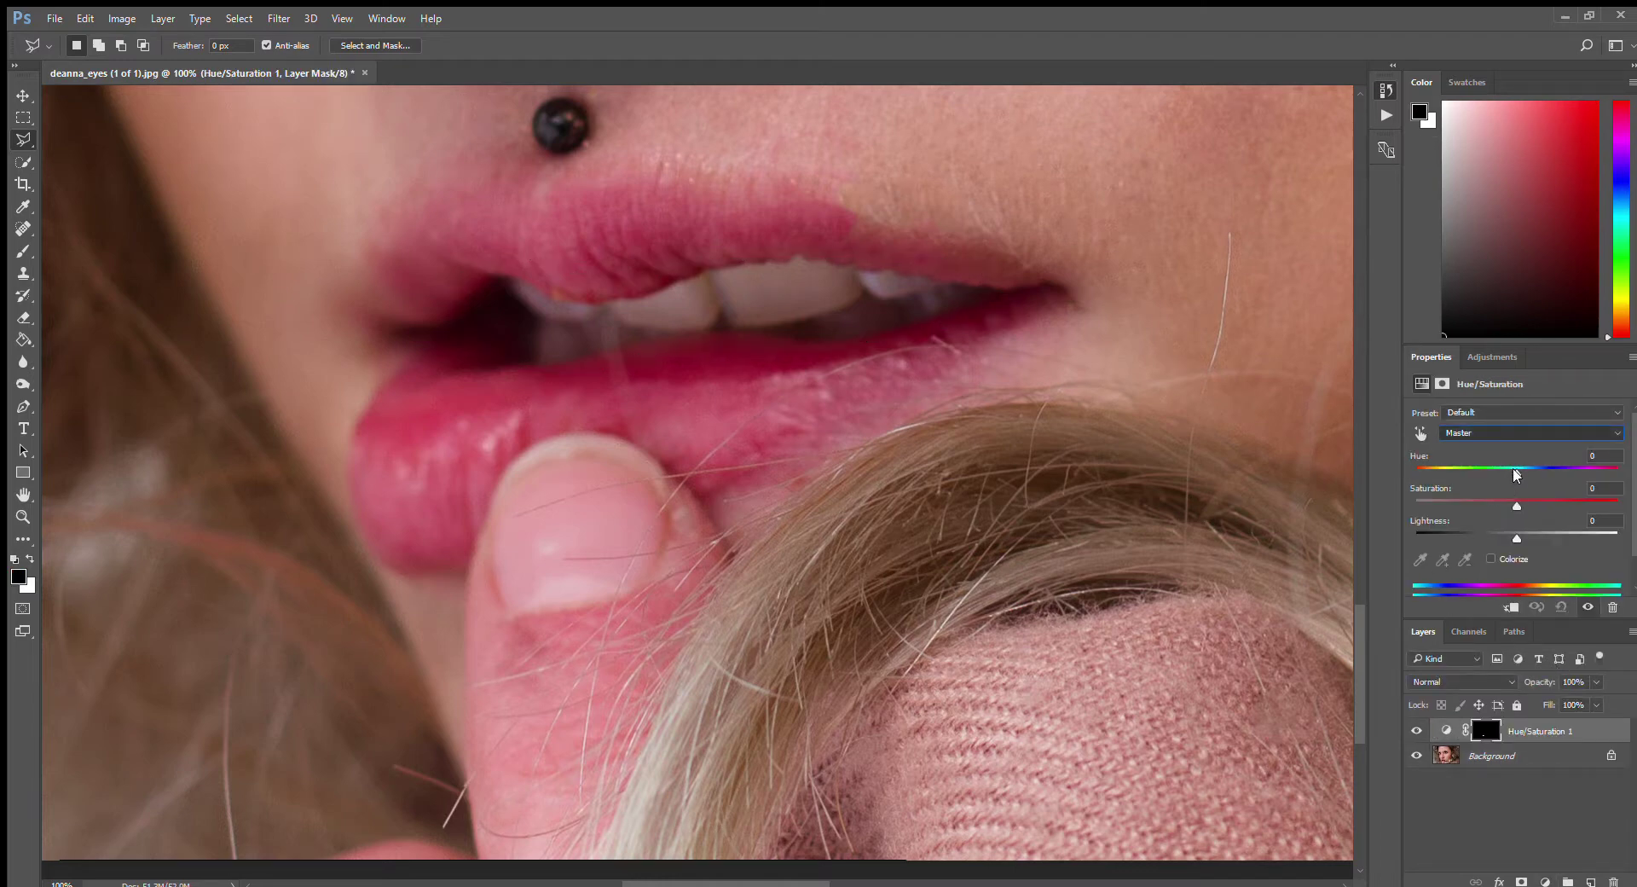
left_click(1518, 506)
left_click_drag(1514, 508, 1381, 506)
left_click(1417, 731)
left_click(1417, 730)
left_click(1417, 731)
left_click(1417, 731)
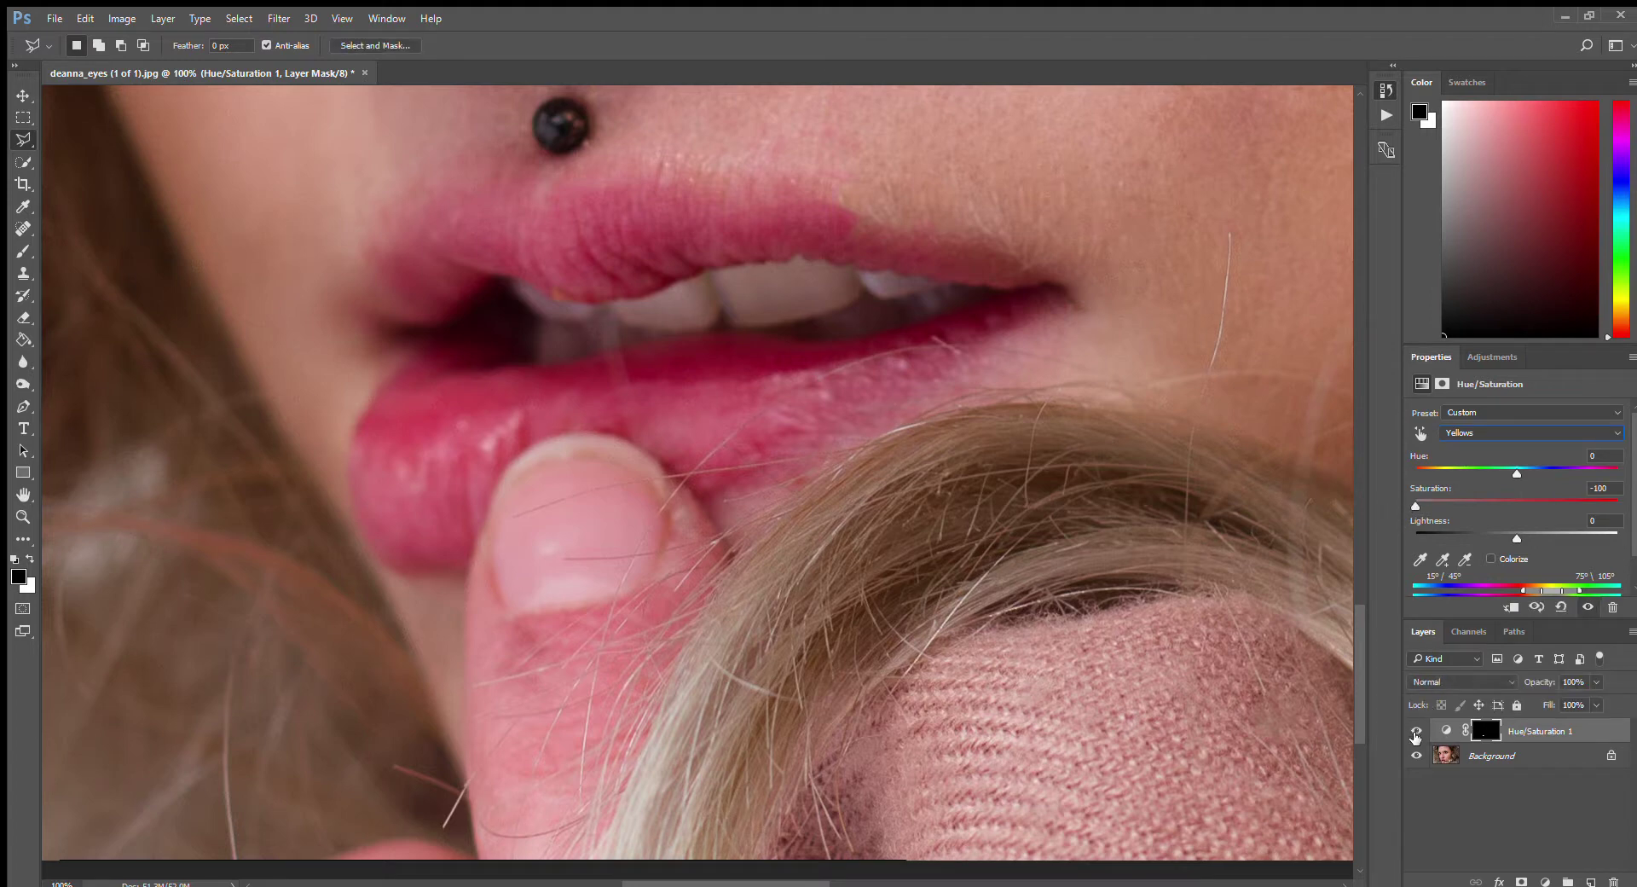
- Set the Reds saturation to -17 and reduce the Hue/Saturation layer's opacity to 72%
left_click(1502, 459)
mouse_move(1515, 504)
left_mouse_down()
mouse_move(1426, 505)
mouse_move(1503, 512)
mouse_move(1486, 516)
left_mouse_up()
left_click_drag(1495, 511, 1518, 512)
left_click_drag(1515, 510, 1498, 509)
left_click(1419, 732)
left_click(1418, 732)
left_click(1418, 731)
left_click(1418, 731)
key("7")
key("2")
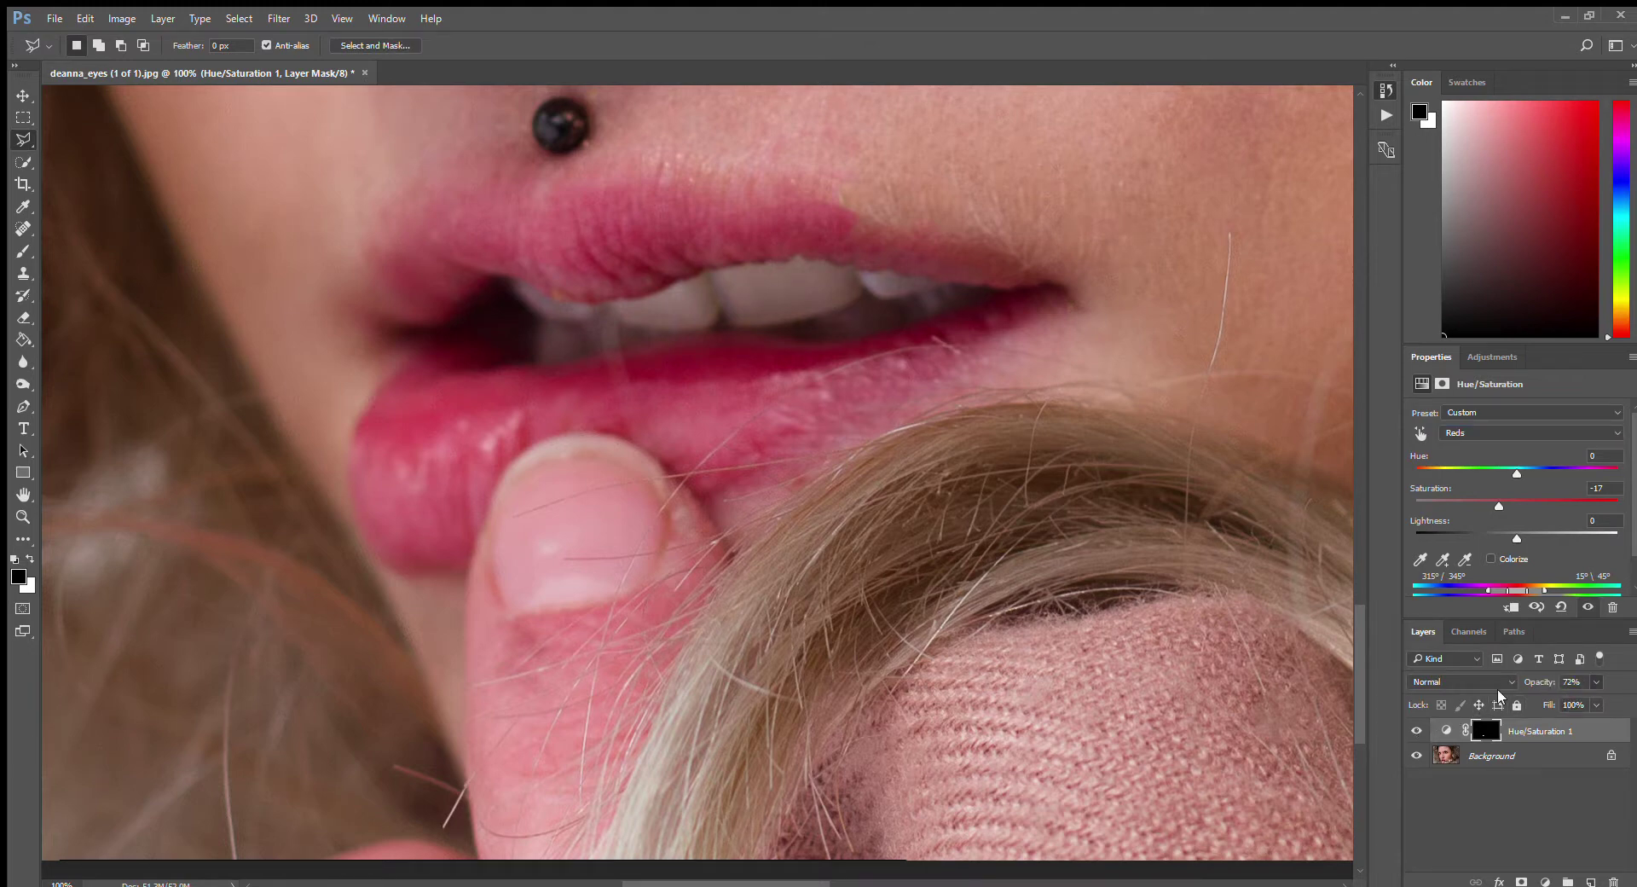
- Check the teeth correction in the whole portrait and examine the skin at the nearer eye's inner corner up close
left_click(23, 517)
left_click(914, 461, "alt")
left_click(914, 461, "alt")
left_click(914, 461, "alt")
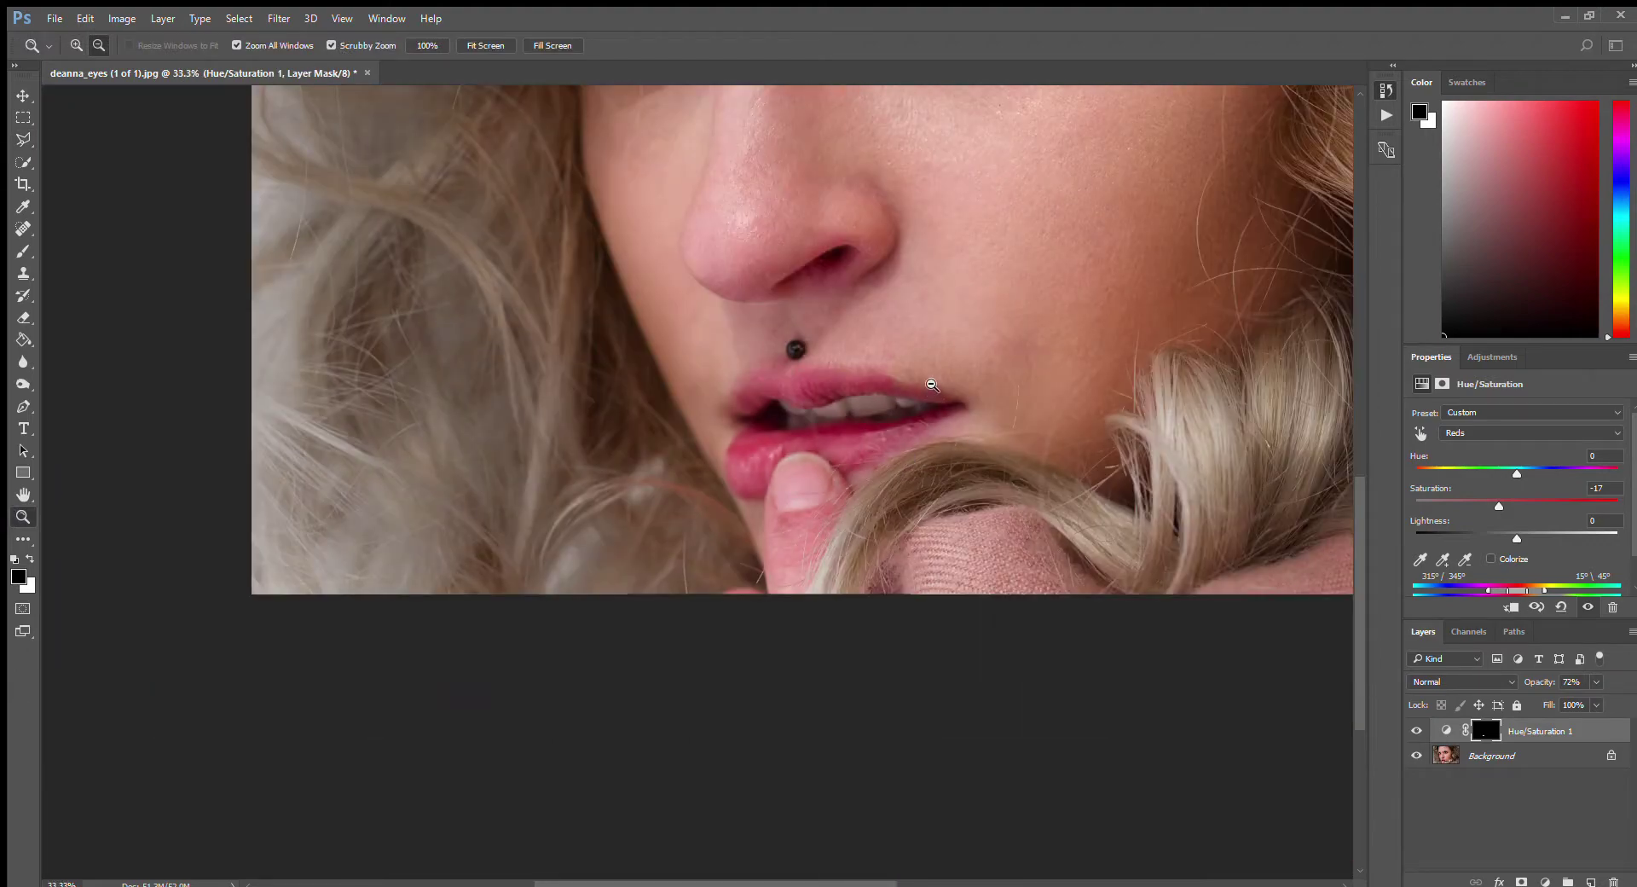
left_click(932, 389, "alt")
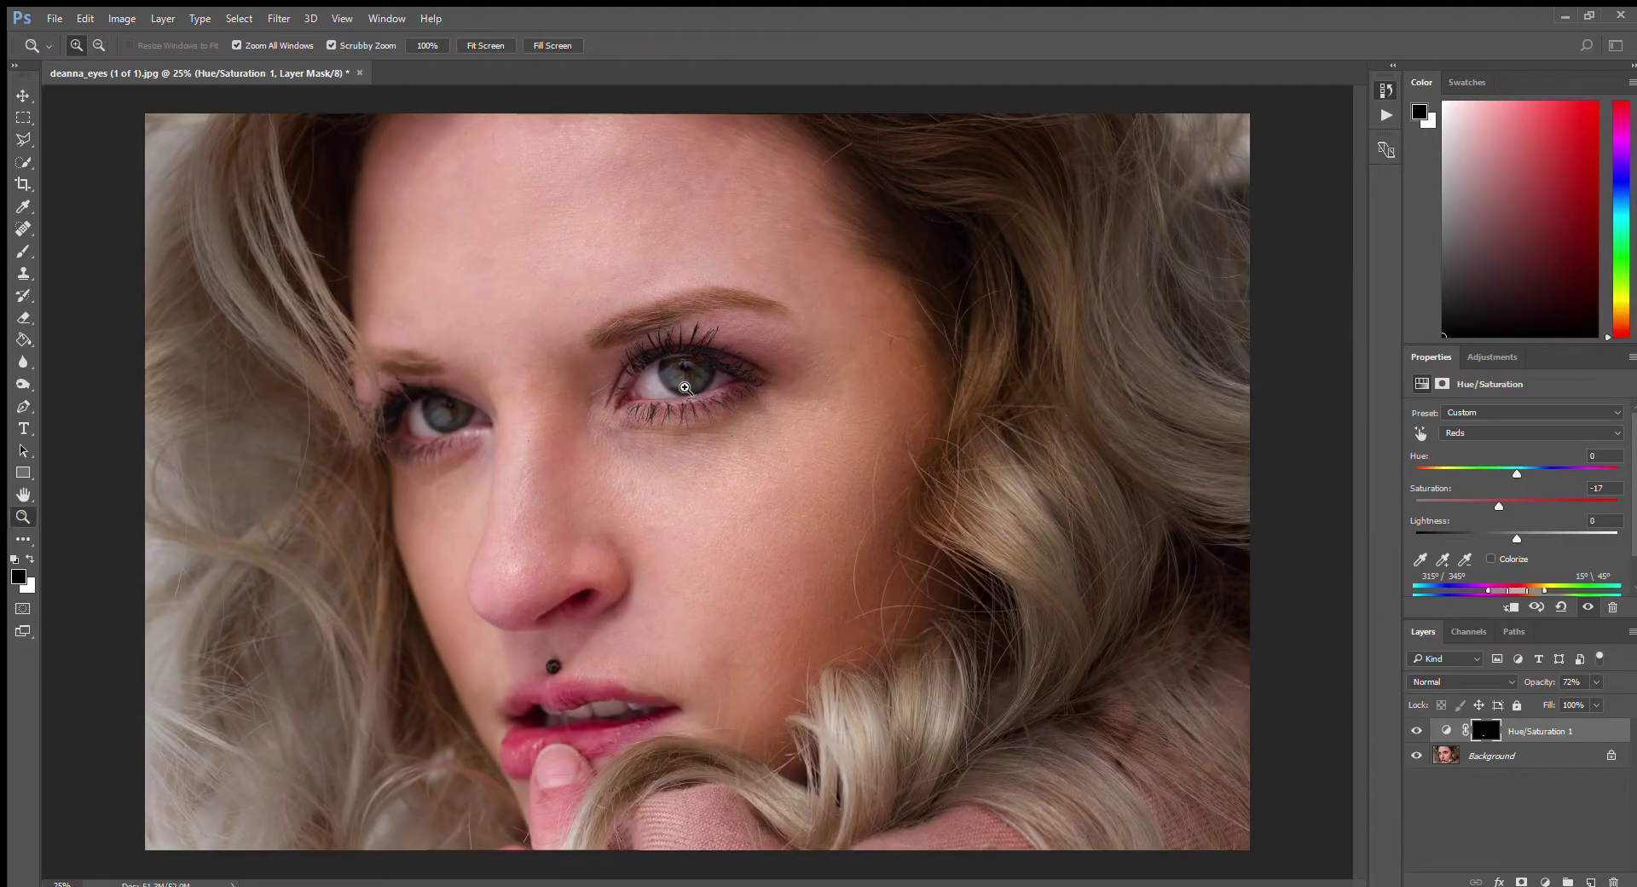
left_click(642, 385)
left_click(681, 505)
left_click(693, 486)
left_click(693, 487)
left_click(569, 487)
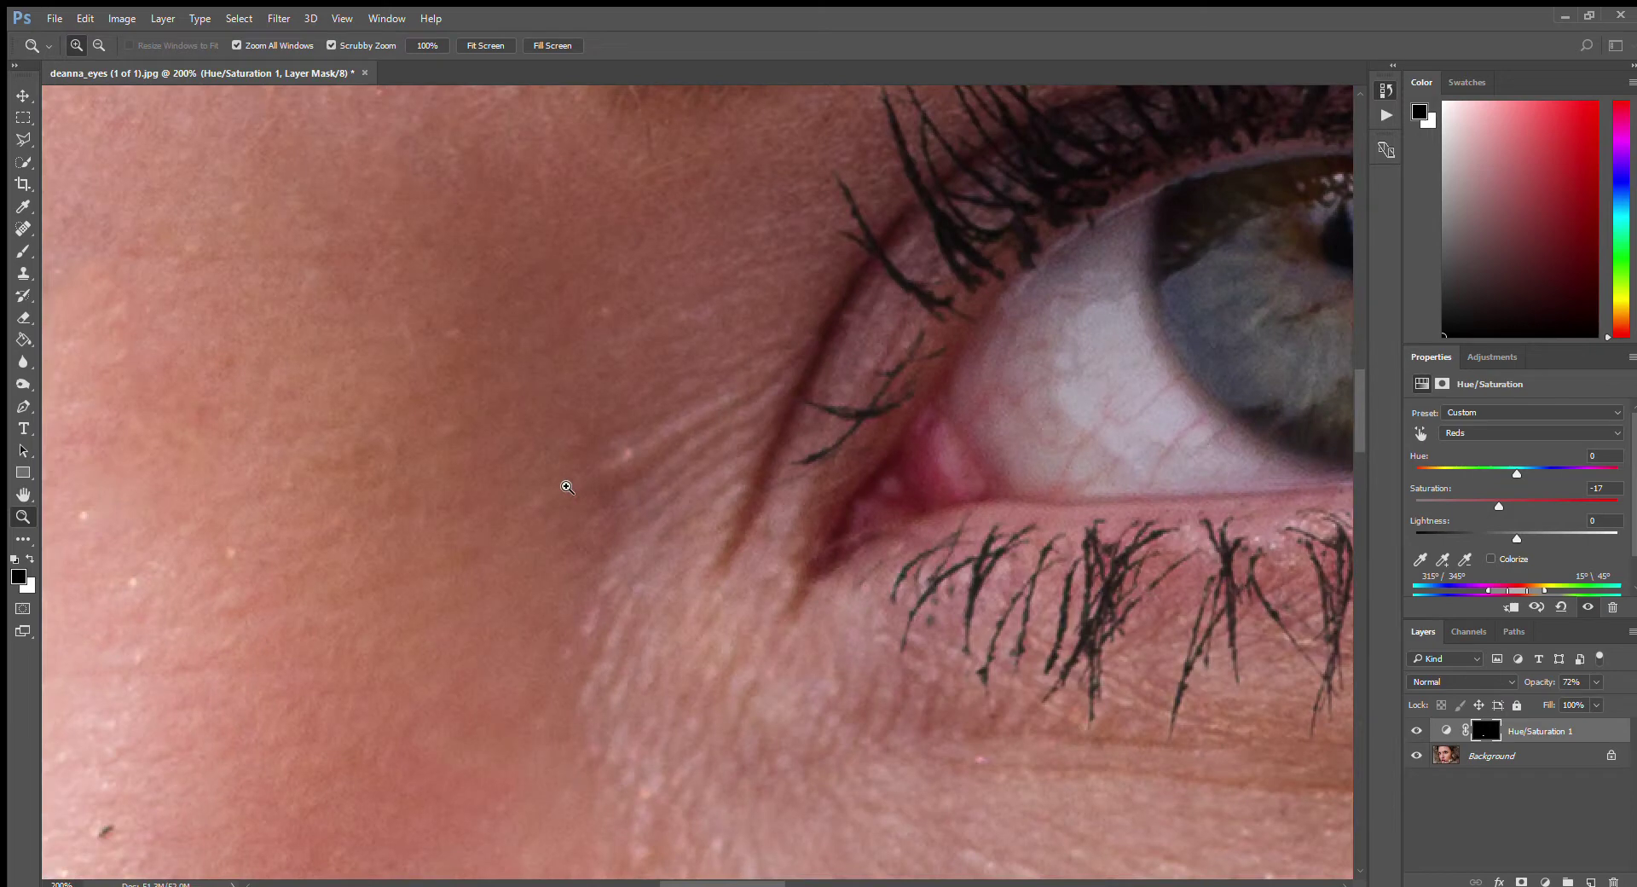
left_click(567, 486)
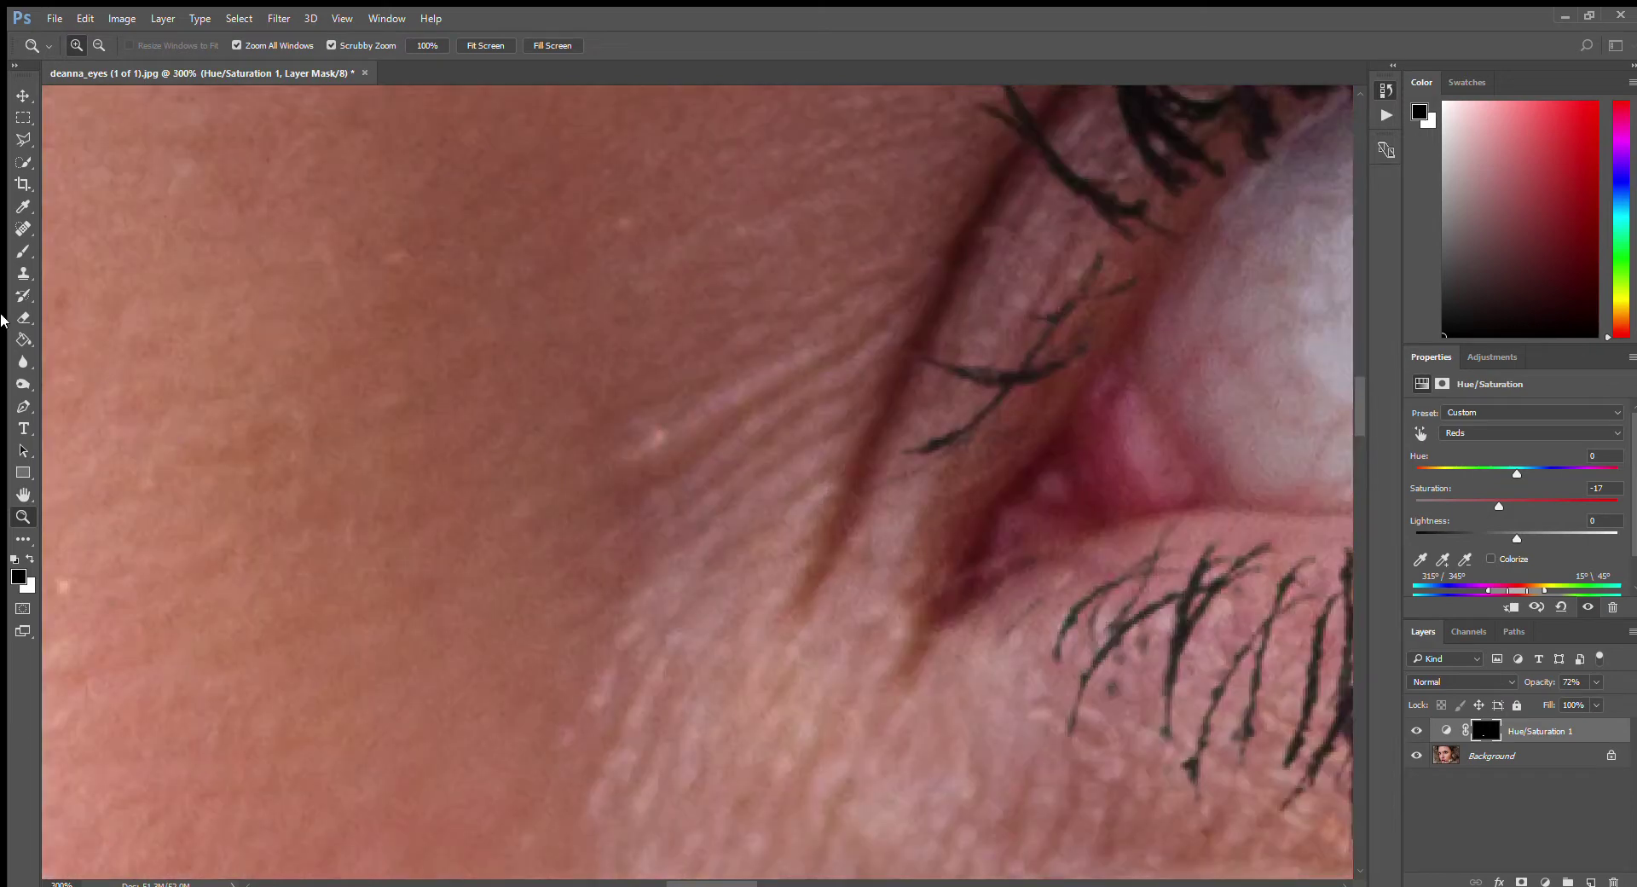
- Reduce the Spot Healing Brush to 20 px at the nearer eye's inner corner, and return to the whole portrait
left_click(23, 228)
key("bracketleft")
key("bracketleft")
key("bracketleft")
key("bracketleft")
key("bracketleft")
key("bracketleft")
key("bracketleft")
key("bracketleft")
key("bracketleft")
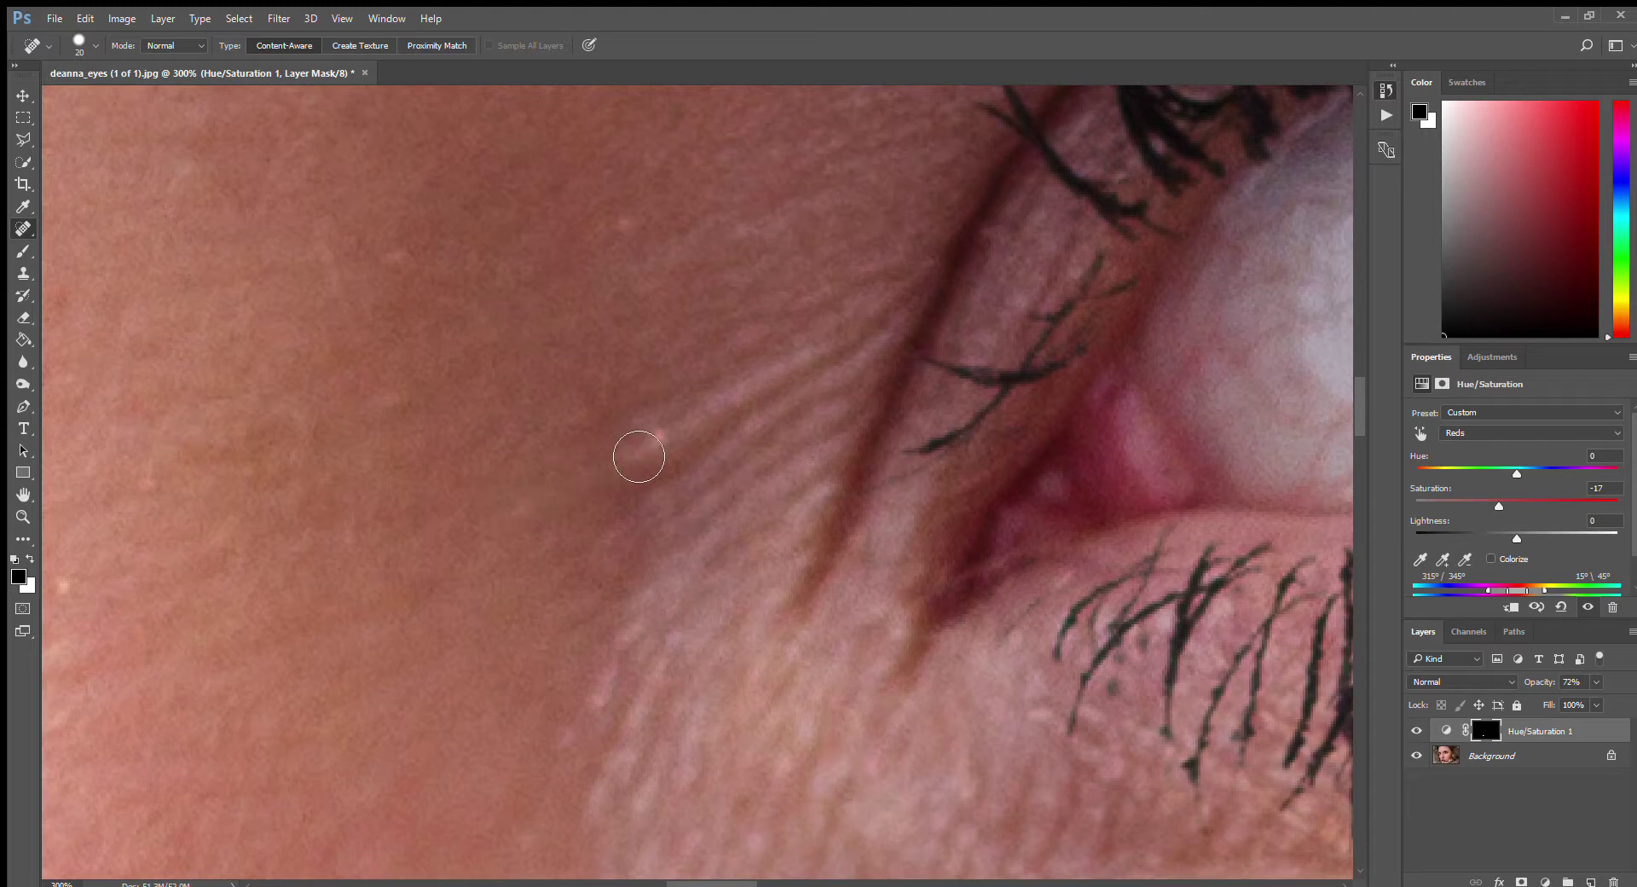
left_click(23, 517)
left_click(440, 601, "alt")
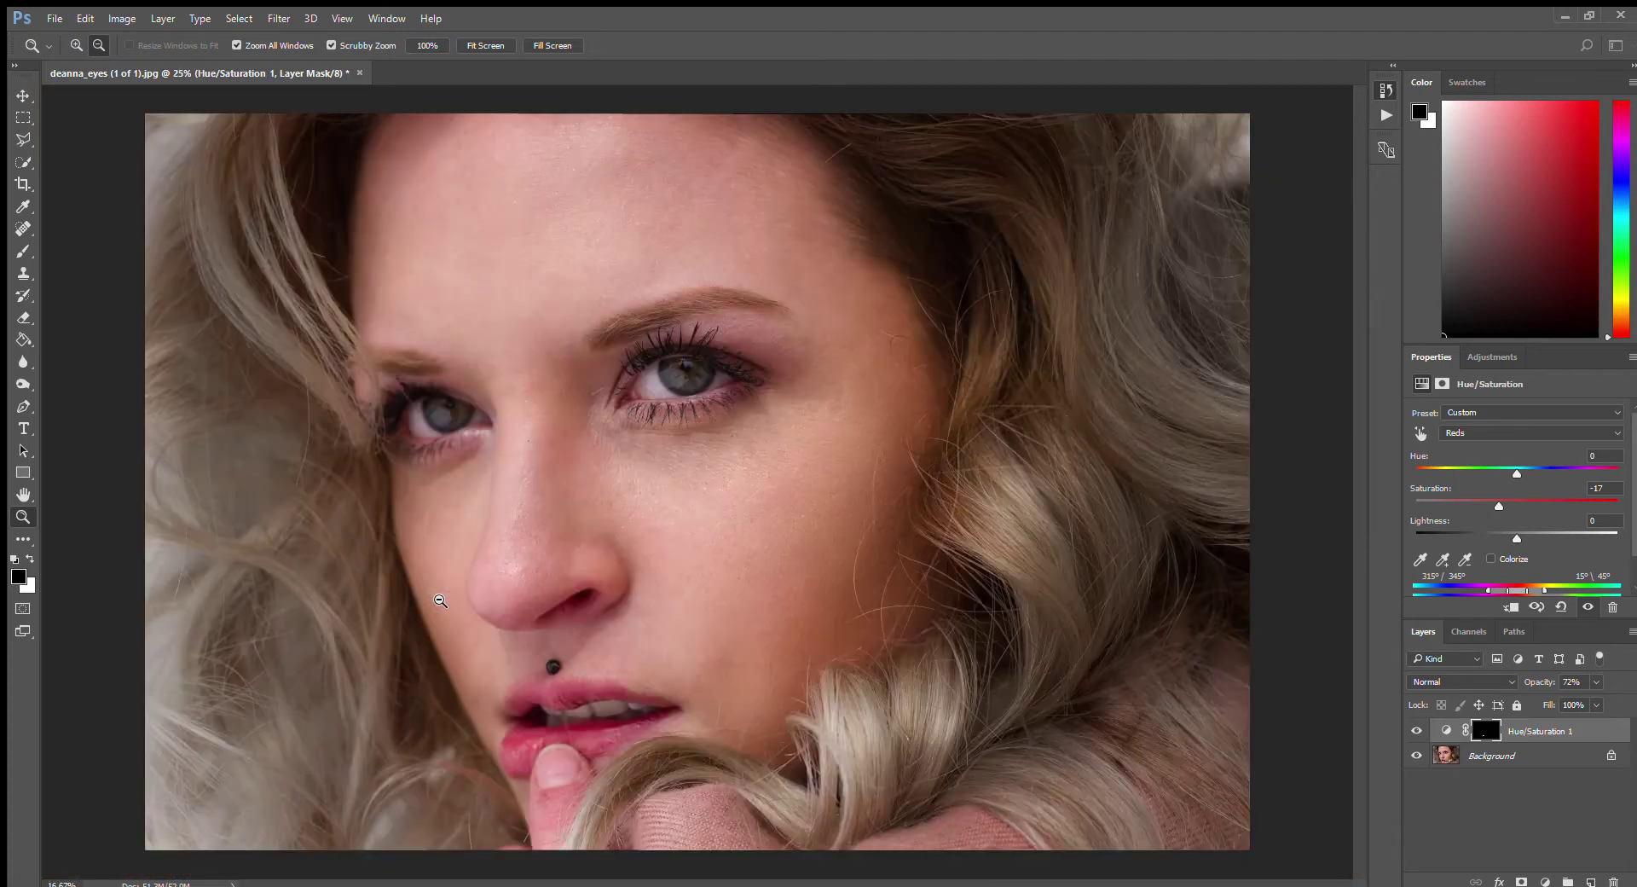
left_click(440, 600, "alt")
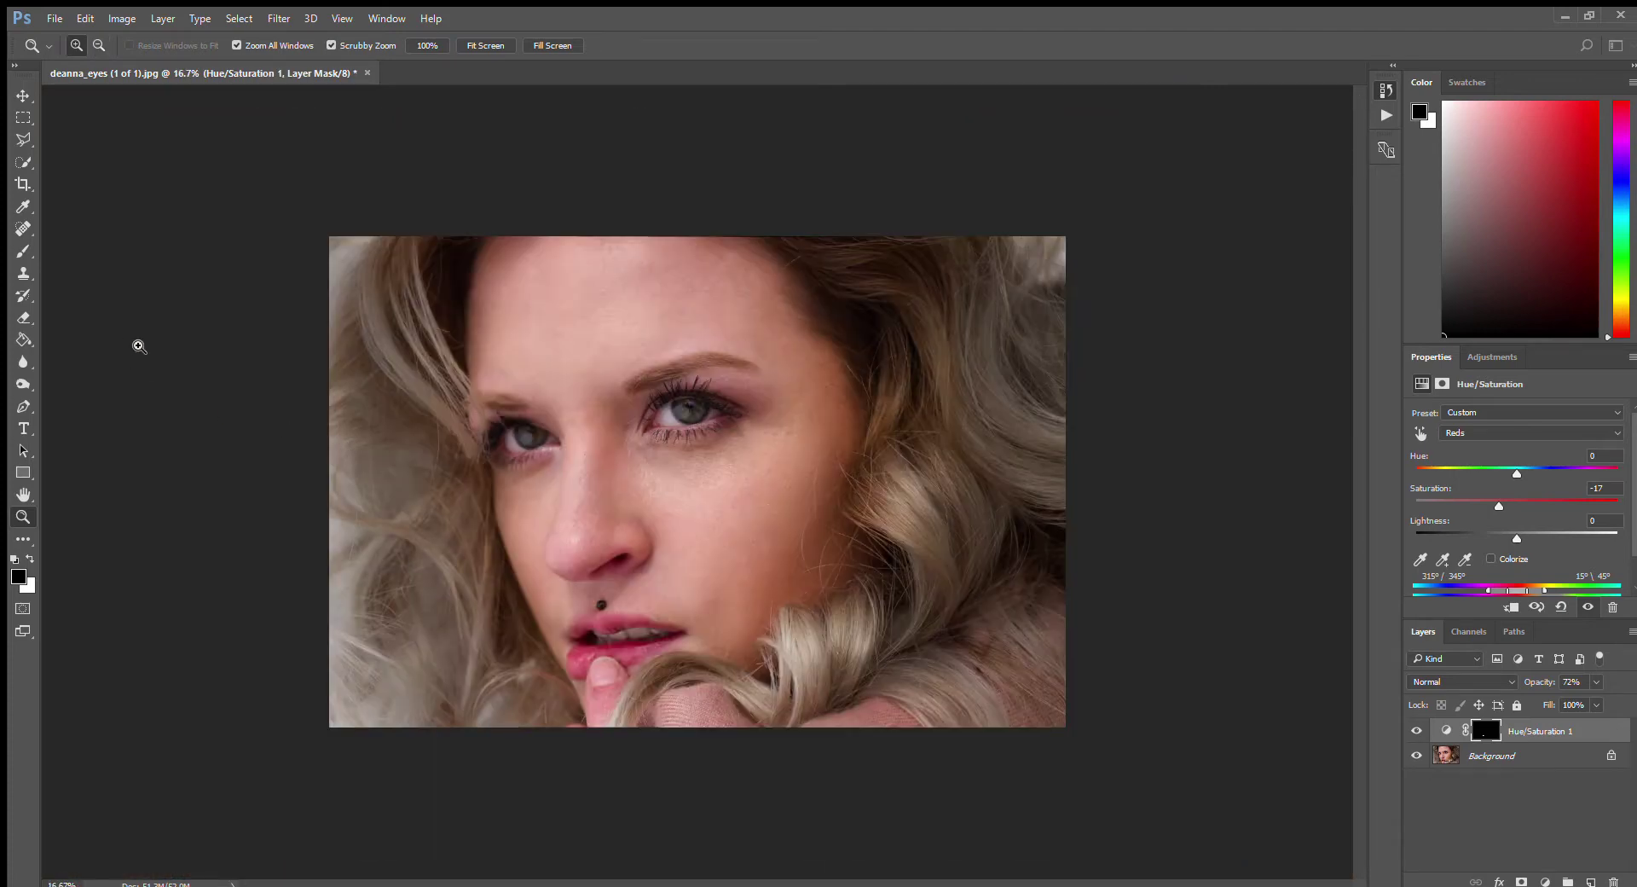
- Examine both eyes up close and compare the portrait with and without the Hue/Saturation adjustment
left_click(14, 163)
left_click(18, 123)
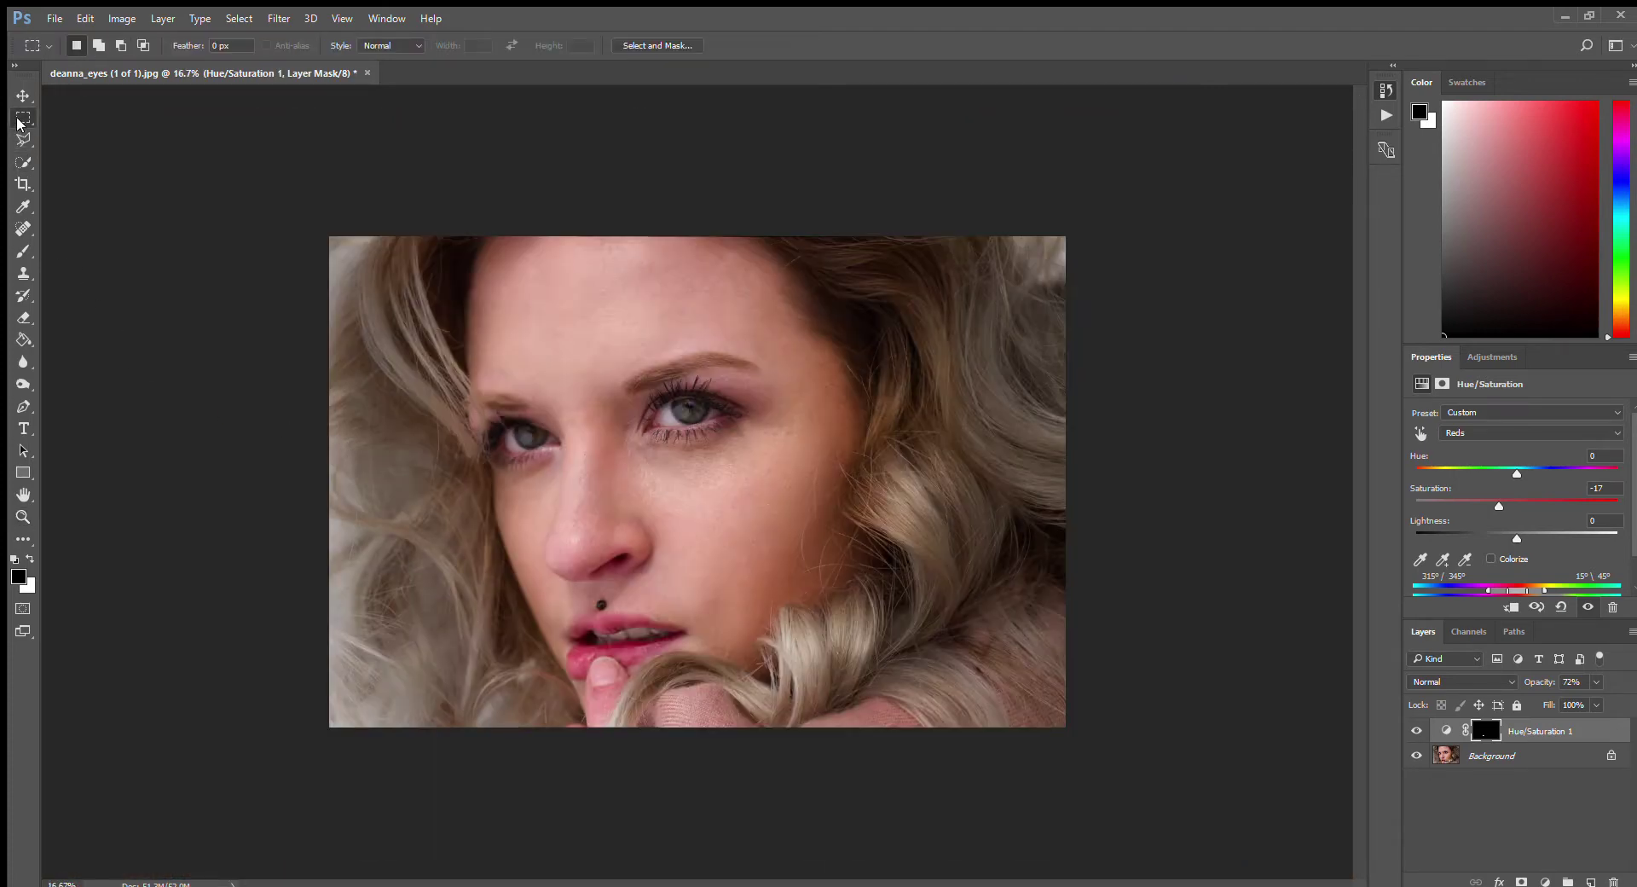
left_click(23, 517)
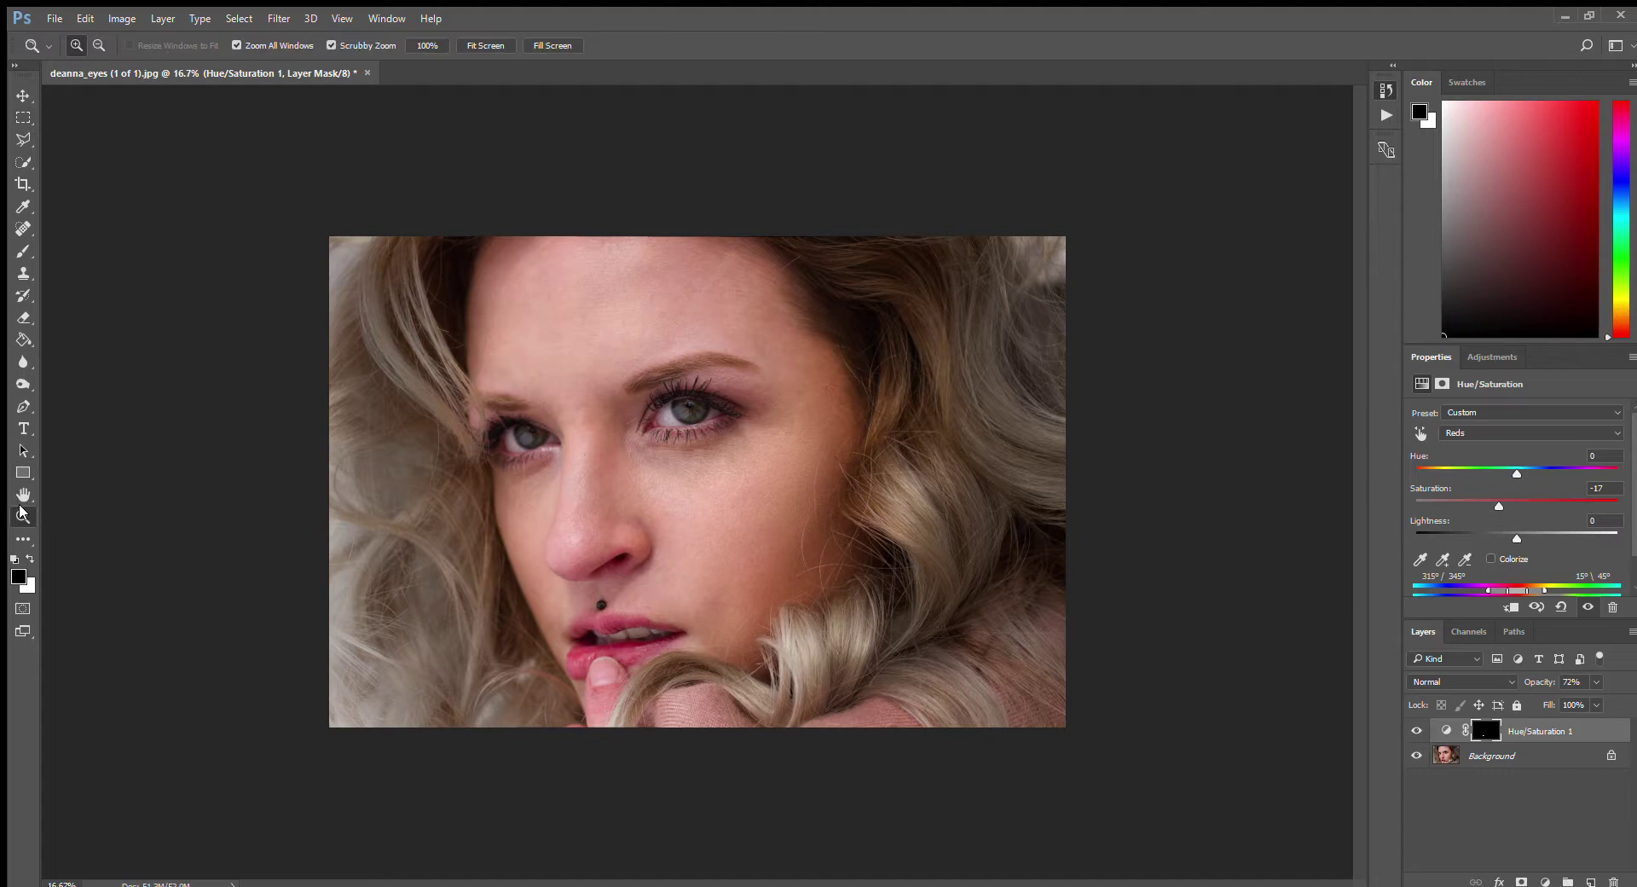
left_click(646, 484)
left_click(646, 484)
left_click(657, 373)
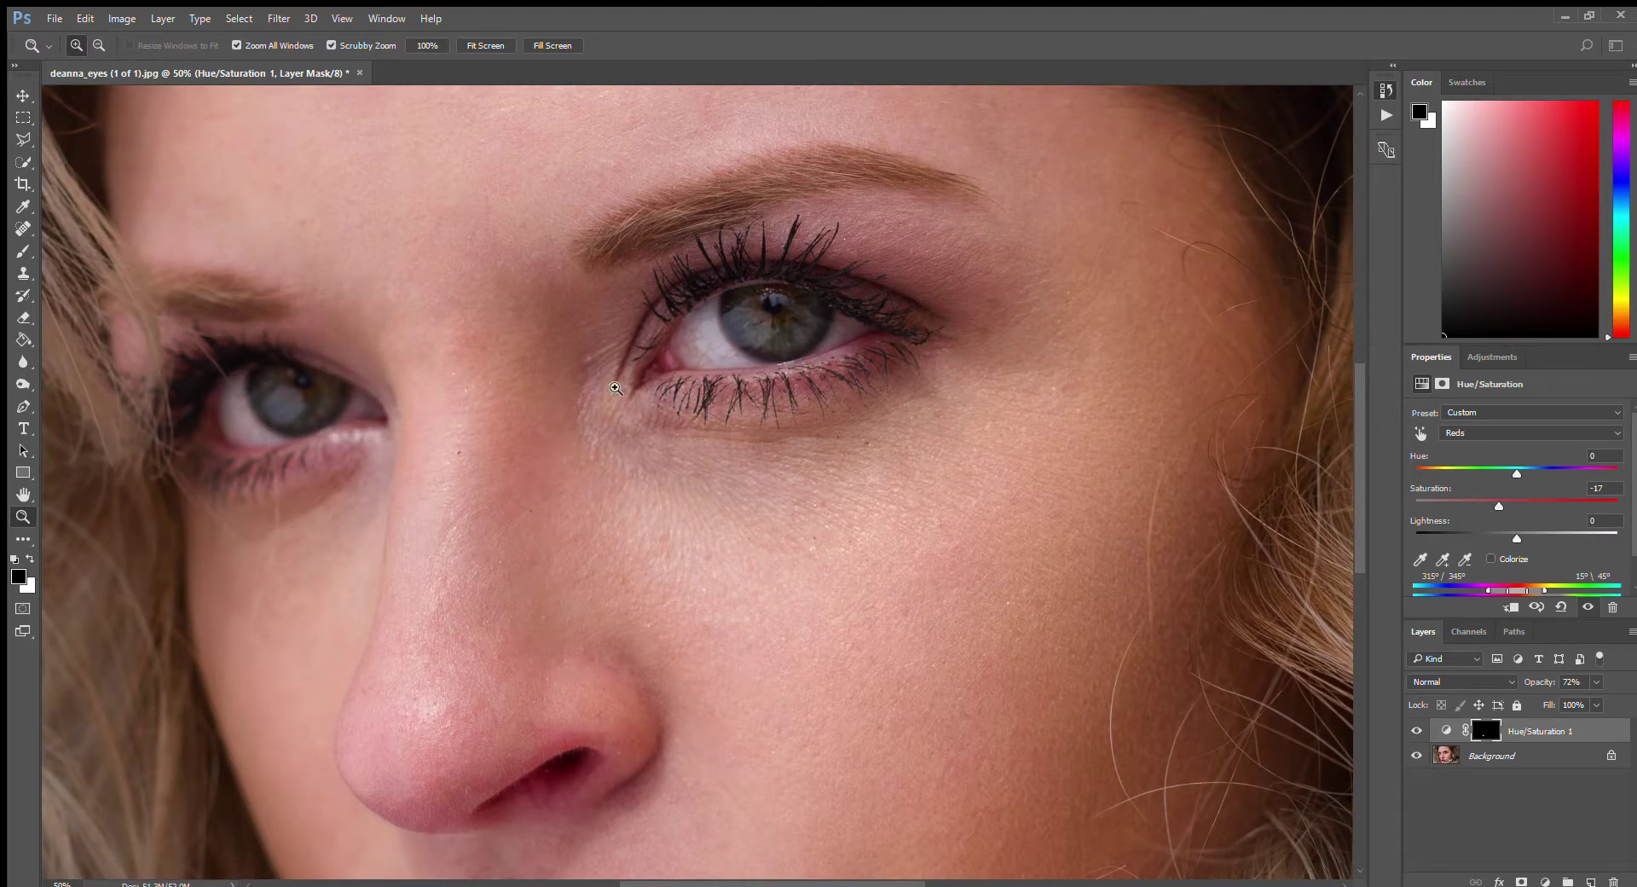
left_click(1415, 729)
left_click(1415, 729)
- Duplicate the Background layer and strongly brighten the copy, comparing it before and after
left_click(1542, 756)
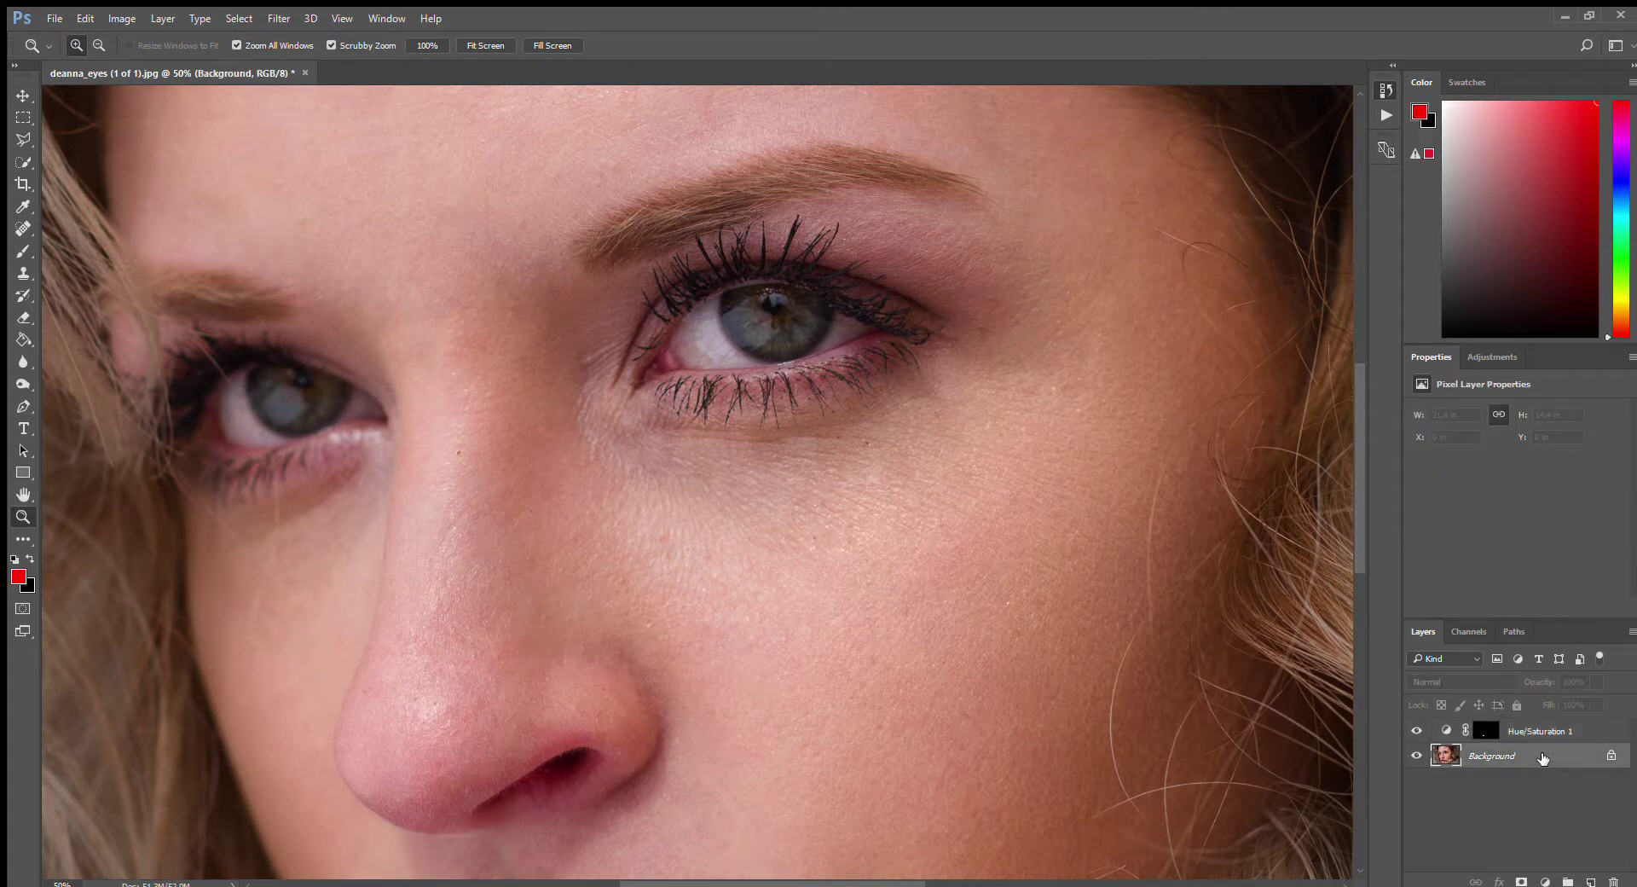
left_click_drag(1541, 756, 1591, 881)
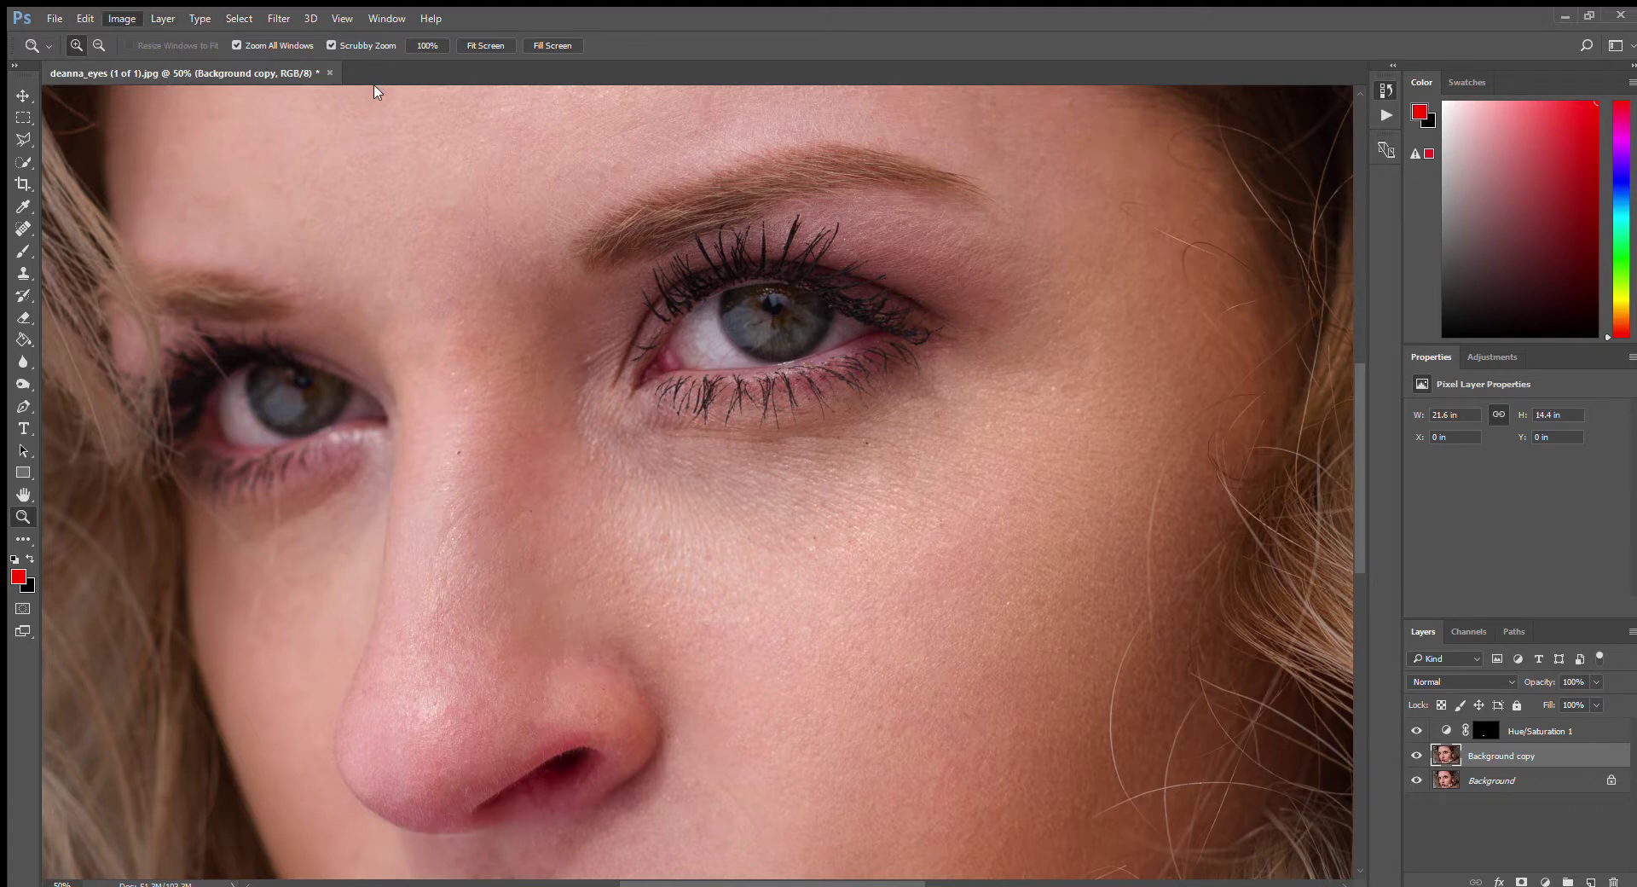
key("i")
left_click_drag(793, 739, 792, 719)
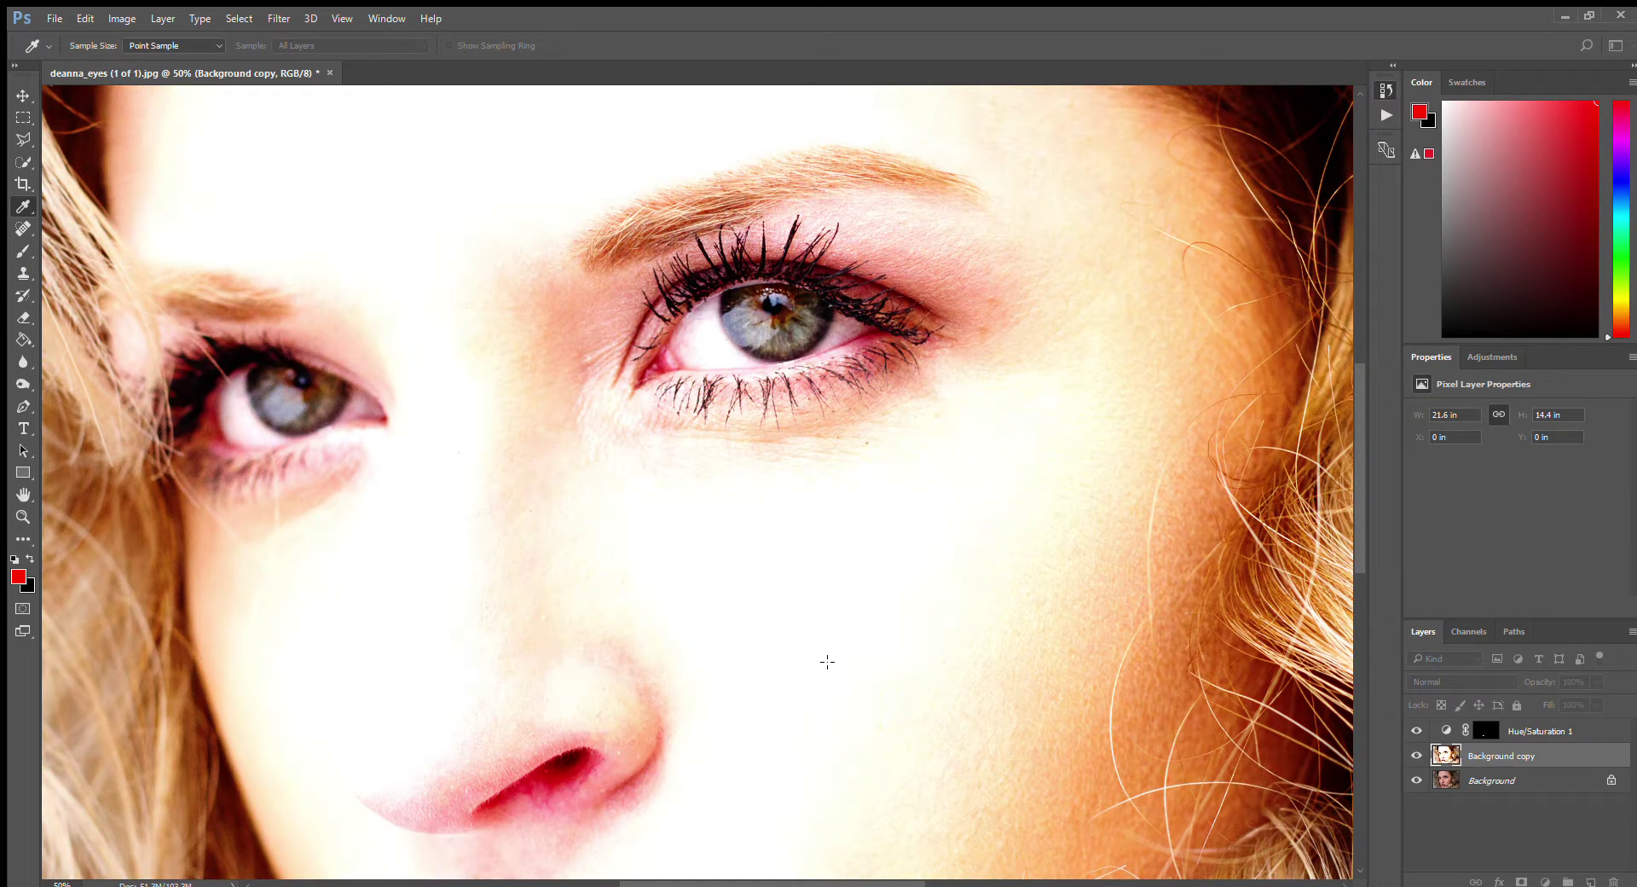
left_click_drag(827, 662, 833, 663)
left_click_drag(884, 614, 885, 606)
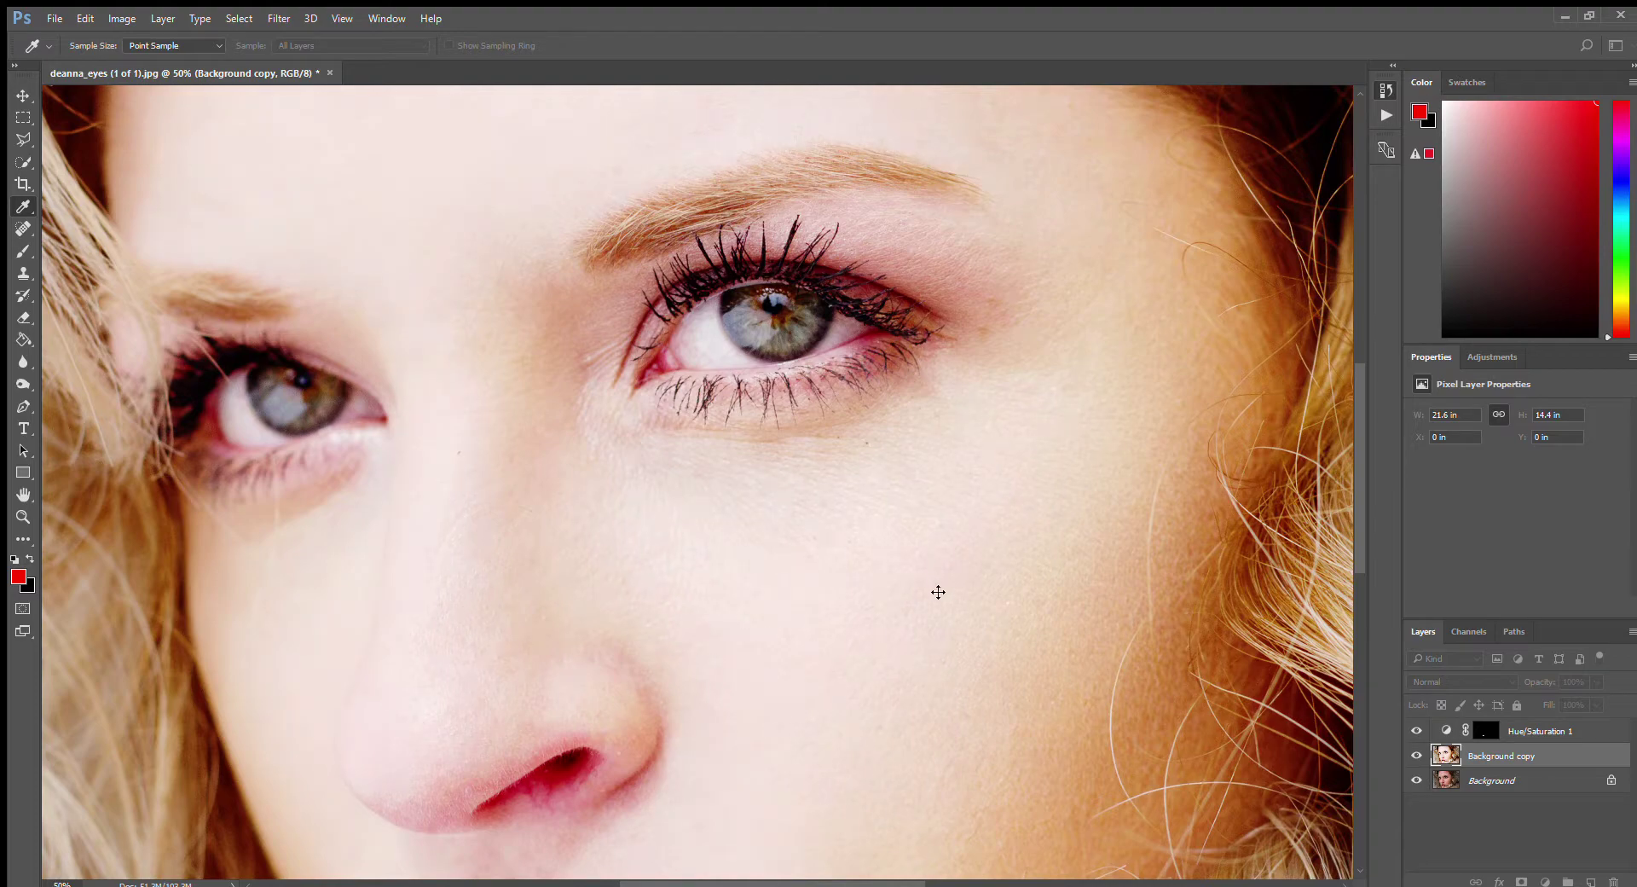
key("z")
key("ctrl+z")
key("ctrl+z")
key("ctrl+z")
key("ctrl+z")
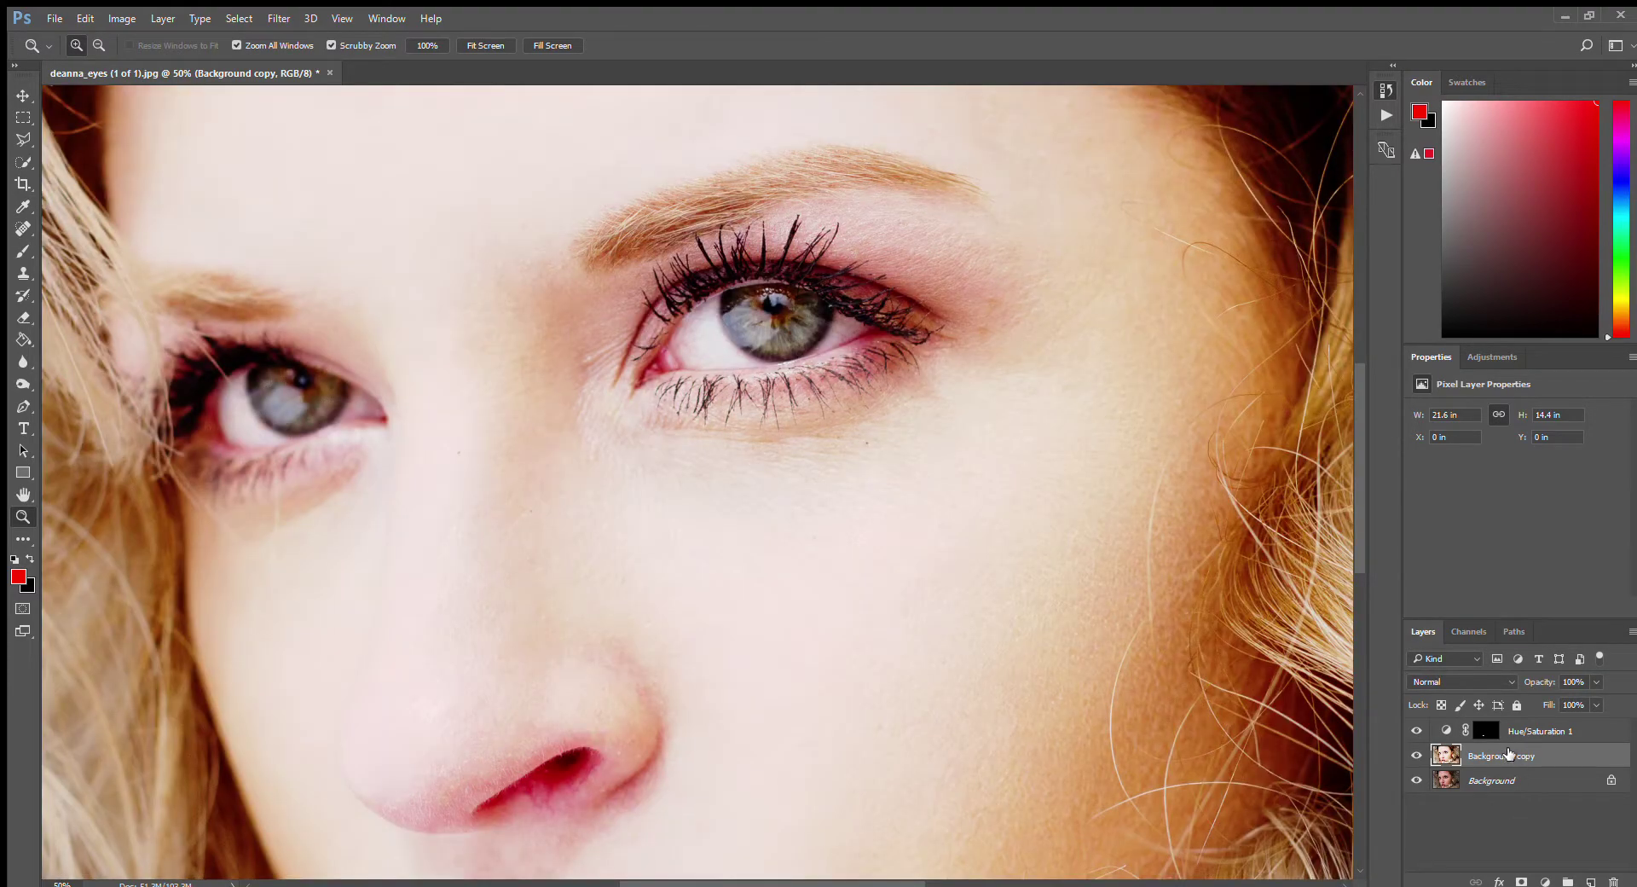
- Add a layer mask to the brightened copy and invert it to black
left_click(1521, 881)
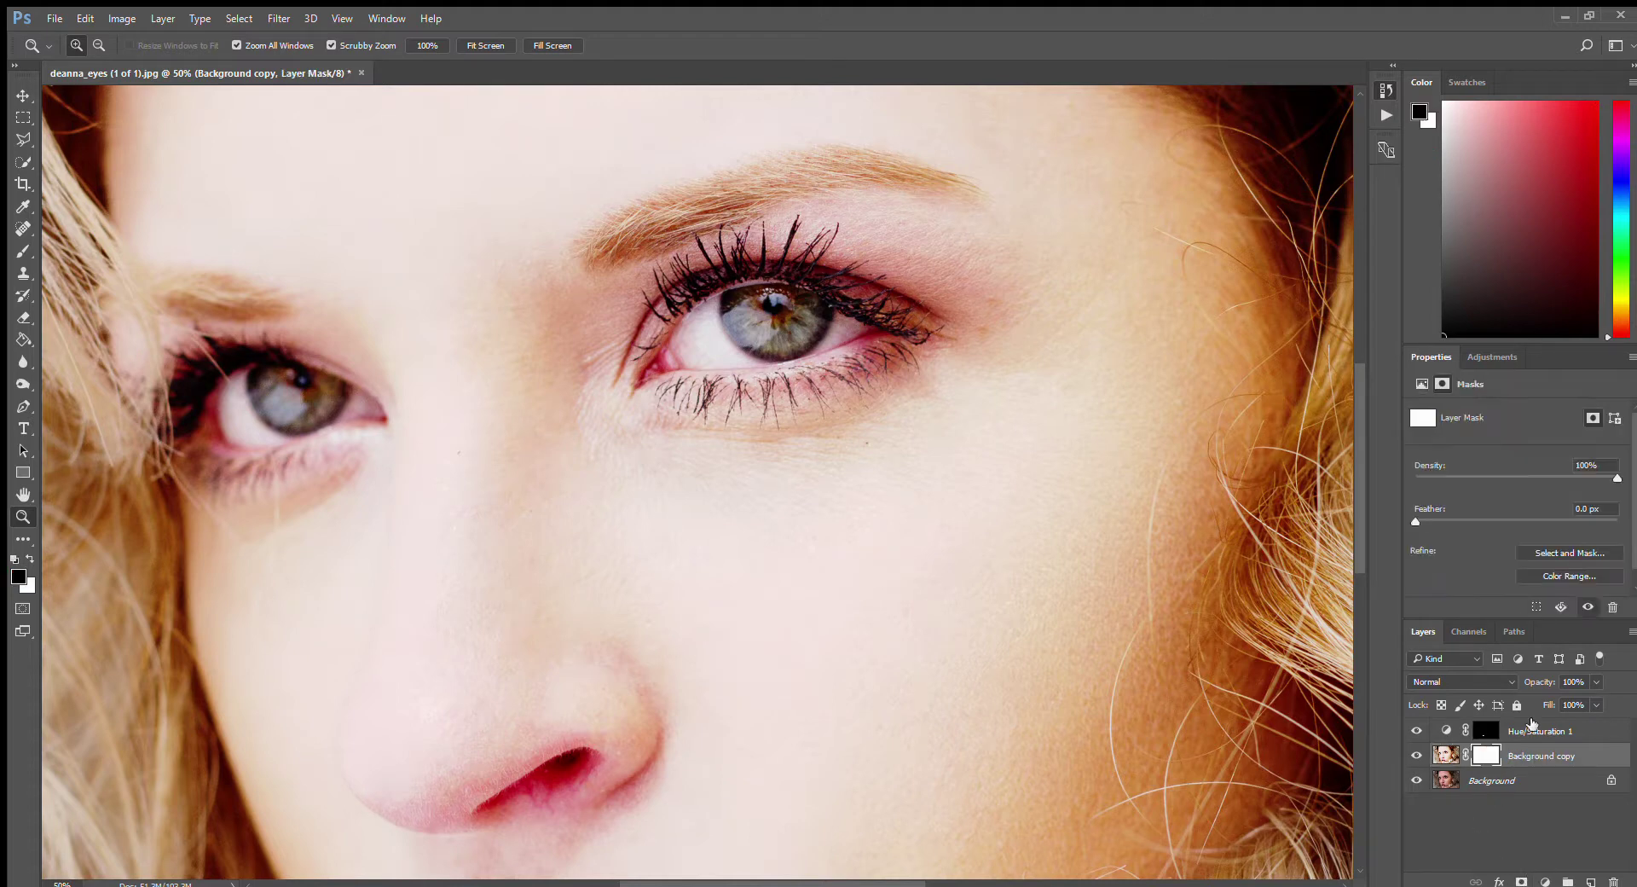
left_click(1572, 583)
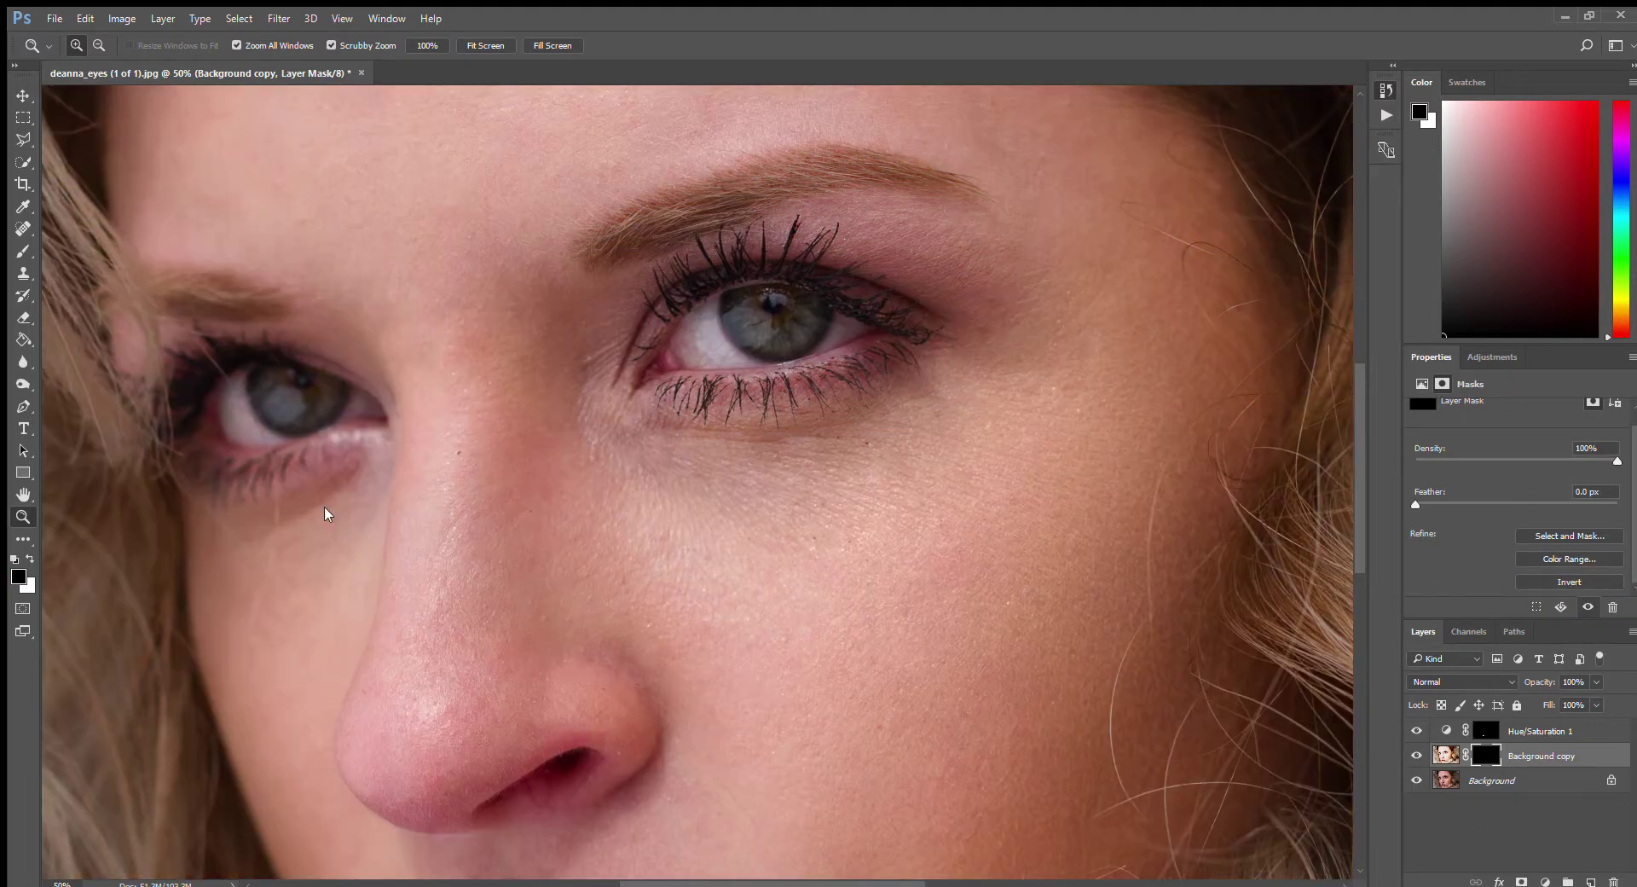
- Paint white on the mask over the nearer eye's iris at 15% brush opacity, and set the layer's opacity to 74%
left_click(802, 320)
left_click(802, 320)
scroll(519, 499, "up", 3)
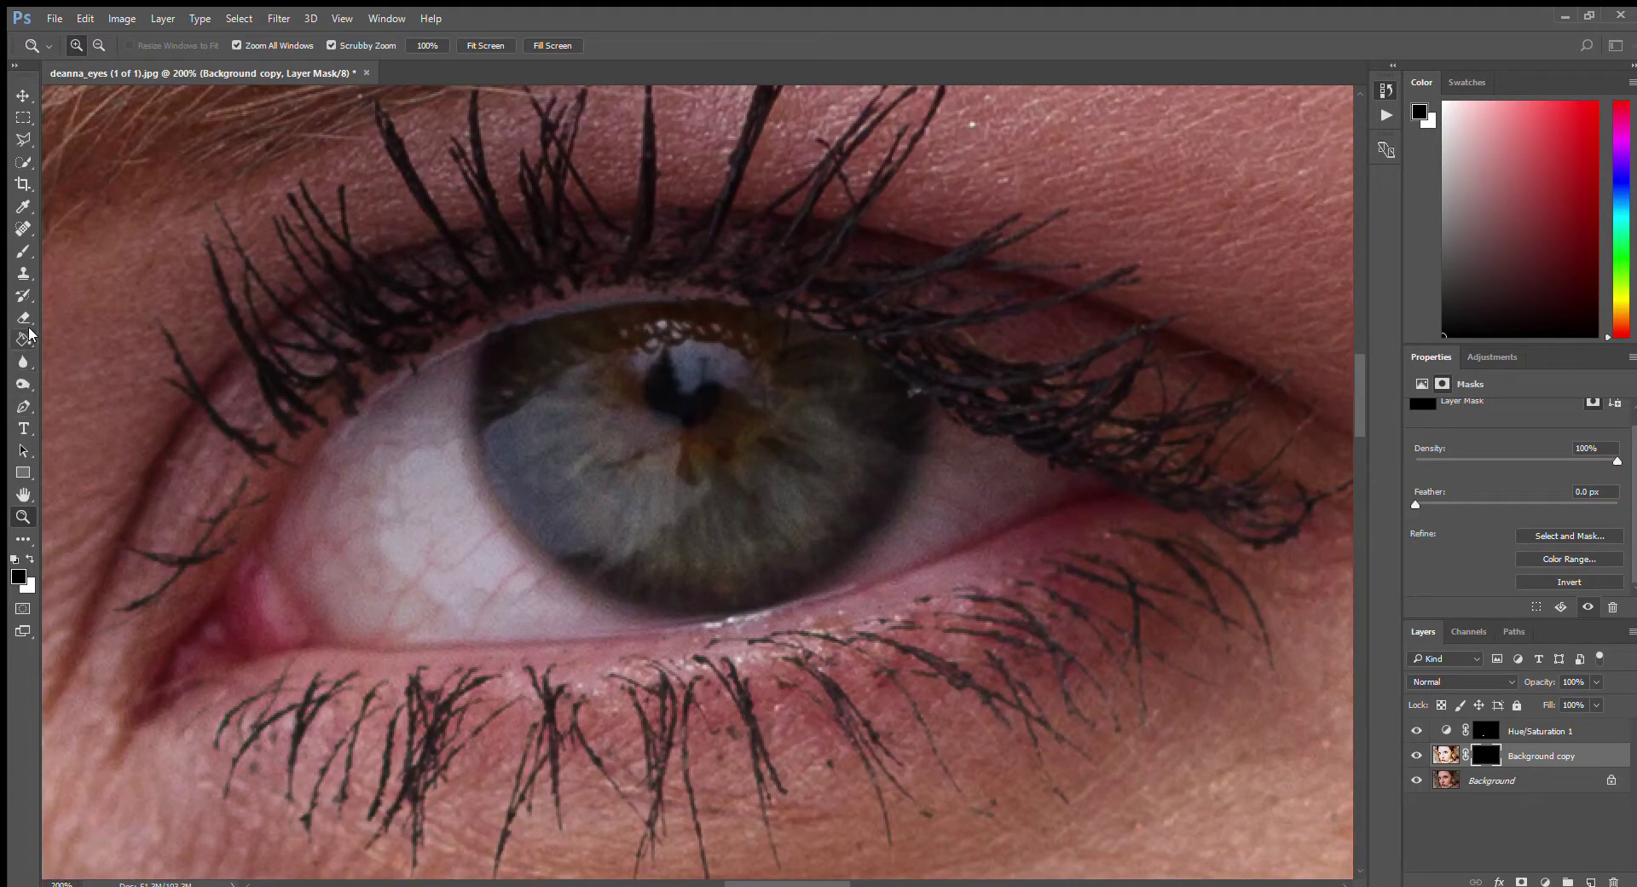
left_click(19, 249)
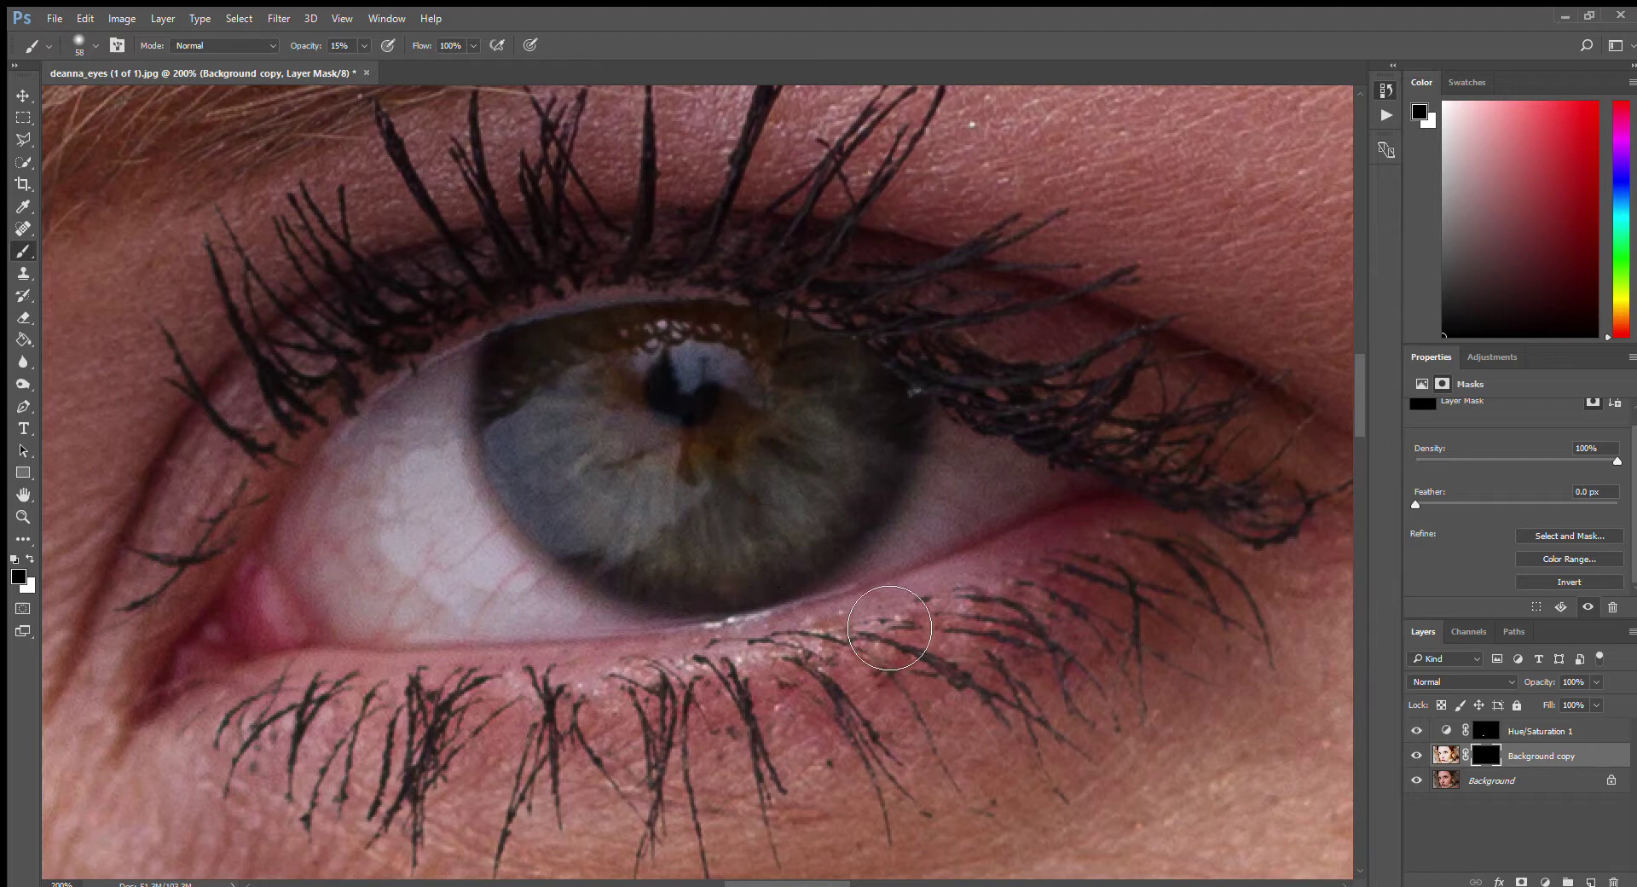
left_click(29, 558)
mouse_move(650, 471)
left_mouse_down()
mouse_move(671, 497)
mouse_move(754, 500)
mouse_move(806, 441)
mouse_move(796, 382)
mouse_move(681, 365)
mouse_move(642, 422)
mouse_move(783, 477)
mouse_move(699, 380)
mouse_move(768, 515)
mouse_move(702, 384)
mouse_move(715, 545)
mouse_move(732, 547)
mouse_move(712, 577)
mouse_move(643, 547)
mouse_move(886, 525)
mouse_move(892, 449)
mouse_move(777, 564)
mouse_move(785, 523)
mouse_move(760, 530)
mouse_move(613, 455)
mouse_move(611, 401)
mouse_move(676, 549)
mouse_move(834, 515)
mouse_move(840, 409)
left_mouse_up()
key("ctrl+z")
key("ctrl+z")
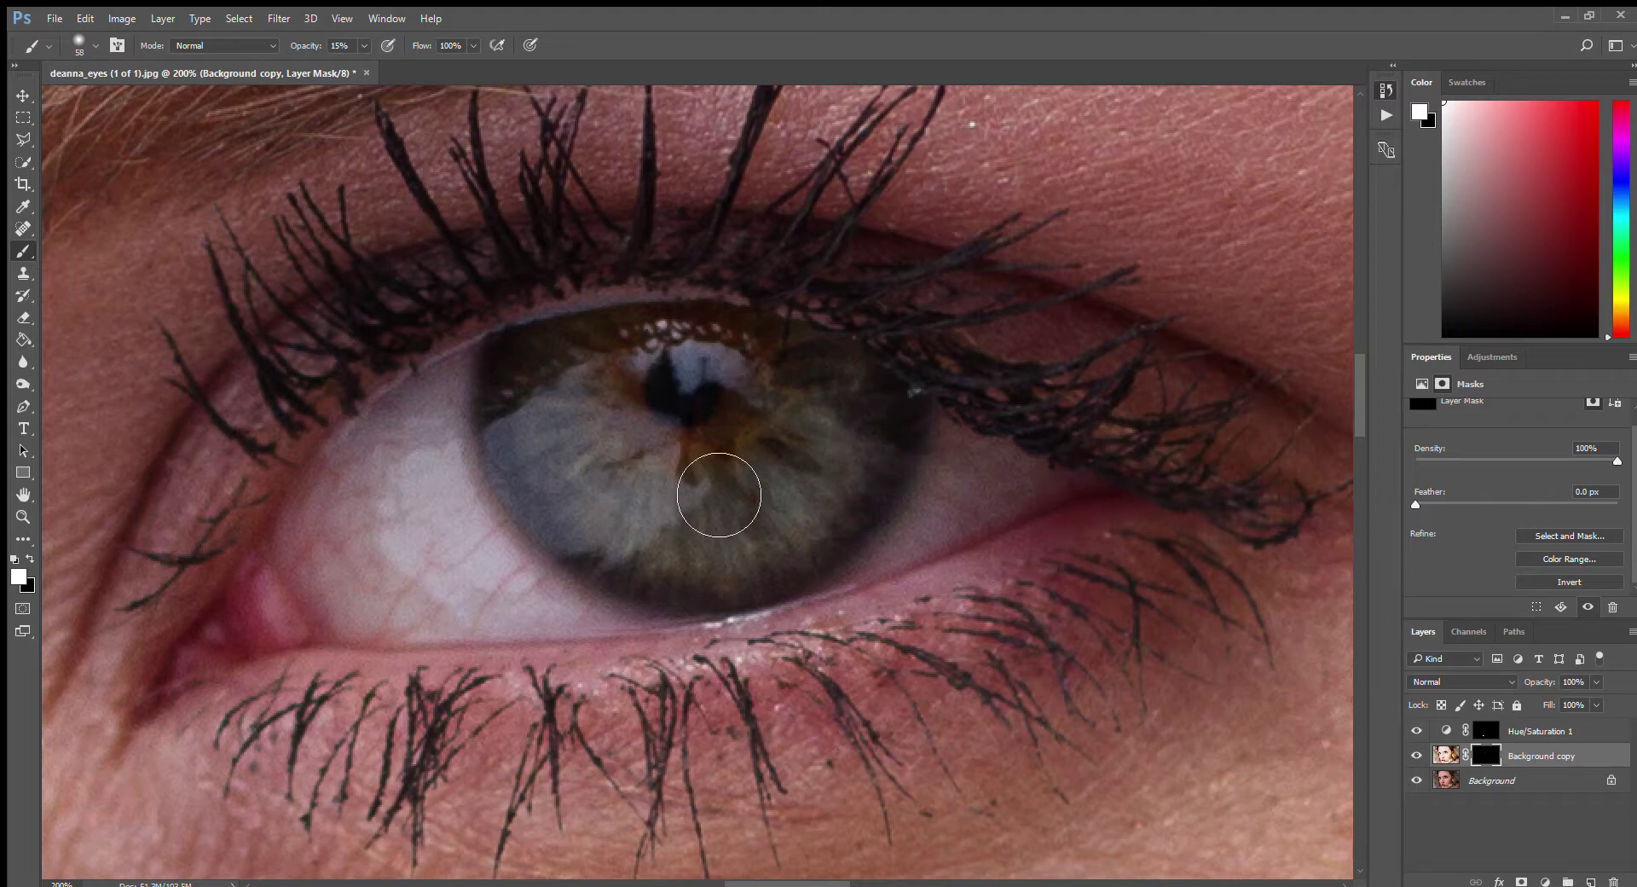
mouse_move(731, 484)
left_mouse_down()
mouse_move(799, 457)
mouse_move(777, 385)
mouse_move(710, 361)
mouse_move(658, 403)
mouse_move(721, 470)
mouse_move(793, 449)
mouse_move(742, 385)
mouse_move(683, 459)
mouse_move(777, 471)
mouse_move(760, 387)
mouse_move(649, 449)
mouse_move(734, 510)
mouse_move(836, 432)
mouse_move(820, 398)
mouse_move(786, 510)
mouse_move(669, 511)
mouse_move(644, 428)
mouse_move(720, 370)
mouse_move(775, 402)
mouse_move(716, 382)
mouse_move(685, 449)
mouse_move(727, 499)
mouse_move(783, 451)
left_mouse_up()
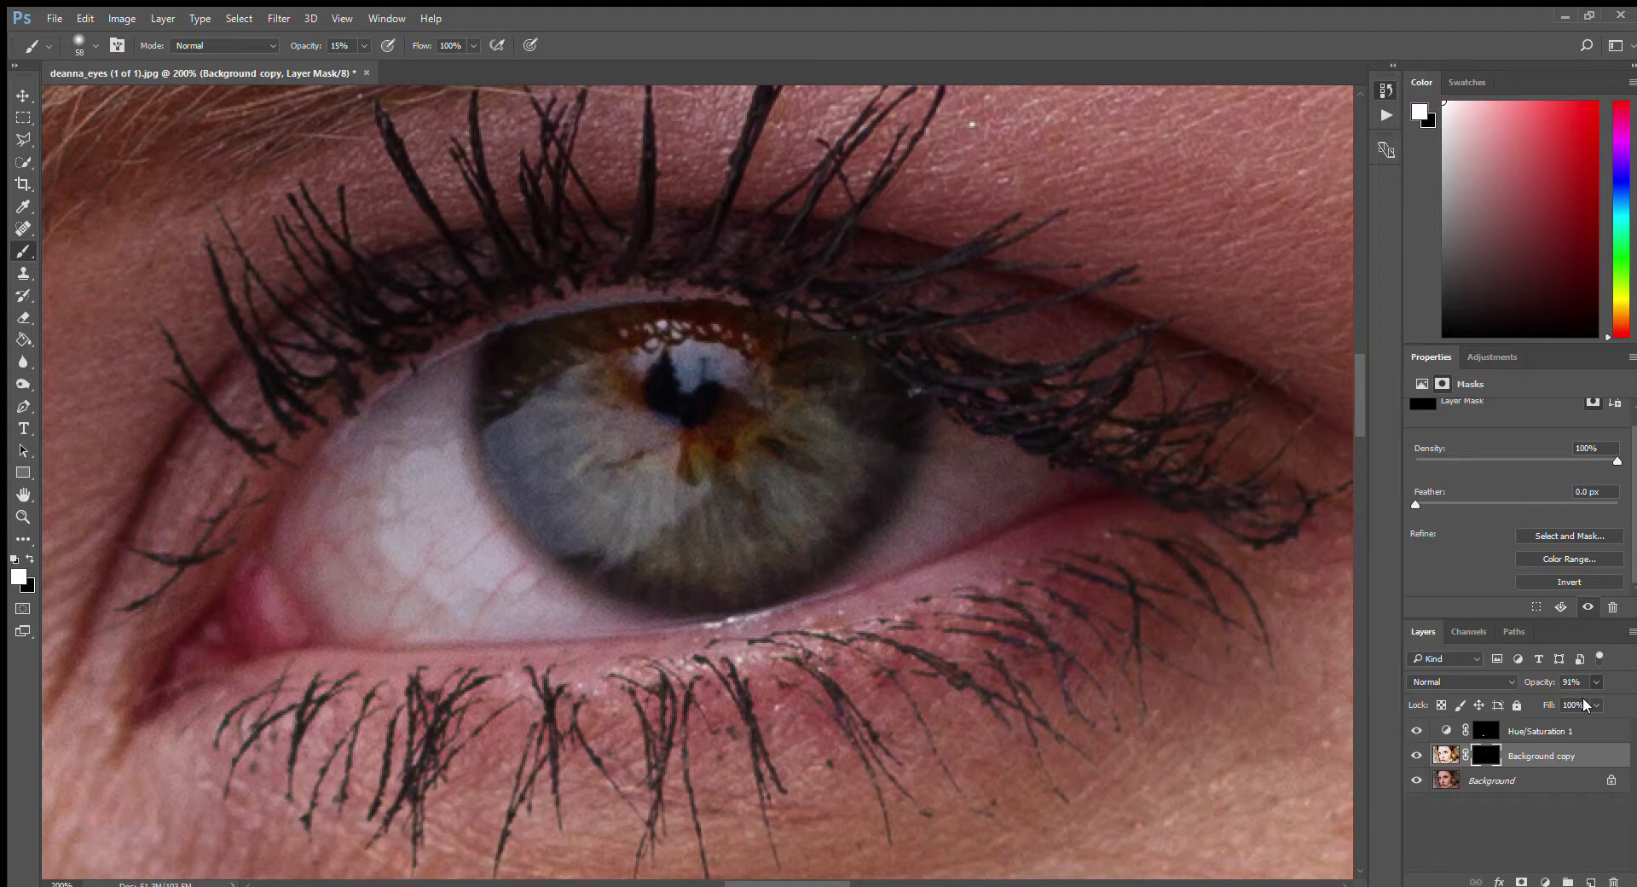
left_click_drag(1590, 699, 1562, 709)
- Paint white on the mask over the farther eye's iris at 15% brush opacity, and check the whole portrait
left_click_drag(778, 883, 586, 884)
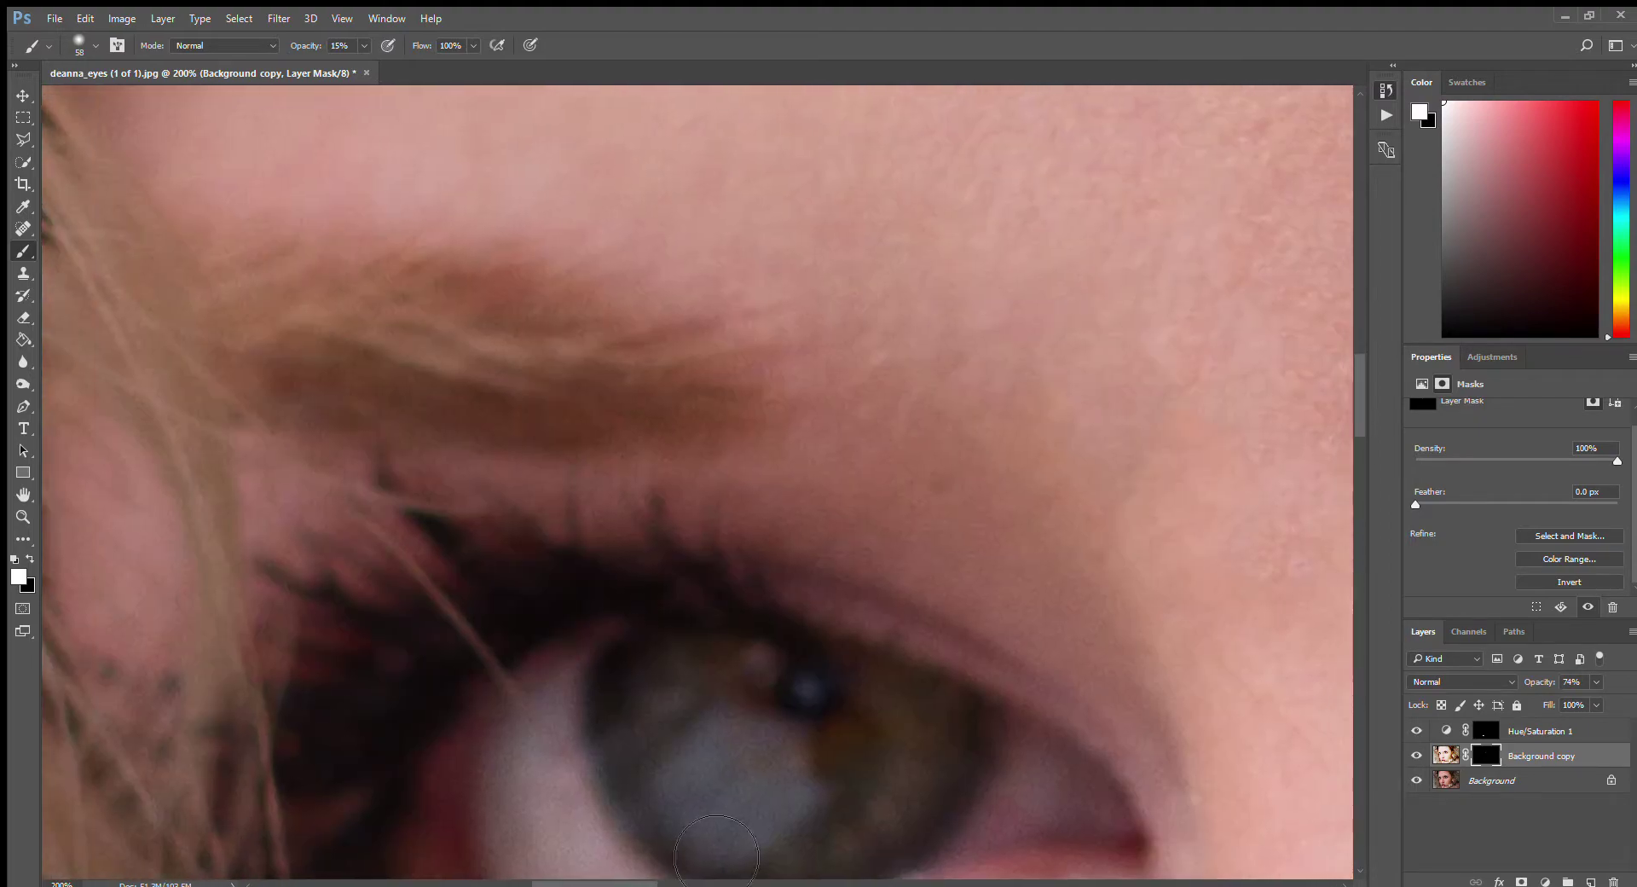
scroll(802, 767, "down", 2)
mouse_move(736, 665)
left_mouse_down()
mouse_move(754, 706)
mouse_move(885, 719)
mouse_move(918, 668)
mouse_move(874, 702)
mouse_move(752, 660)
mouse_move(749, 625)
mouse_move(734, 656)
mouse_move(769, 735)
mouse_move(943, 732)
mouse_move(953, 670)
mouse_move(896, 750)
mouse_move(724, 729)
mouse_move(725, 625)
mouse_move(893, 717)
mouse_move(897, 657)
left_mouse_up()
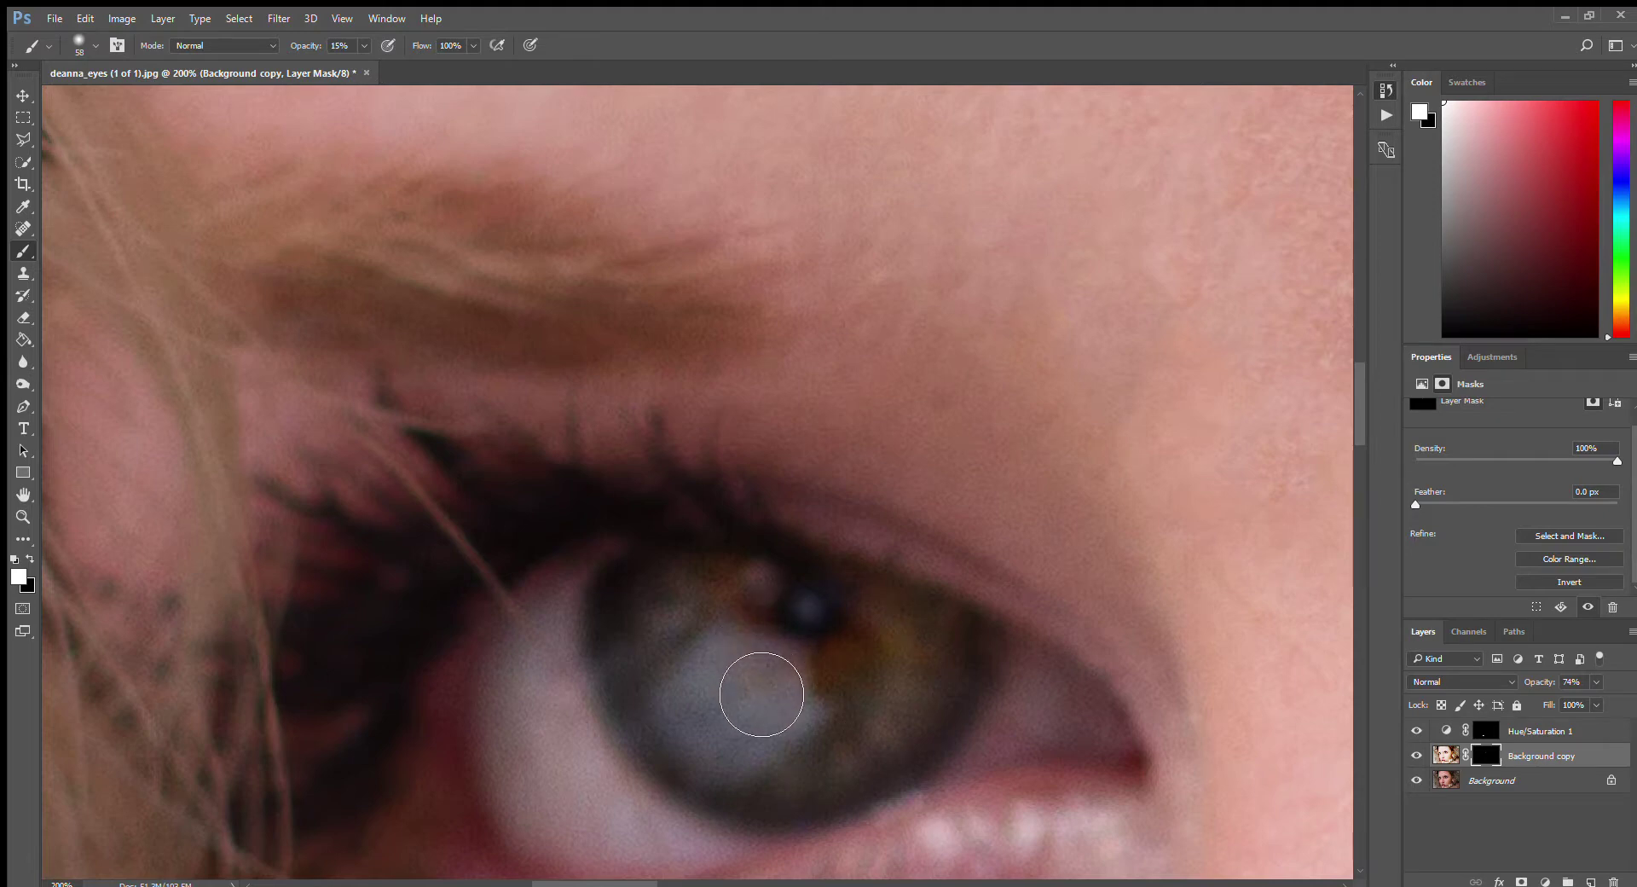
double_click(23, 517)
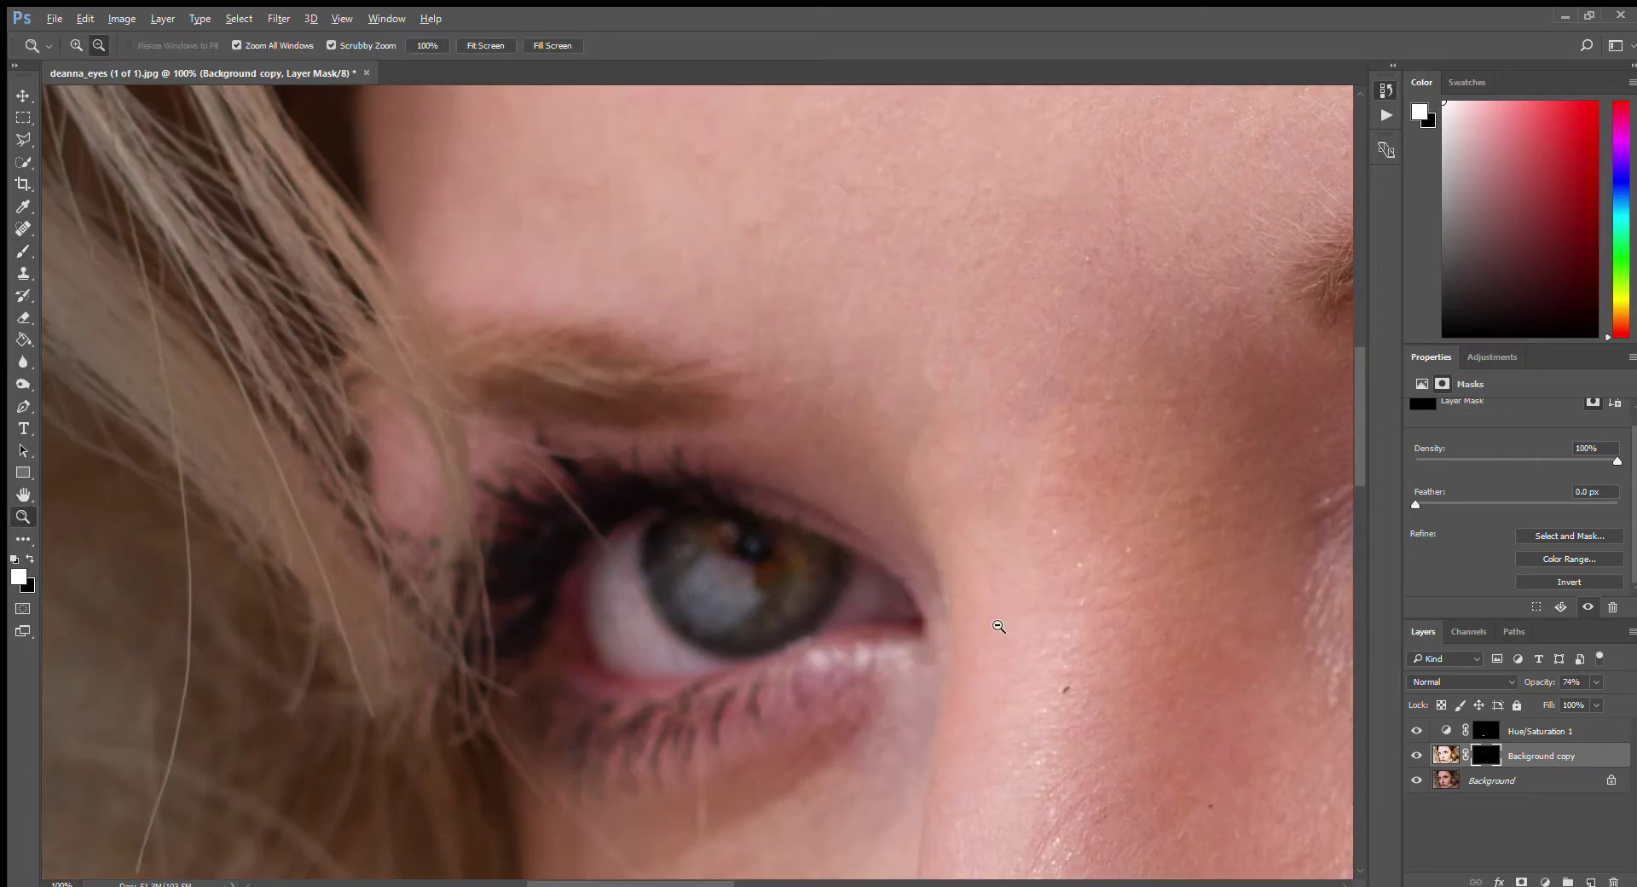
left_click(1133, 663, "alt")
left_click(1132, 665, "alt")
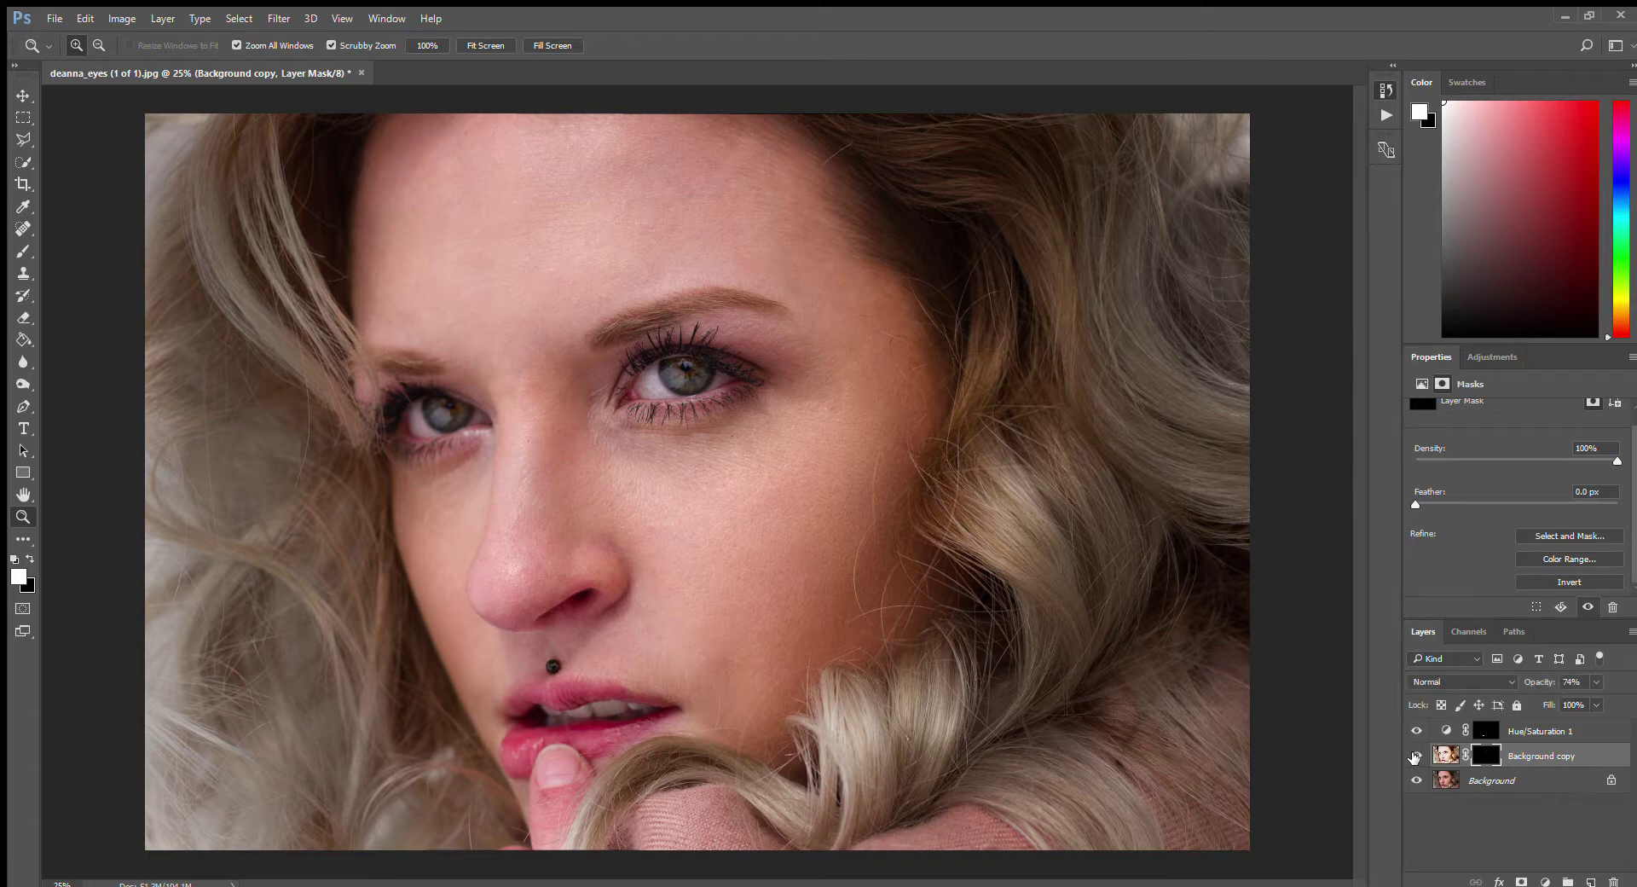
key("alt")
left_click(853, 555, "alt")
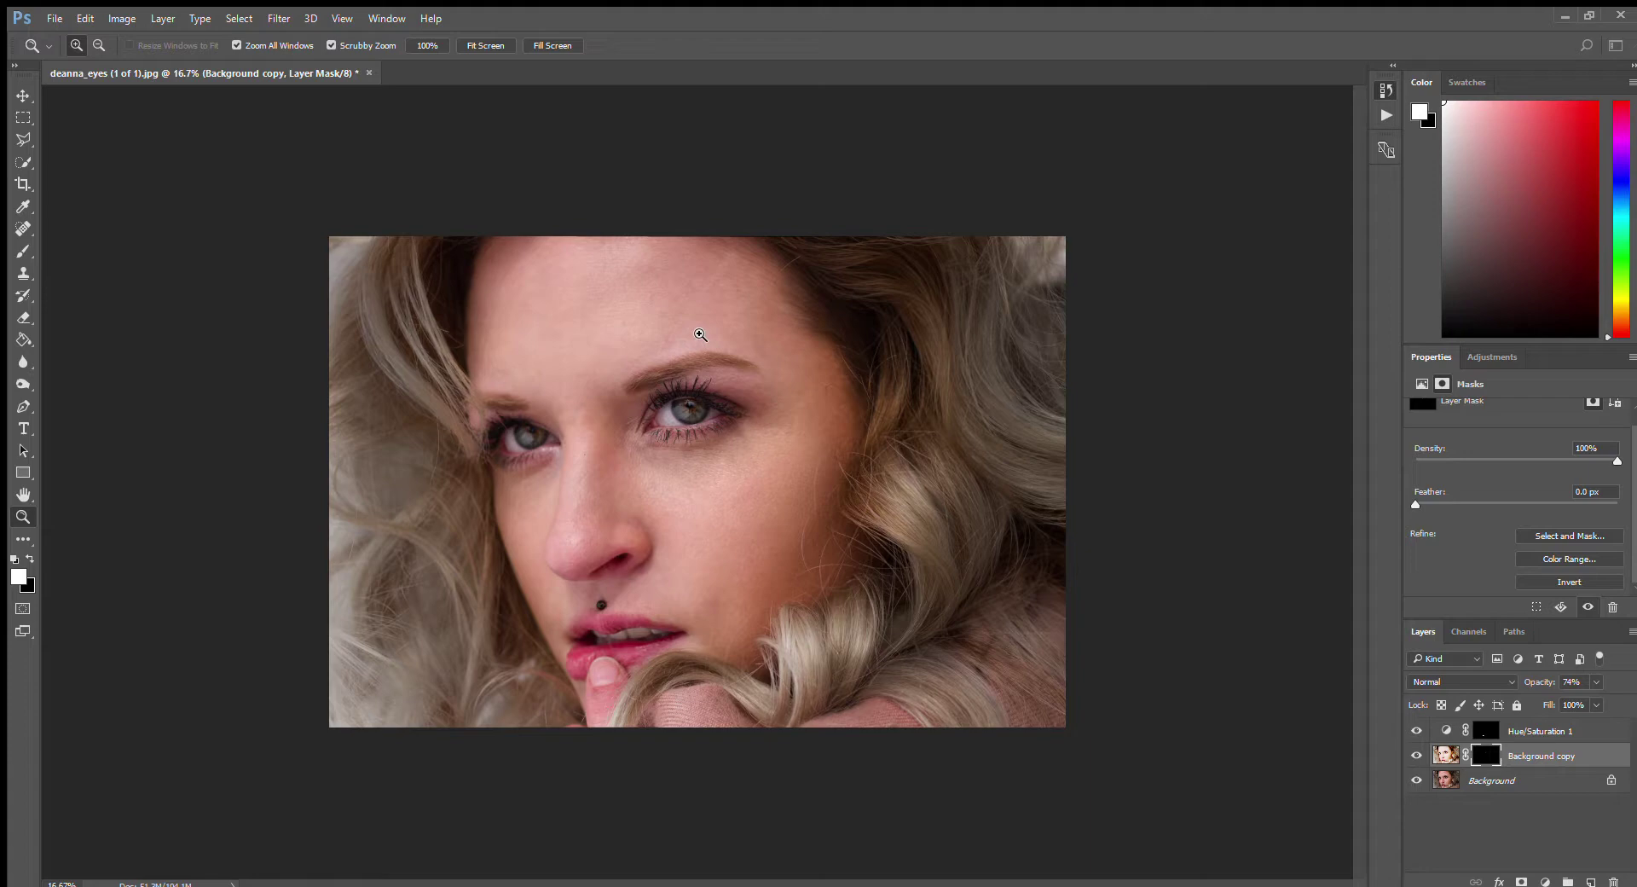
- Heal the dry patches and fine hair line on the lower lip of the Background layer with a 20 px content-aware Spot Healing Brush
left_click(699, 334)
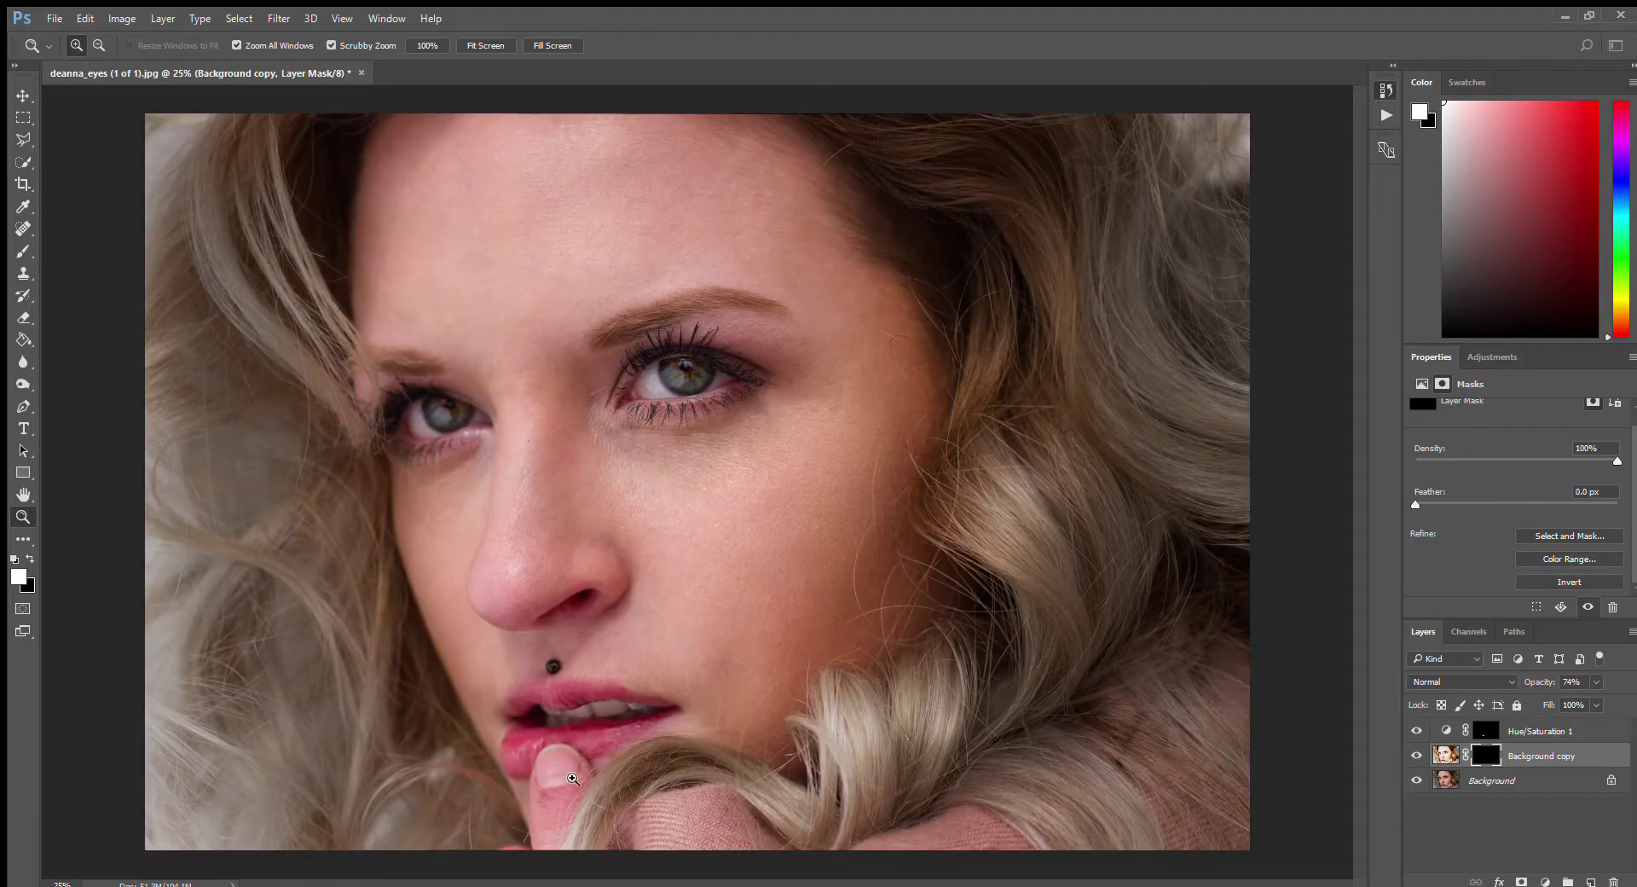
double_click(614, 750)
left_click(801, 88)
scroll(803, 145, "up", 3)
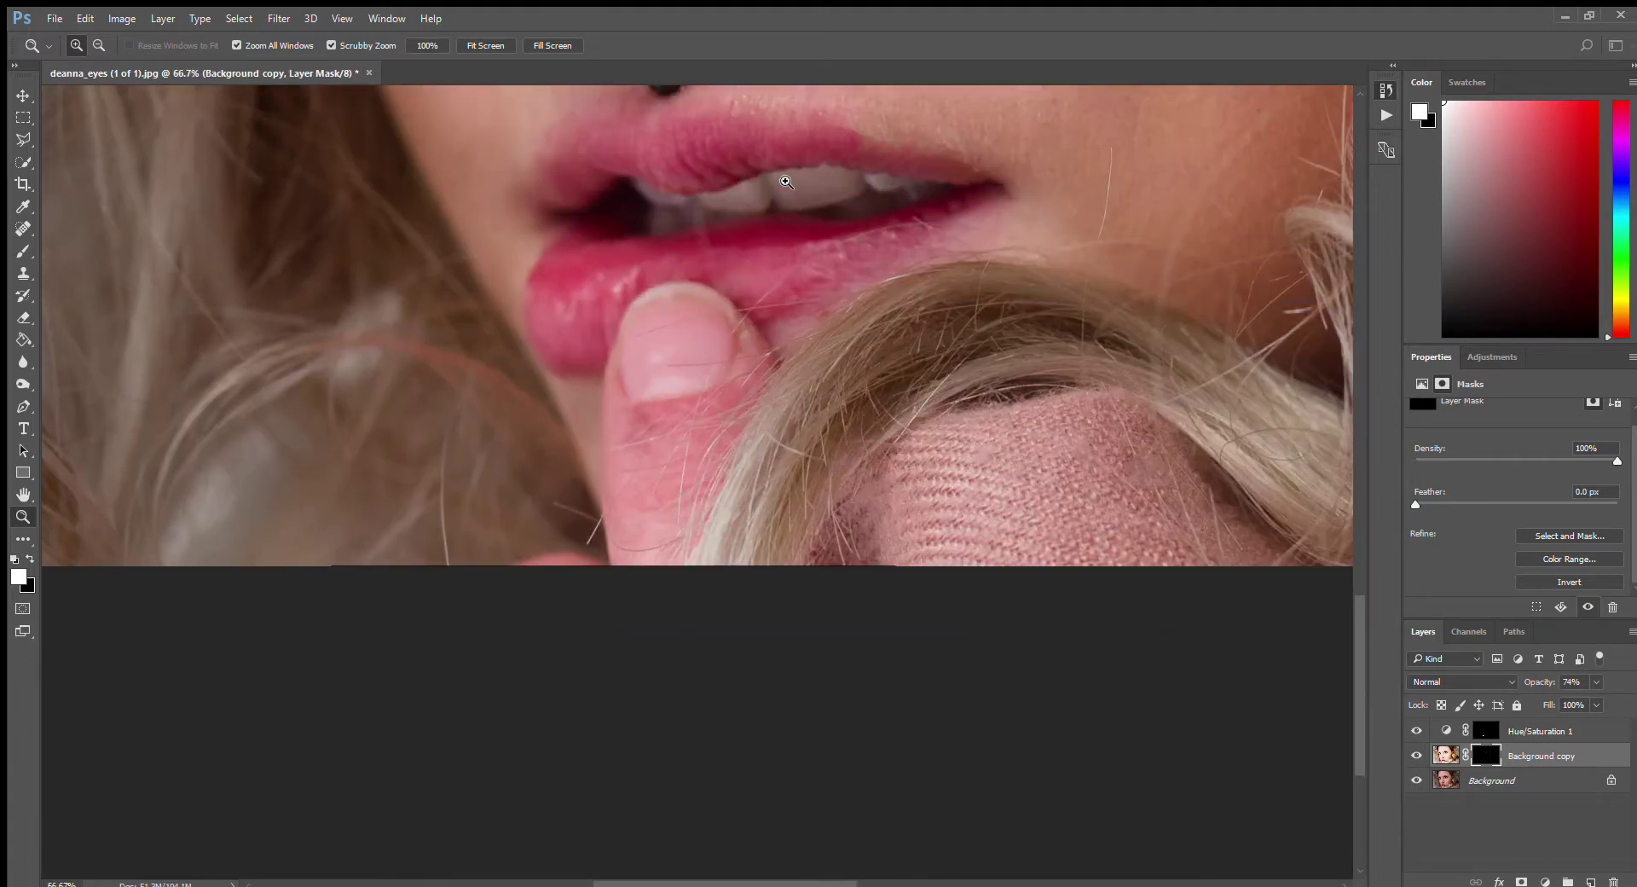
left_click(786, 182)
scroll(786, 182, "up", 2)
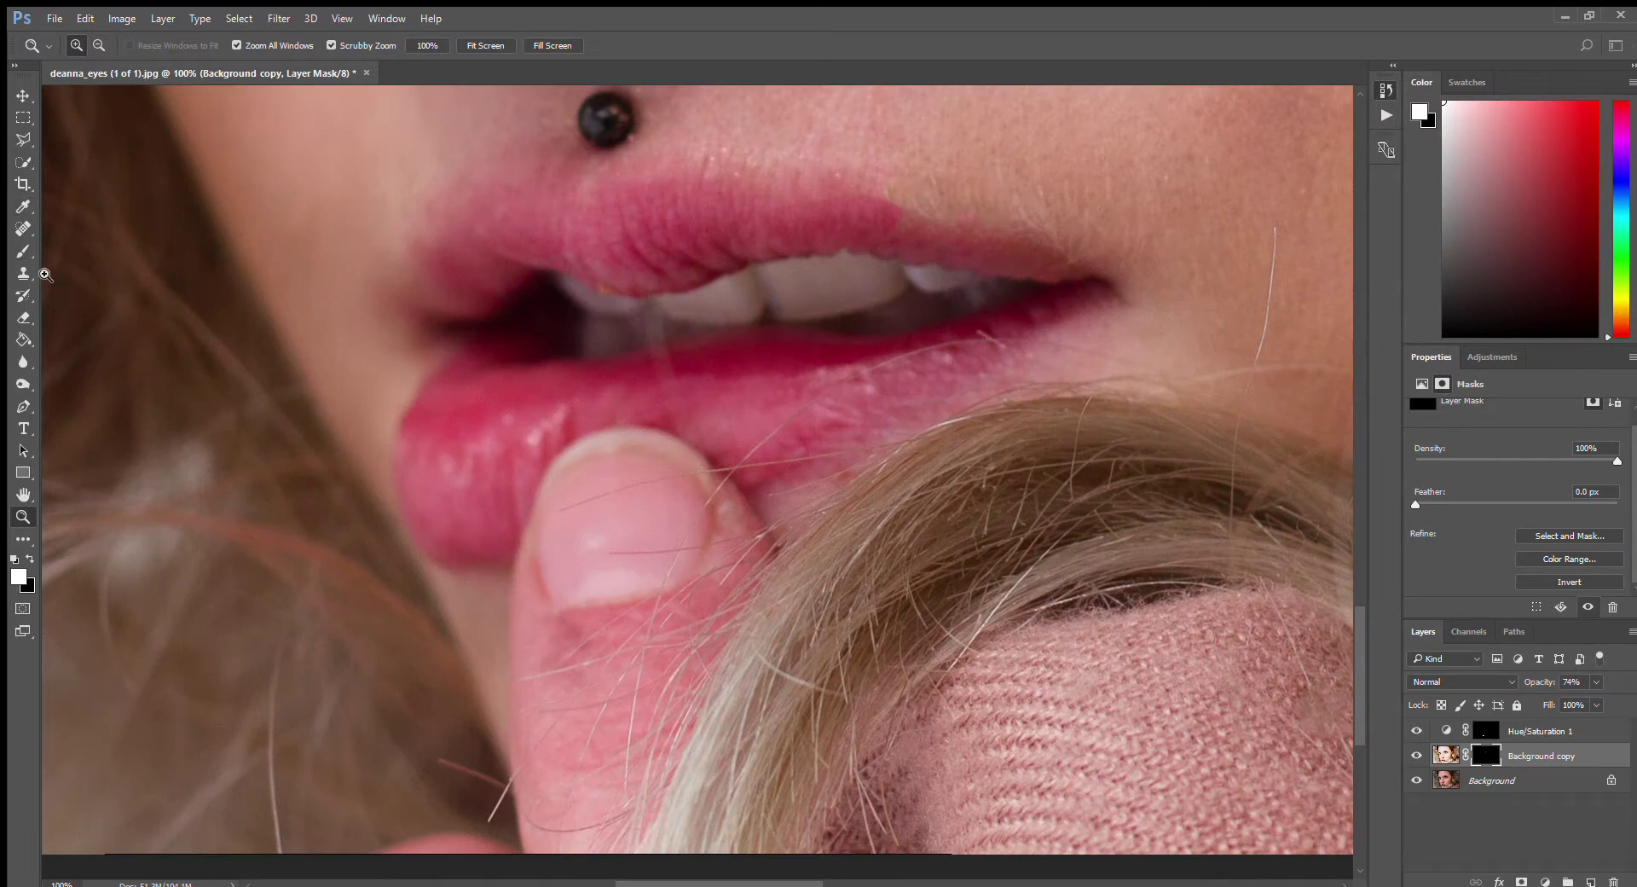
left_click(1440, 778)
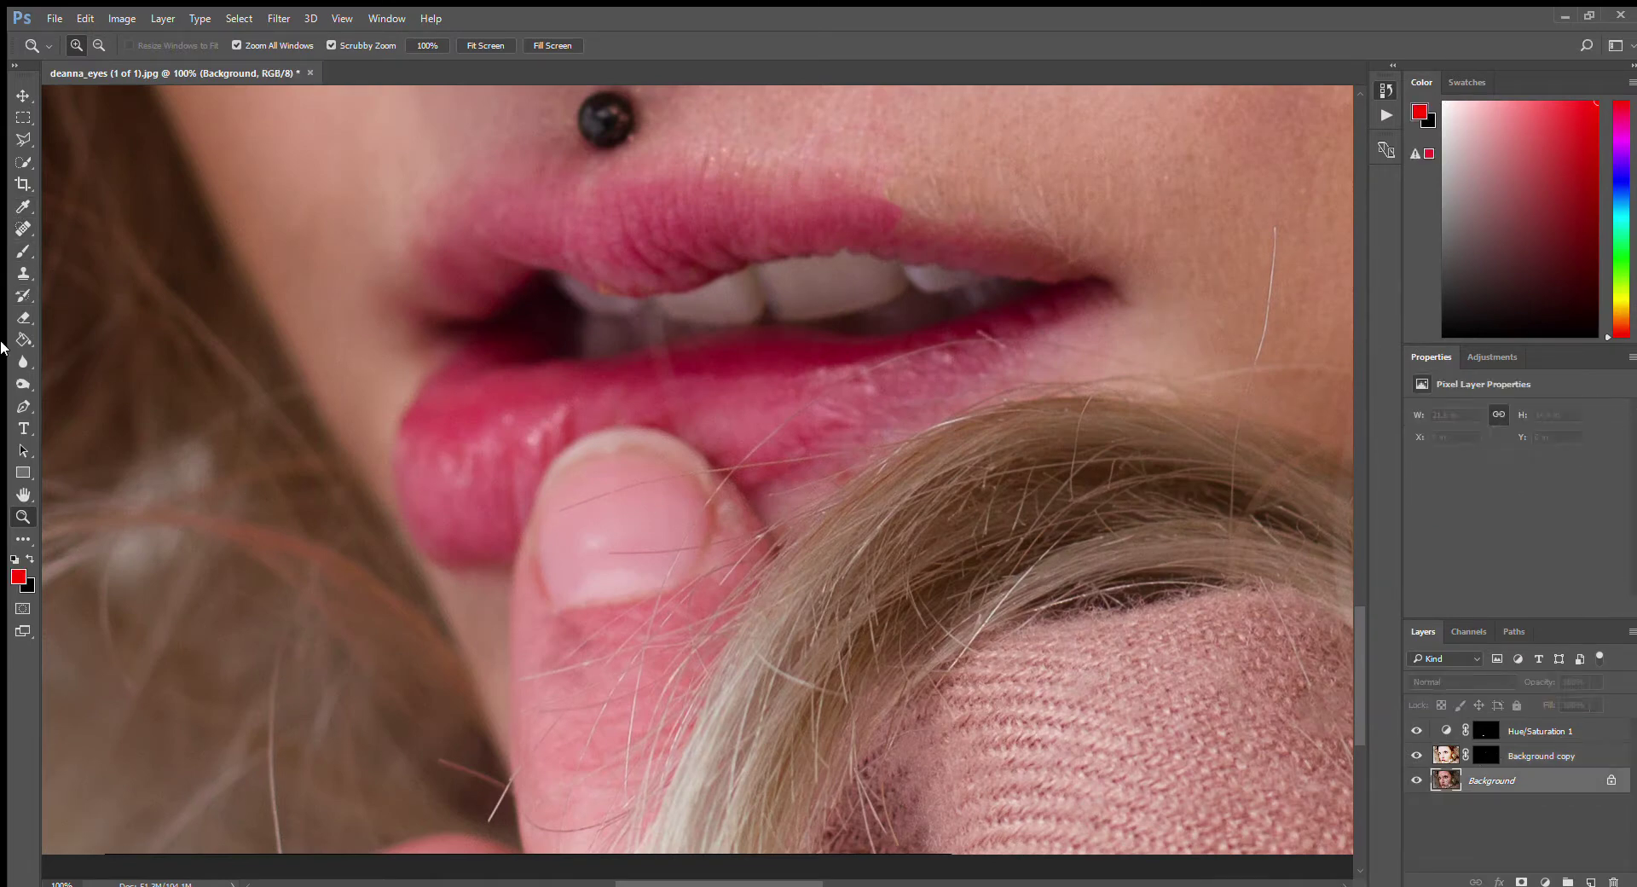
left_click(23, 229)
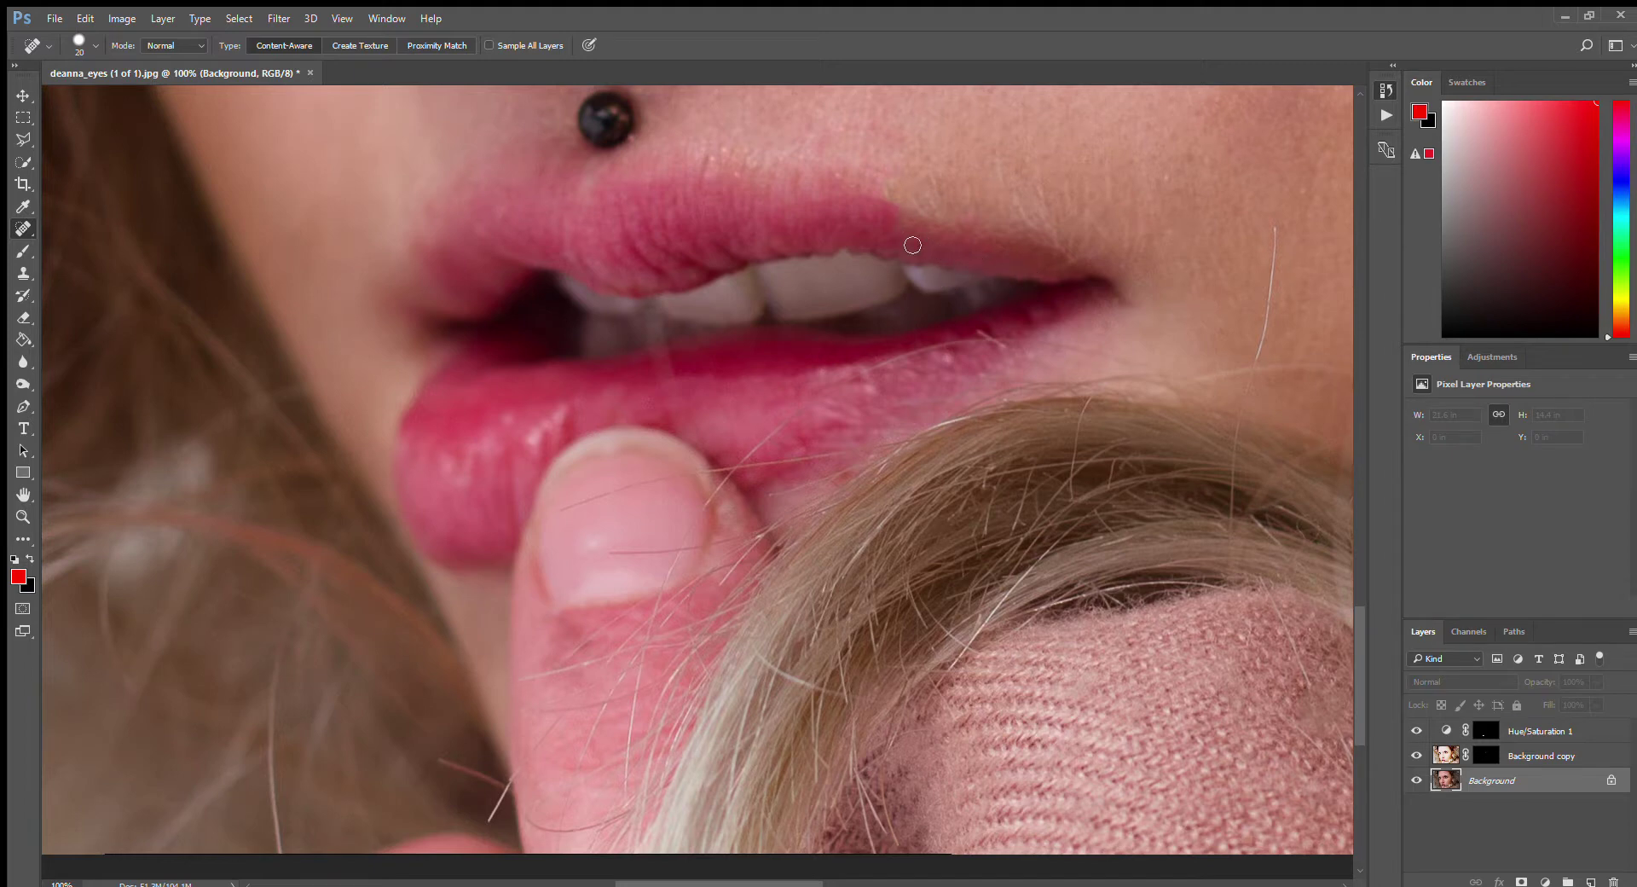
left_click(980, 339)
mouse_move(752, 454)
left_mouse_down()
mouse_move(886, 366)
mouse_move(1034, 339)
mouse_move(958, 351)
left_mouse_up()
left_click(844, 379)
mouse_move(948, 352)
left_mouse_down()
mouse_move(838, 382)
mouse_move(799, 415)
left_mouse_up()
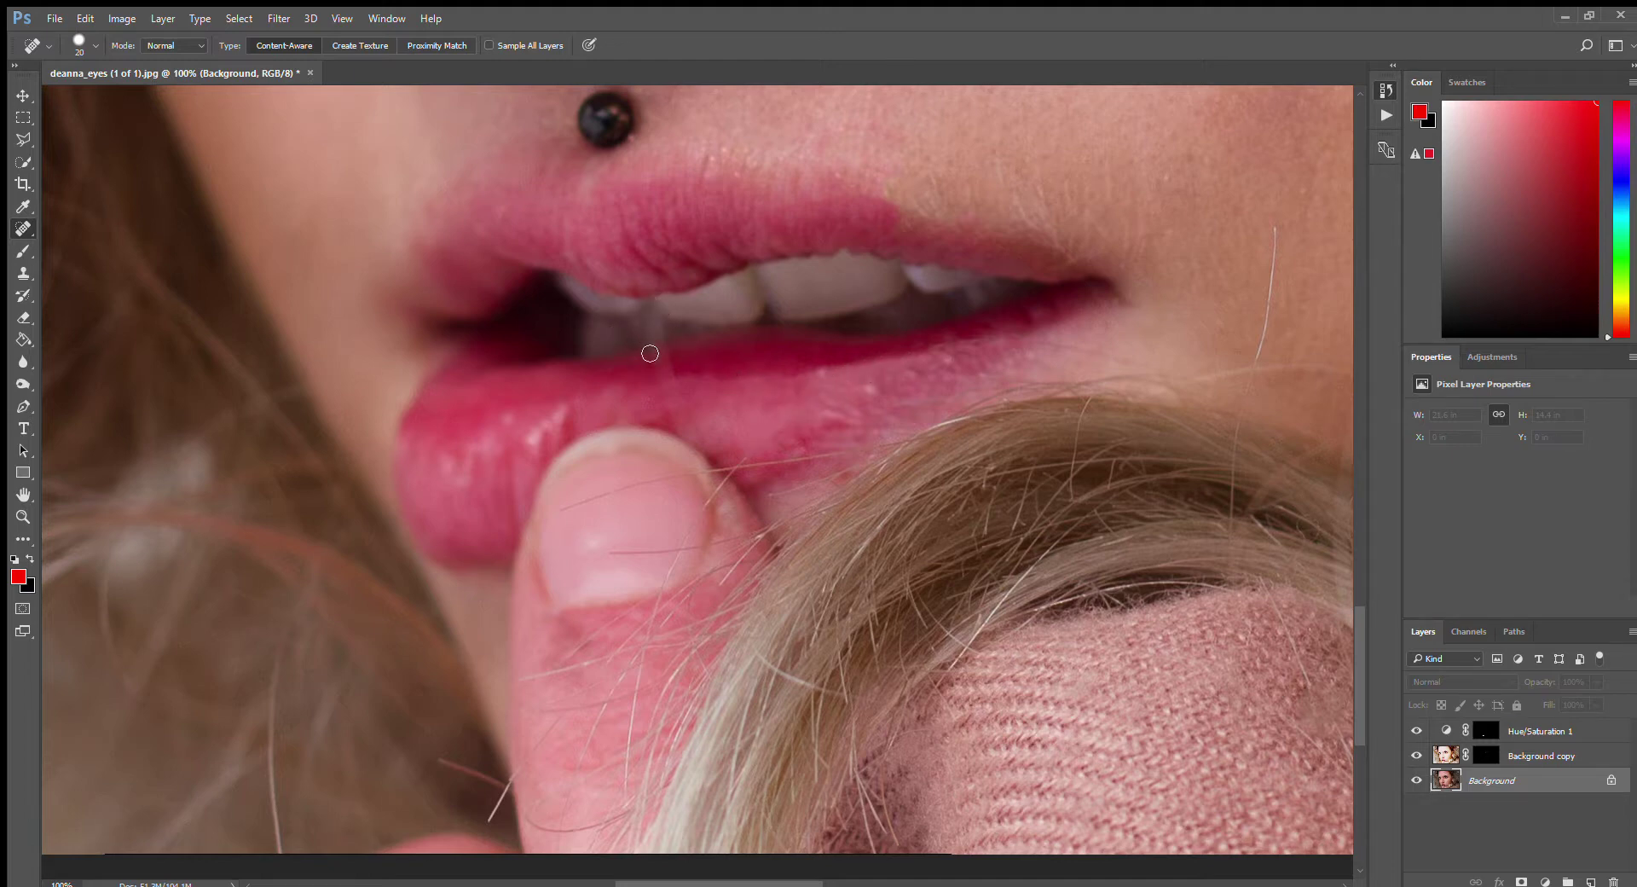
left_click_drag(682, 426, 673, 371)
- Burn the shadows along the nearer eyebrow and around both eyes' lashes on the Background layer, using an 80 px brush at 6% exposure
scroll(739, 500, "up", 8)
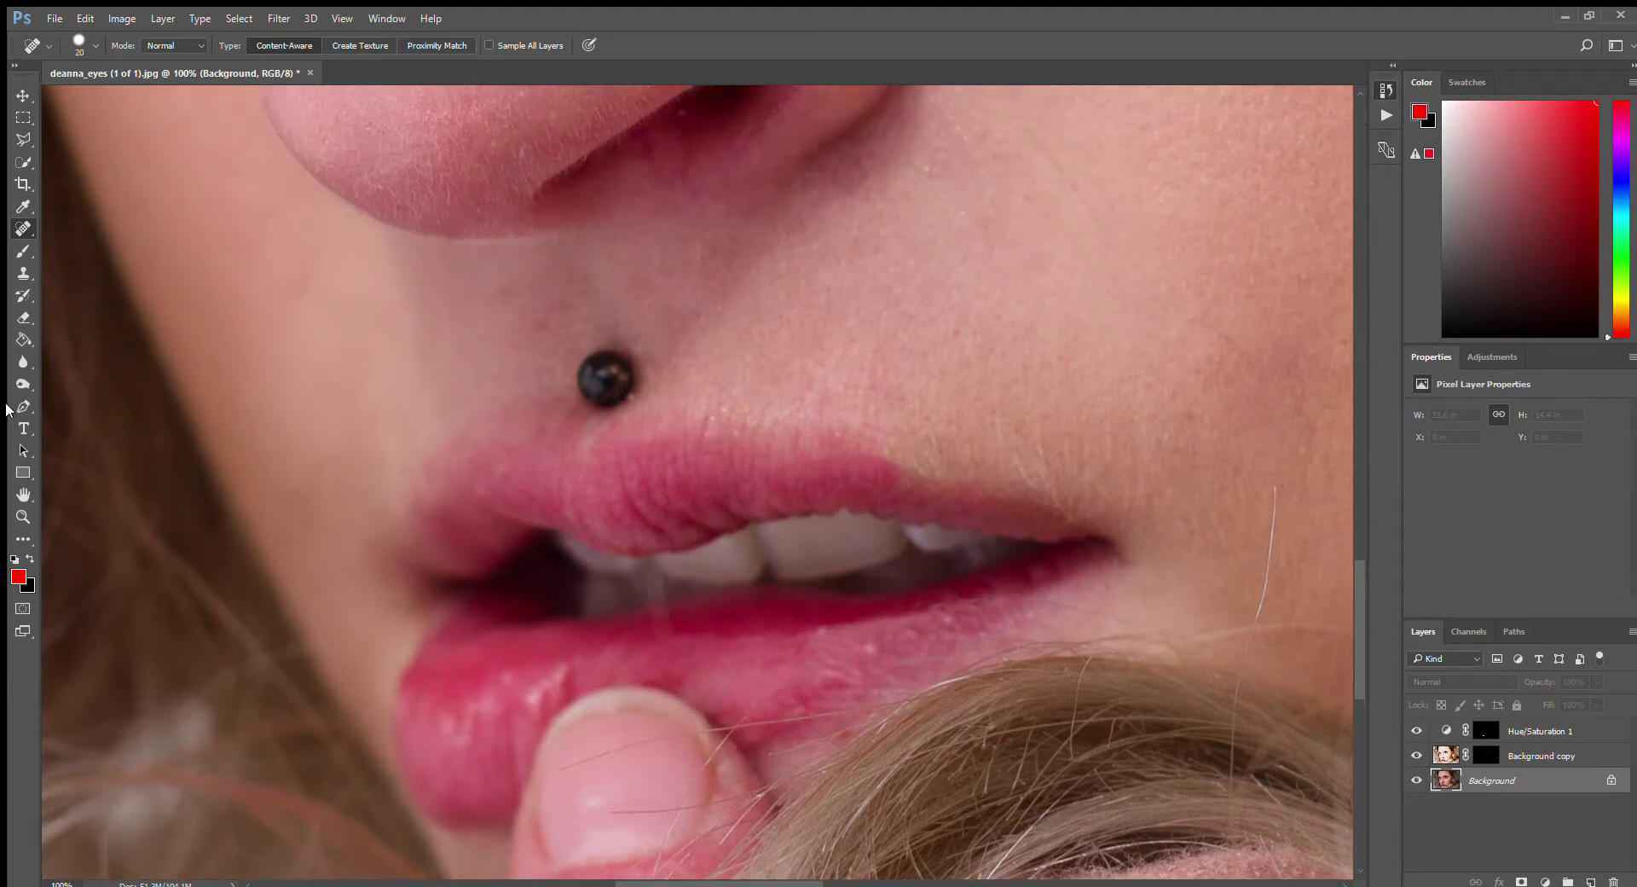
left_click(23, 520)
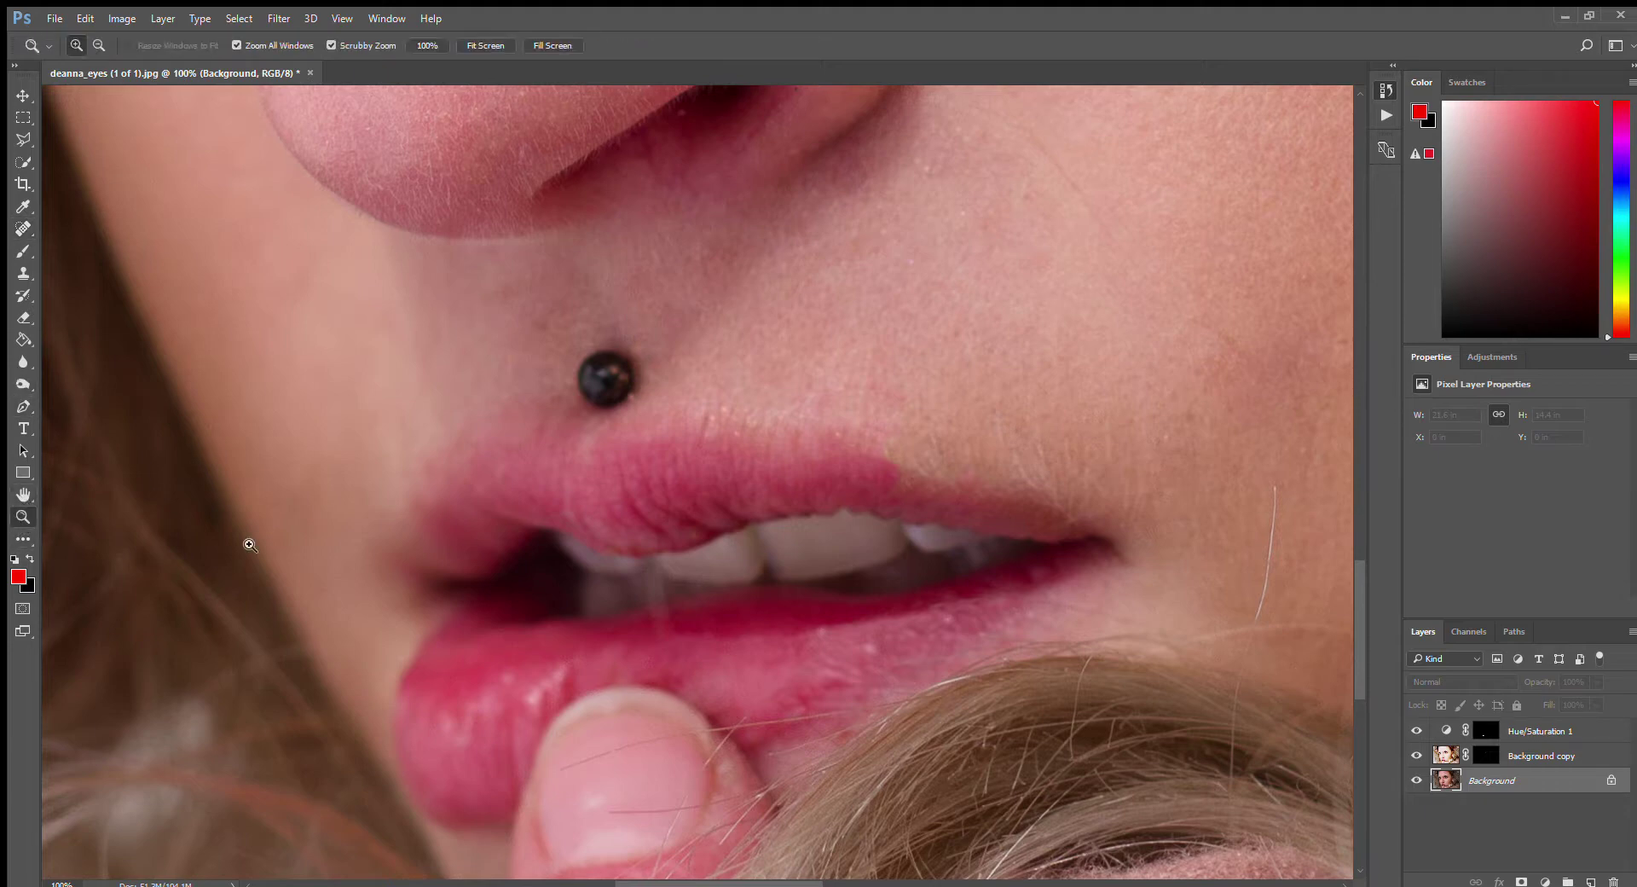
left_click(741, 610, "alt")
left_click(741, 609, "alt")
left_click(741, 609, "alt")
left_click(741, 610, "alt")
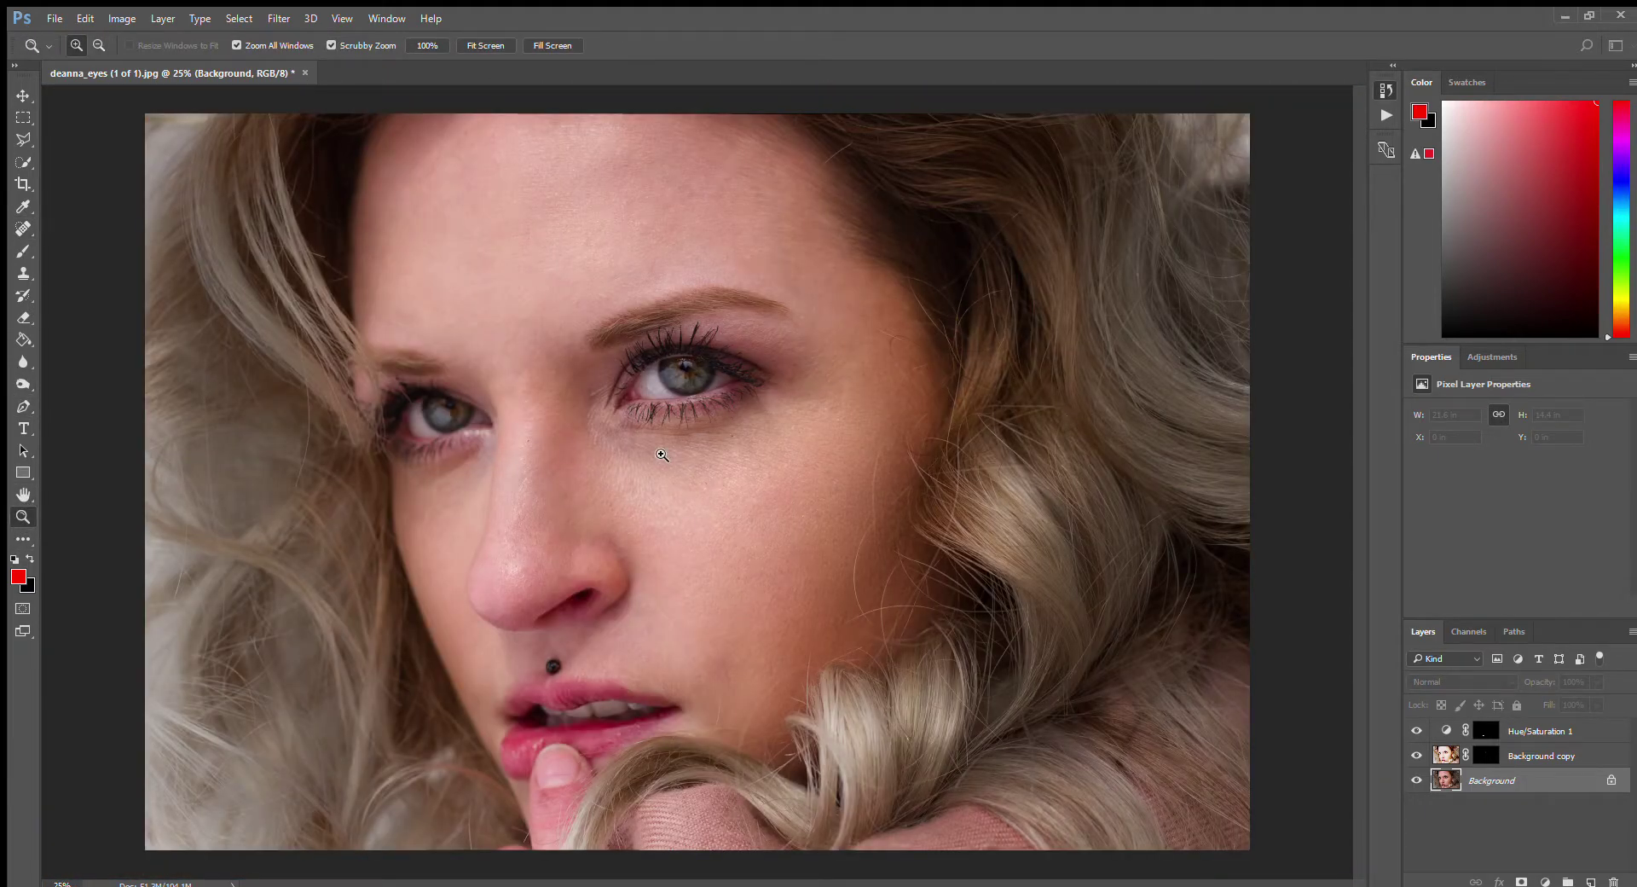
left_click(612, 361)
left_click(612, 362)
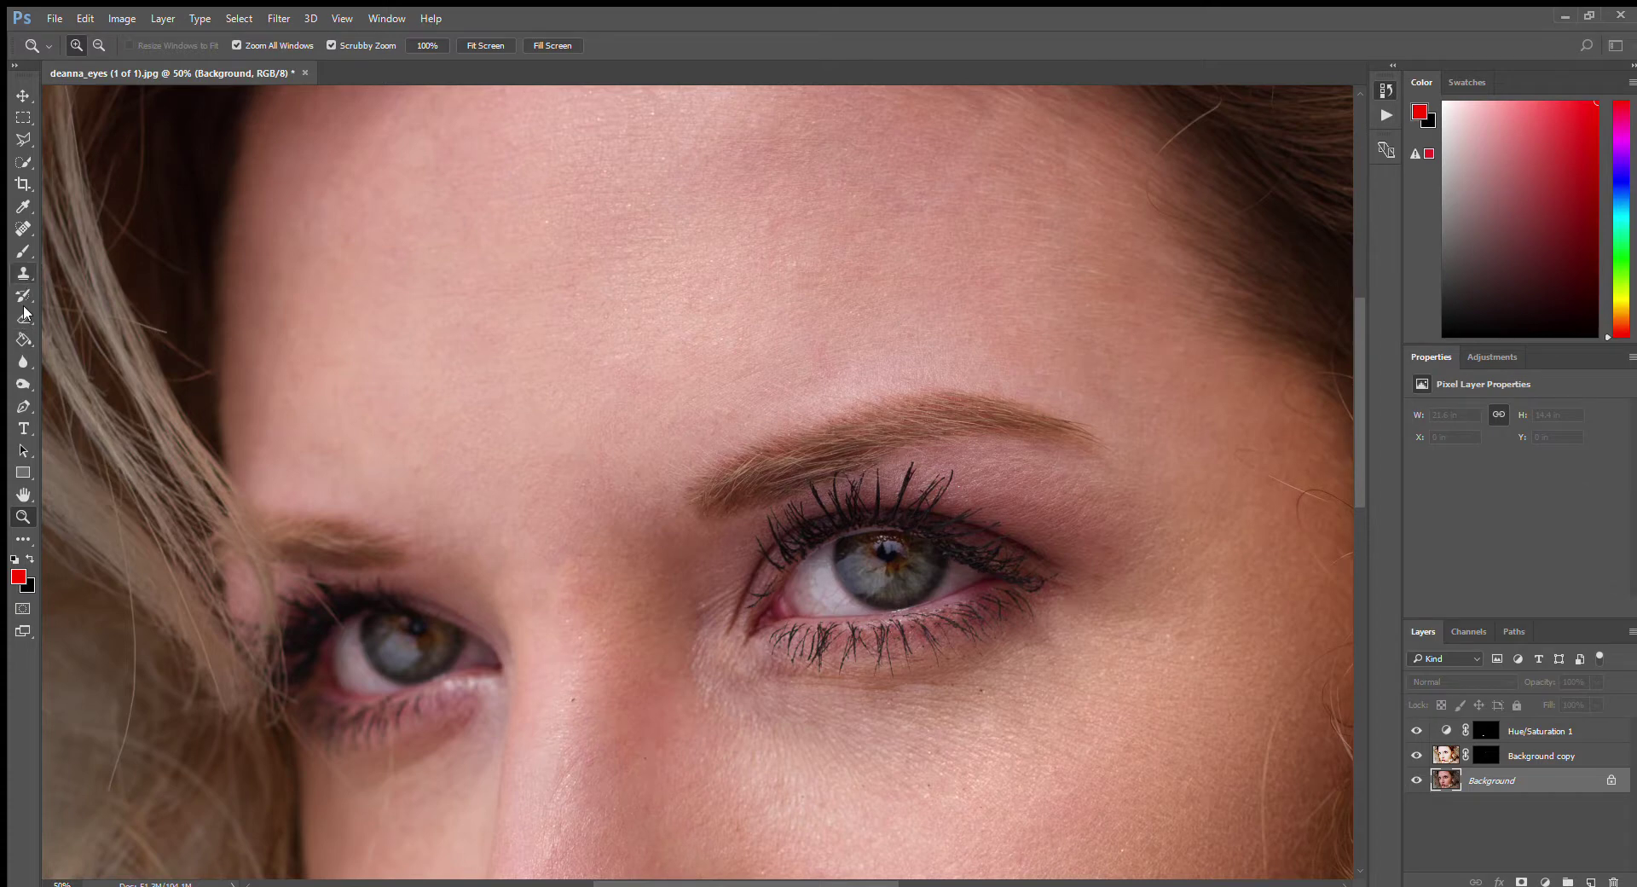
left_click(23, 384)
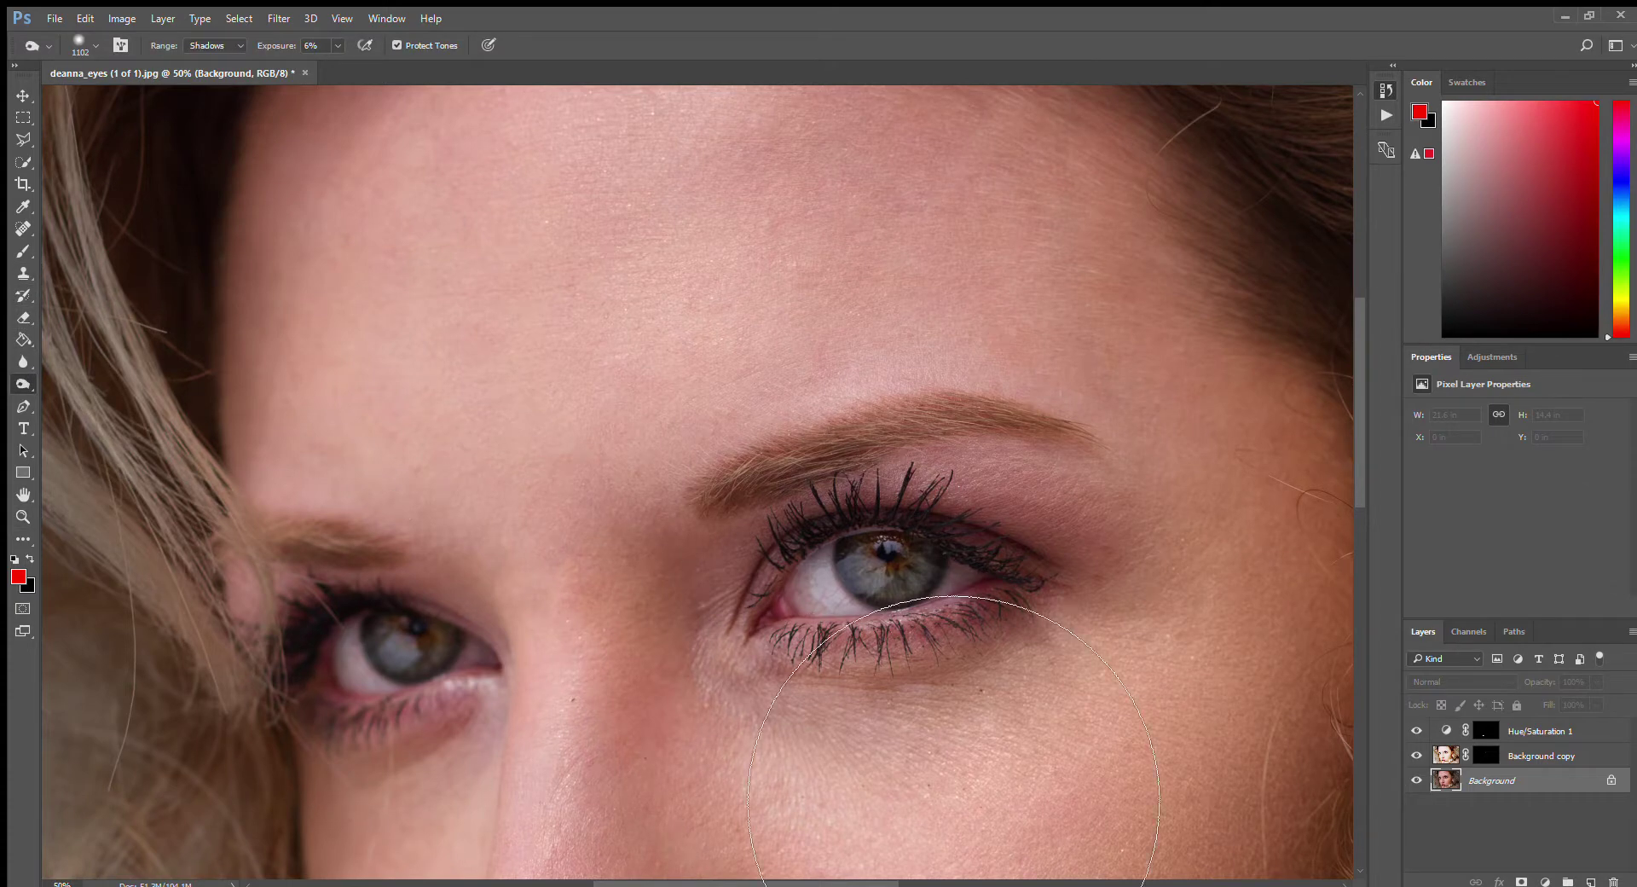
key("bracketleft")
key("bracketleft")
key("bracketleft")
key("bracketleft")
key("bracketleft")
key("bracketleft")
key("bracketleft")
key("bracketleft")
key("bracketleft")
key("bracketleft")
key("bracketleft")
key("bracketleft")
key("bracketleft")
key("bracketleft")
key("bracketleft")
key("bracketleft")
mouse_move(763, 502)
left_mouse_down()
mouse_move(731, 508)
mouse_move(768, 471)
mouse_move(912, 433)
mouse_move(1171, 456)
left_mouse_up()
mouse_move(758, 630)
left_mouse_down()
mouse_move(812, 544)
mouse_move(937, 525)
left_mouse_up()
left_click_drag(1017, 602, 1060, 575)
mouse_move(338, 729)
left_mouse_down()
mouse_move(470, 689)
mouse_move(483, 636)
mouse_move(364, 607)
mouse_move(303, 646)
mouse_move(296, 657)
mouse_move(413, 603)
mouse_move(478, 620)
left_mouse_up()
- Set the opacity of the Background copy layer to 100% to strengthen the iris brightening
left_click(1539, 755)
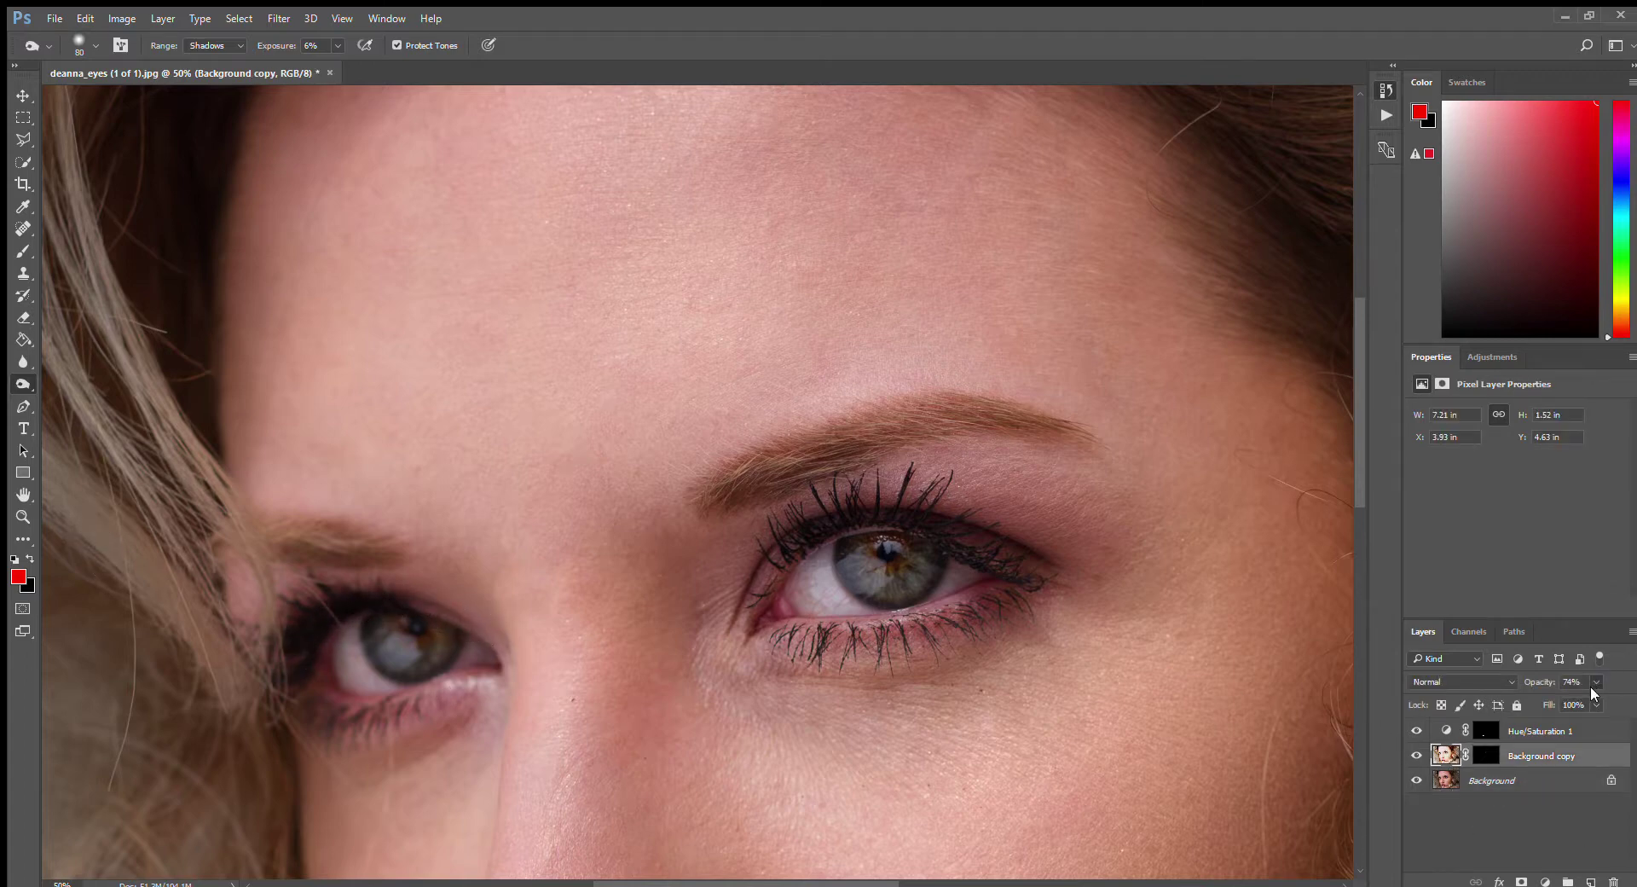
left_click_drag(1596, 681, 1632, 719)
- View the whole portrait and compare the retouch with the original by reverting the file and undoing the revert
left_click(20, 516)
left_click(1121, 733, "alt")
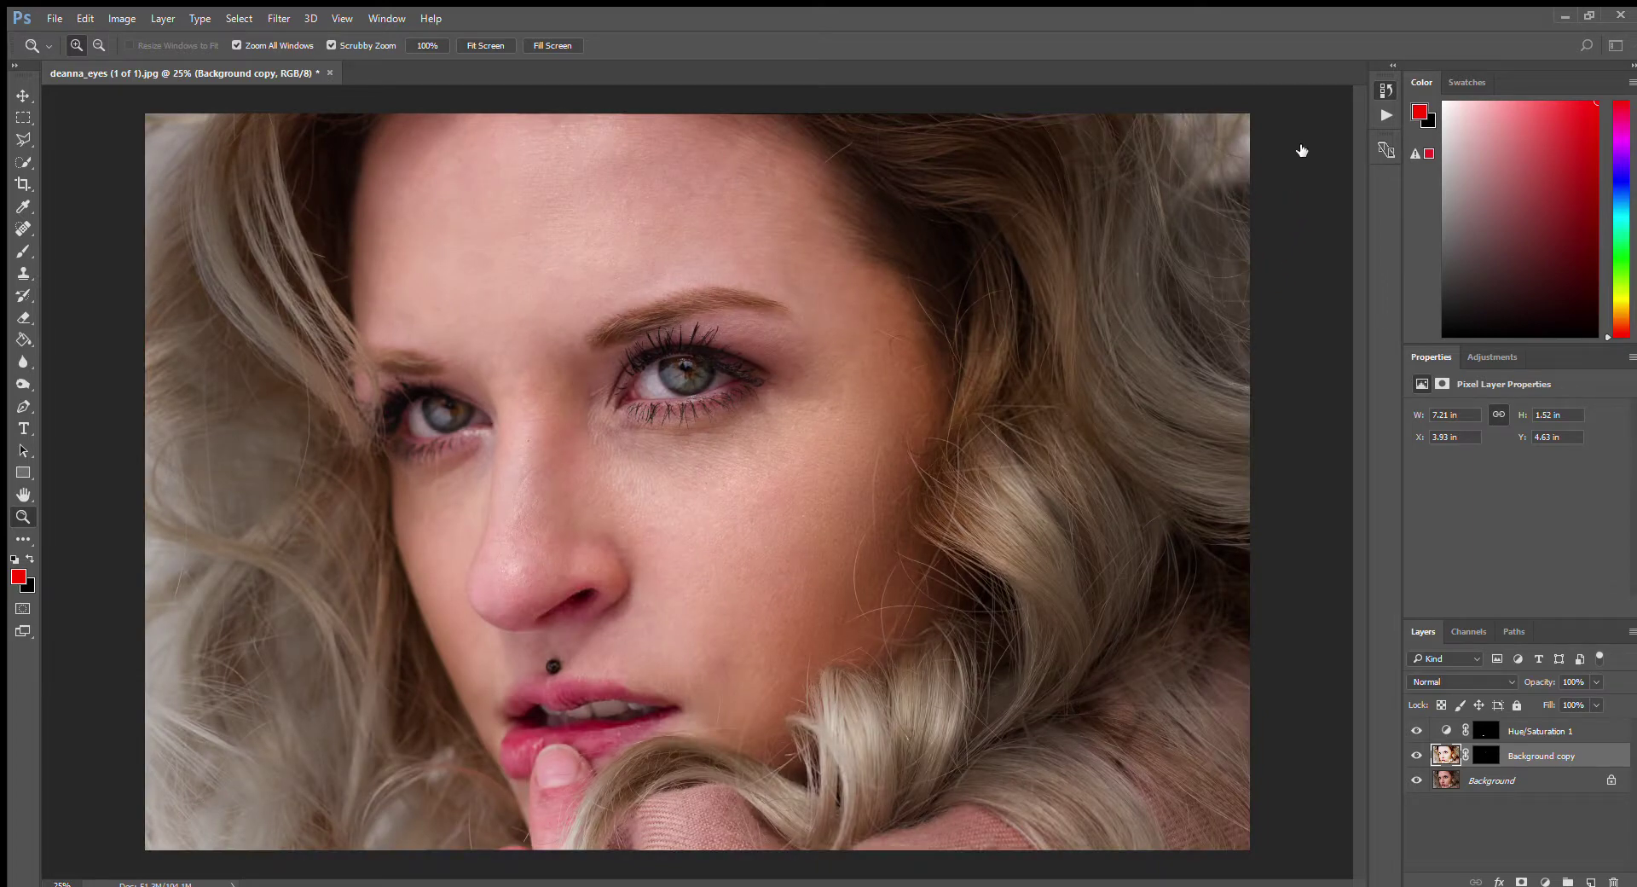
key("F12")
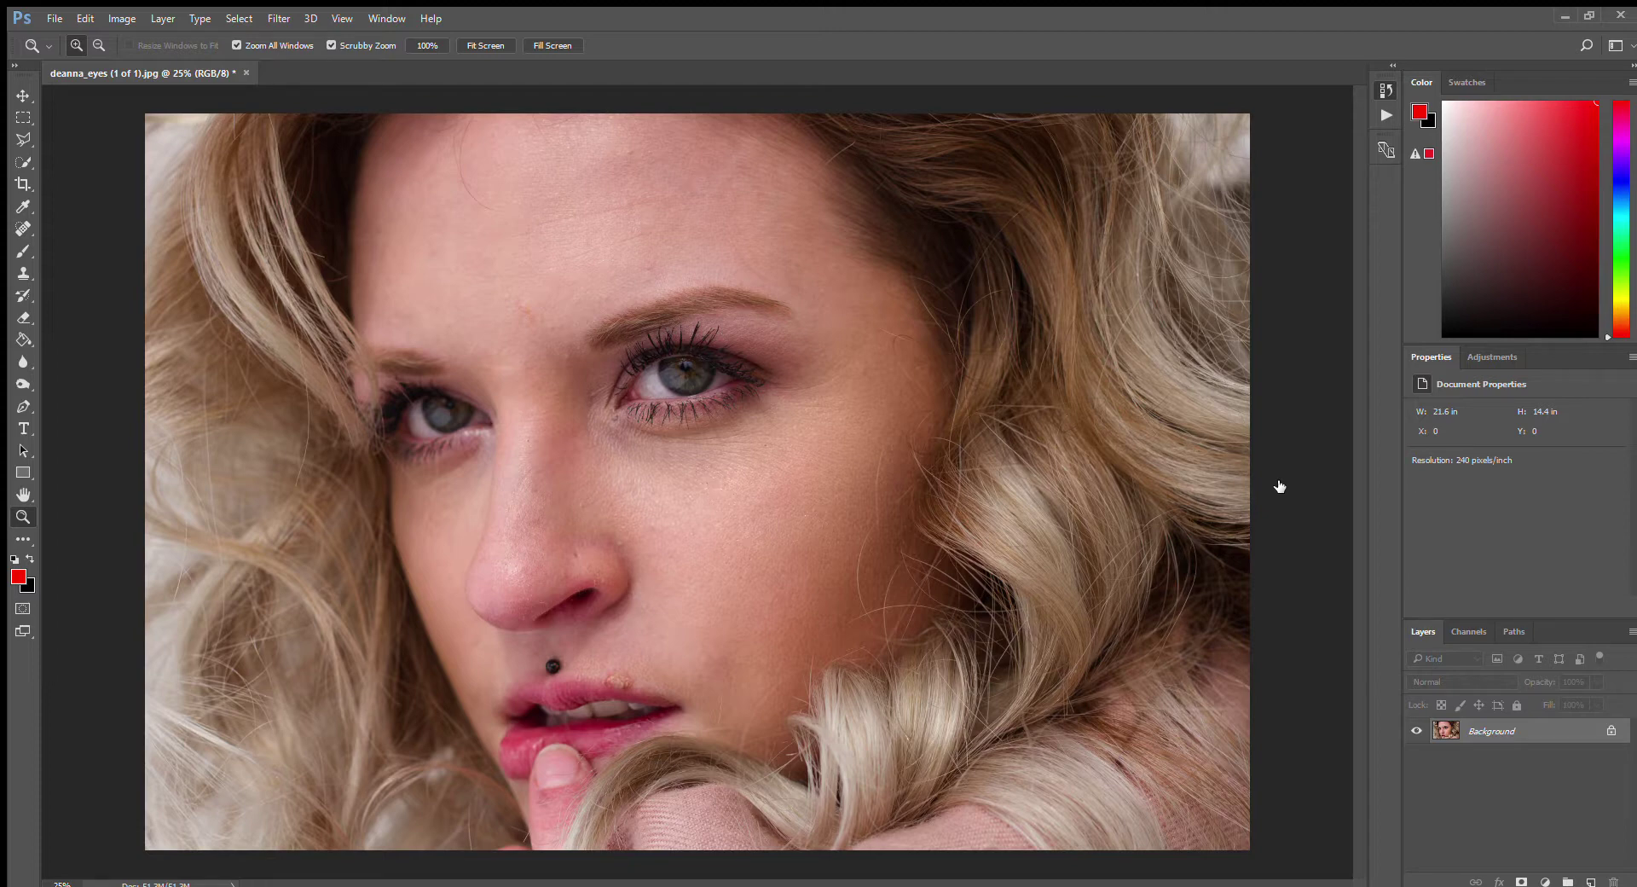
key("ctrl+z")
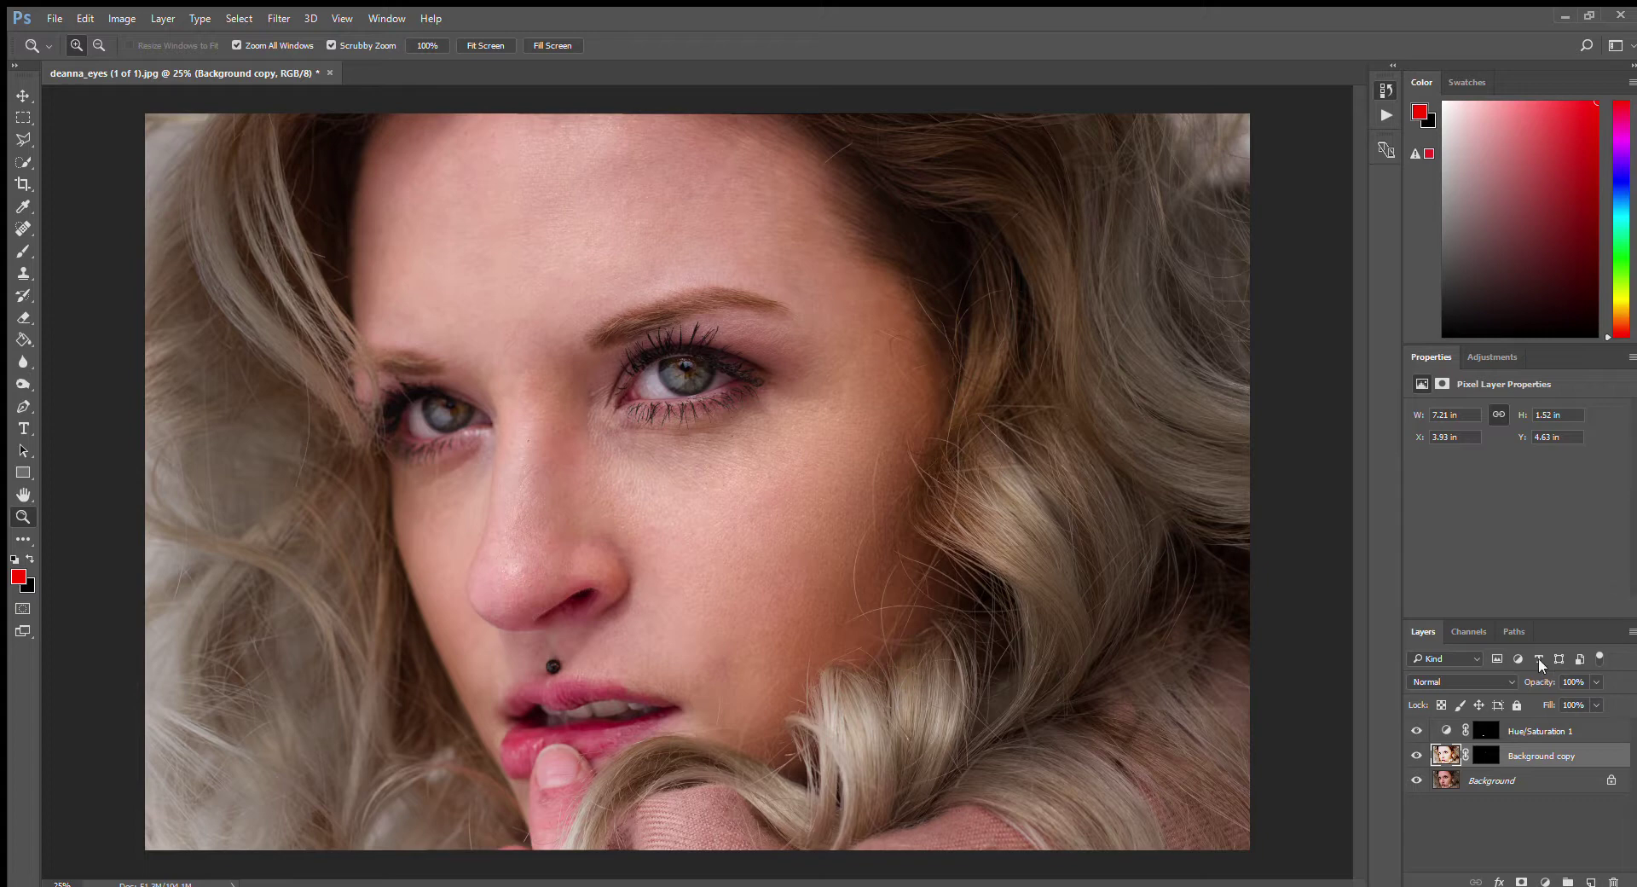
- Merge all visible layers into a single Background layer and save the JPEG before quitting the program
key("ctrl+shift+e")
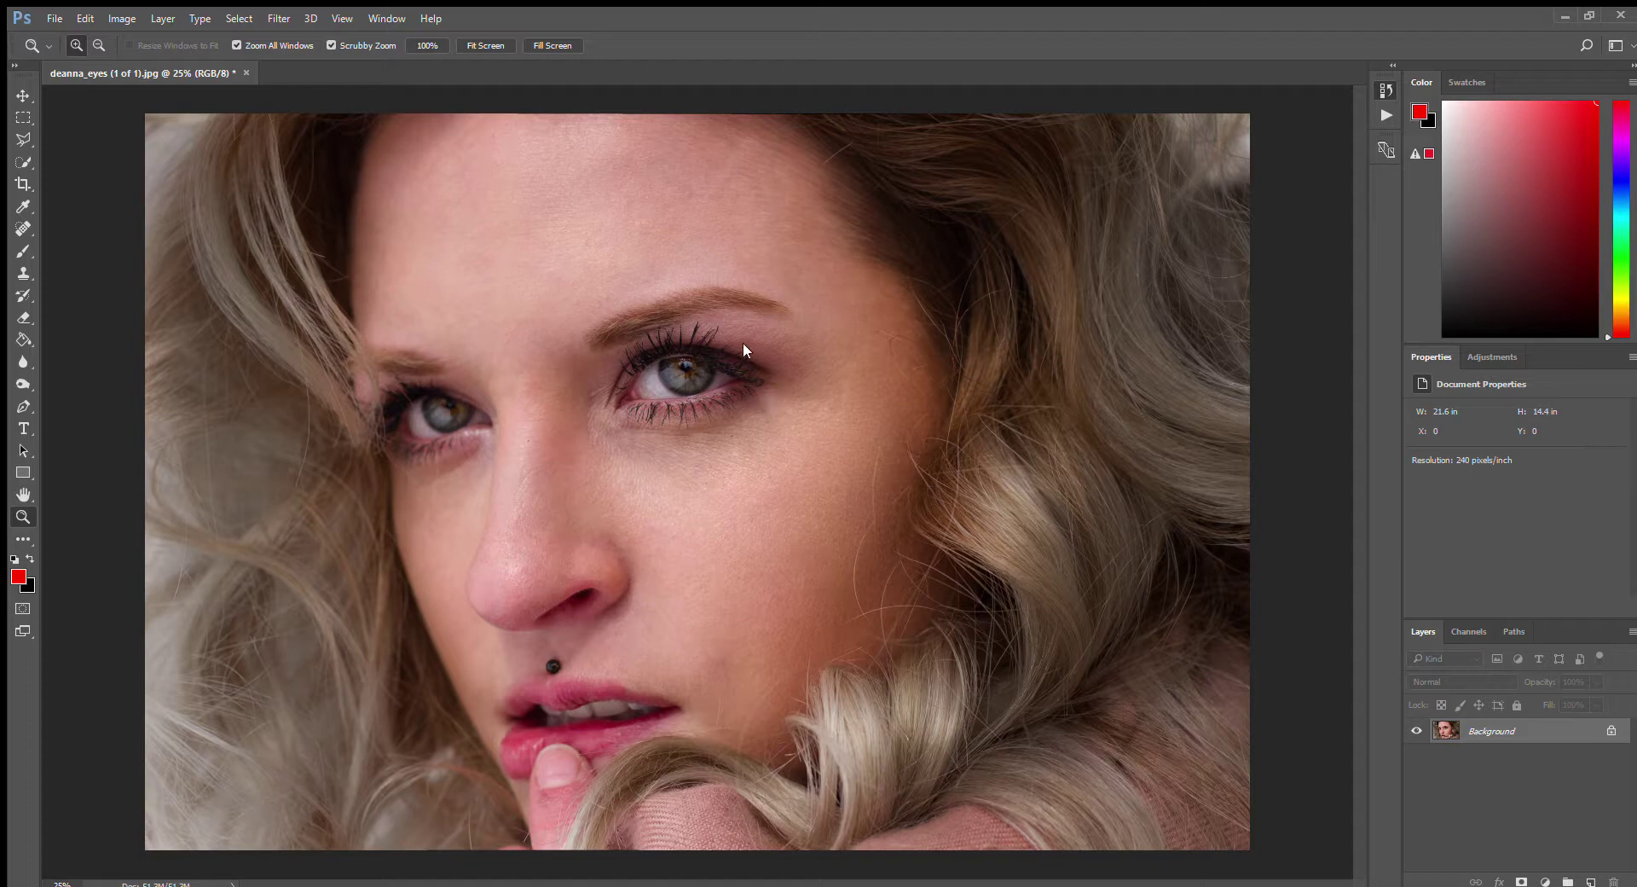
key("ctrl+s")
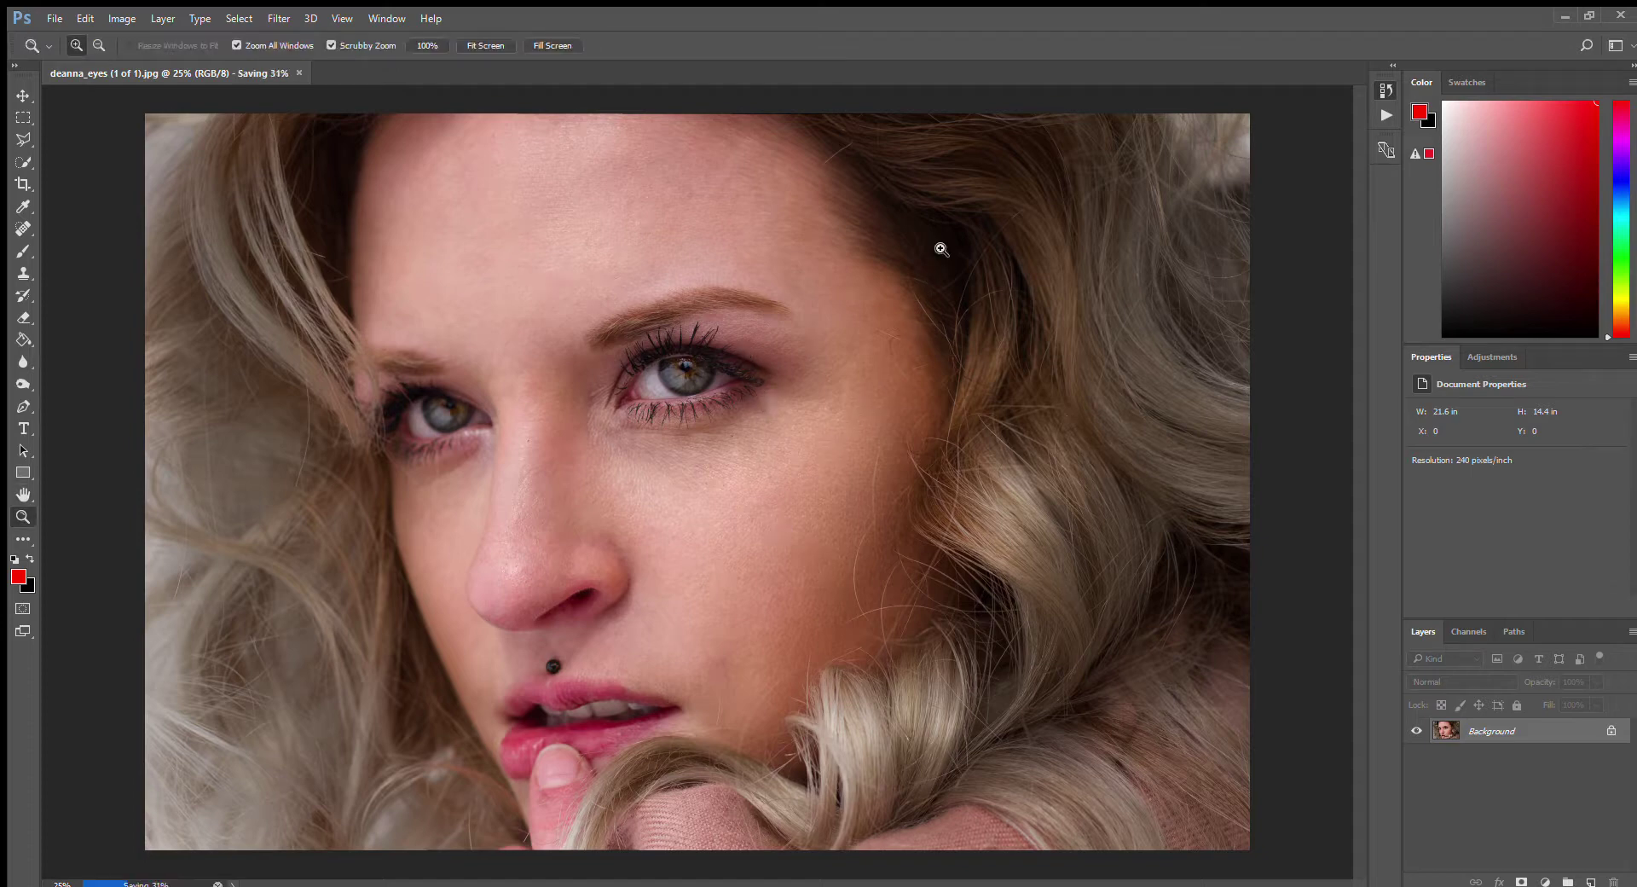
key("ctrl+q")
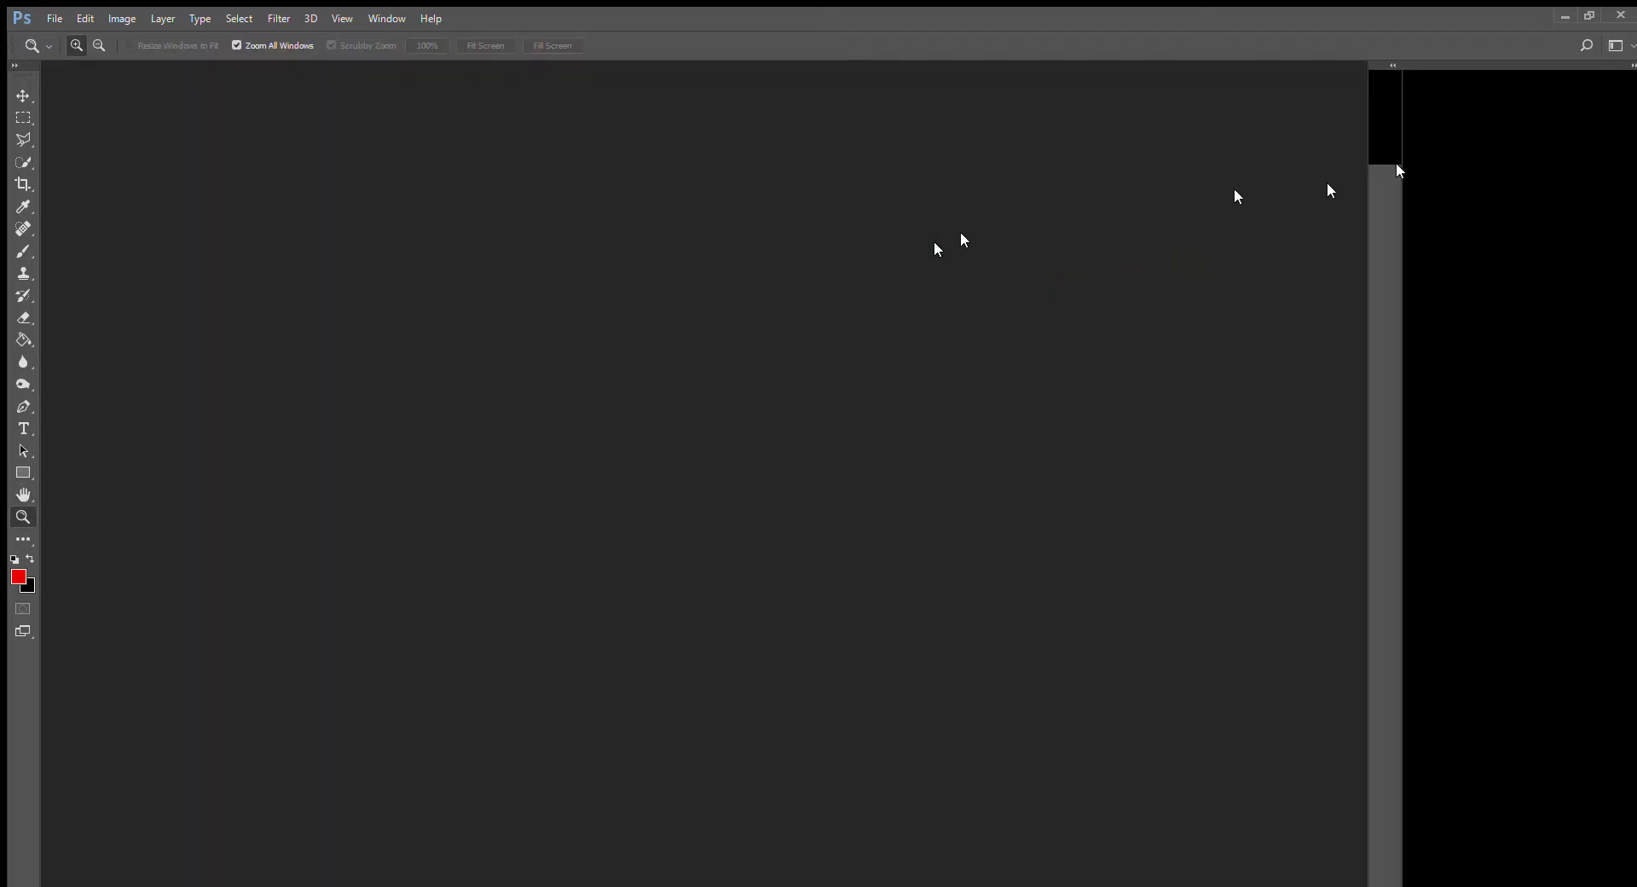